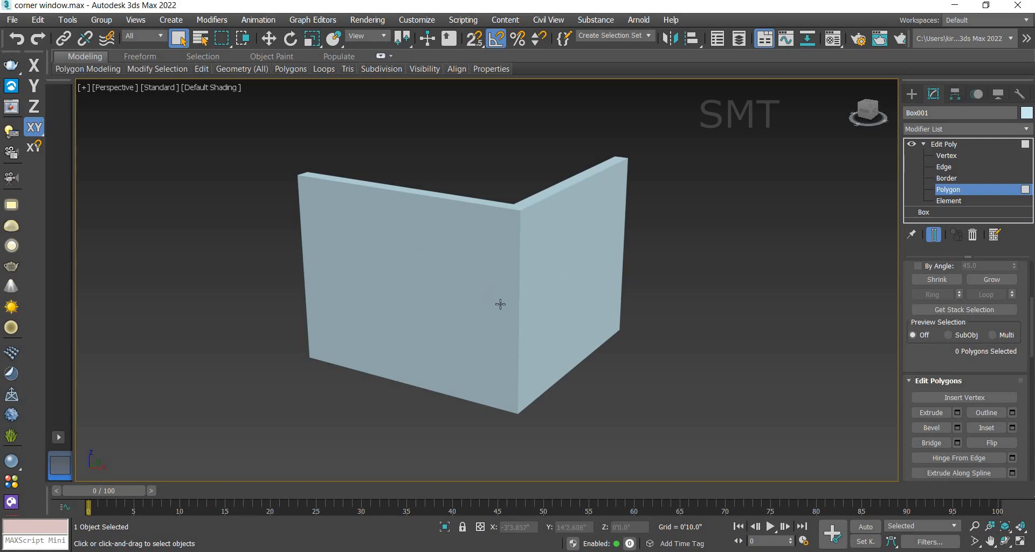
Step: Show edged faces and bridge the front and back polygons of one wall to cut a window opening
key("F4")
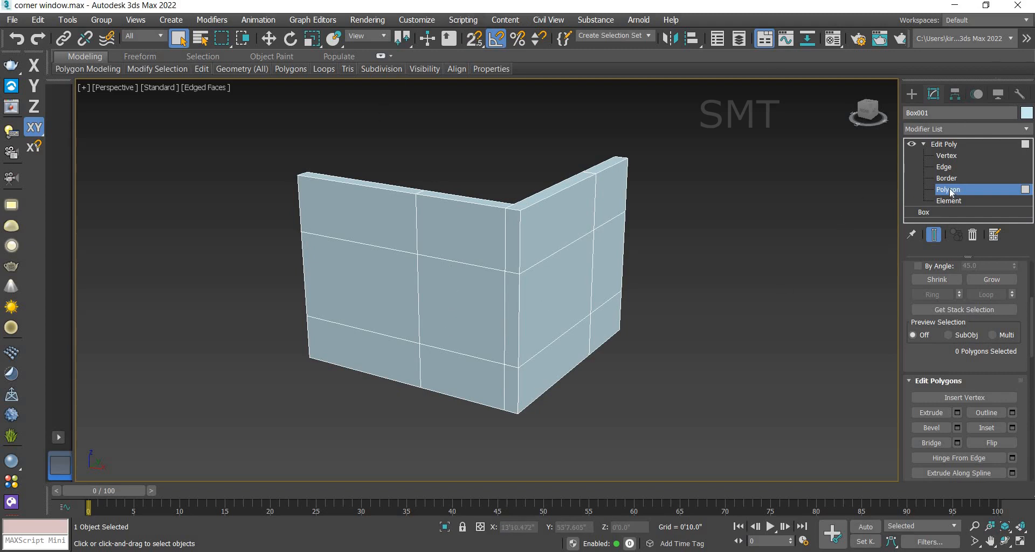
left_click(478, 309)
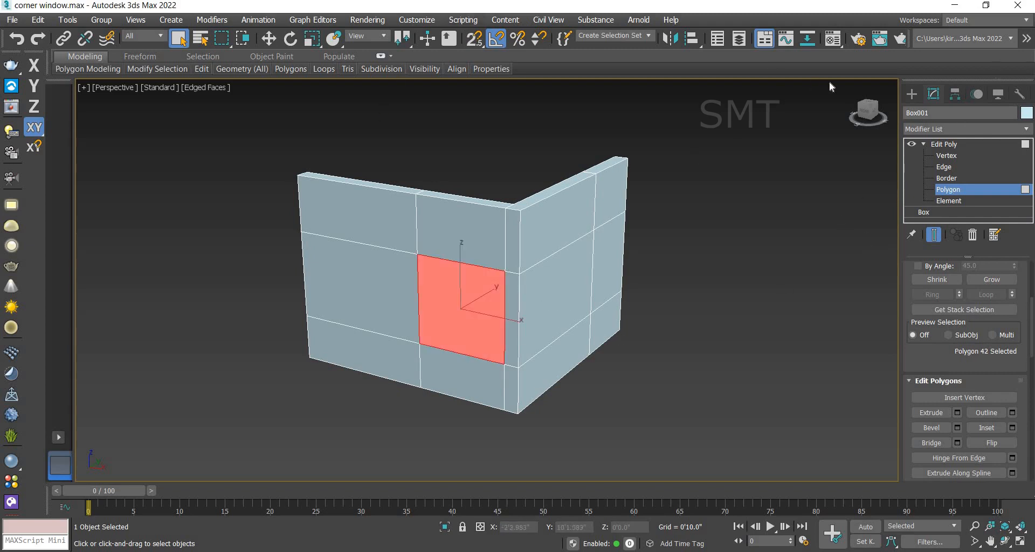
left_click_drag(868, 119, 418, 211)
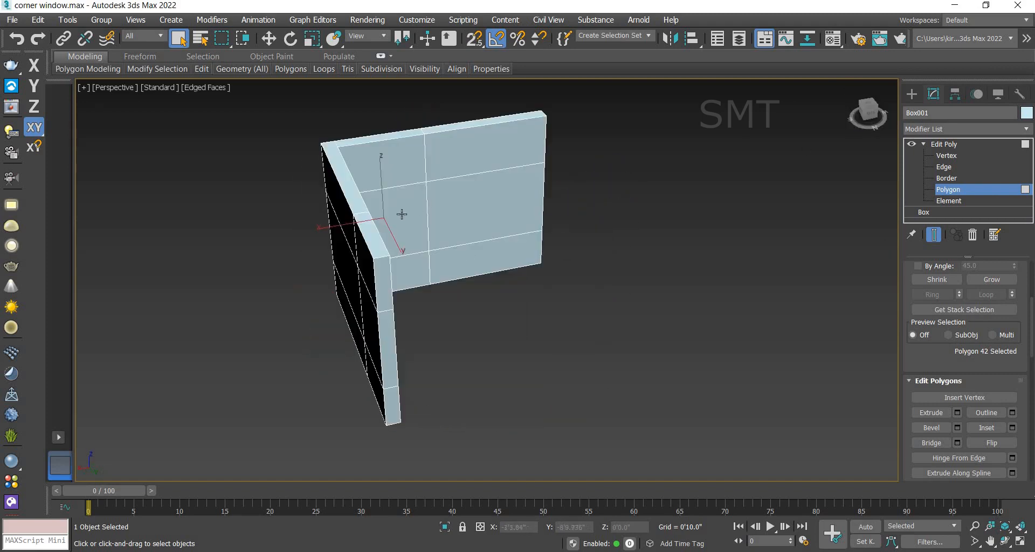
left_click(933, 443)
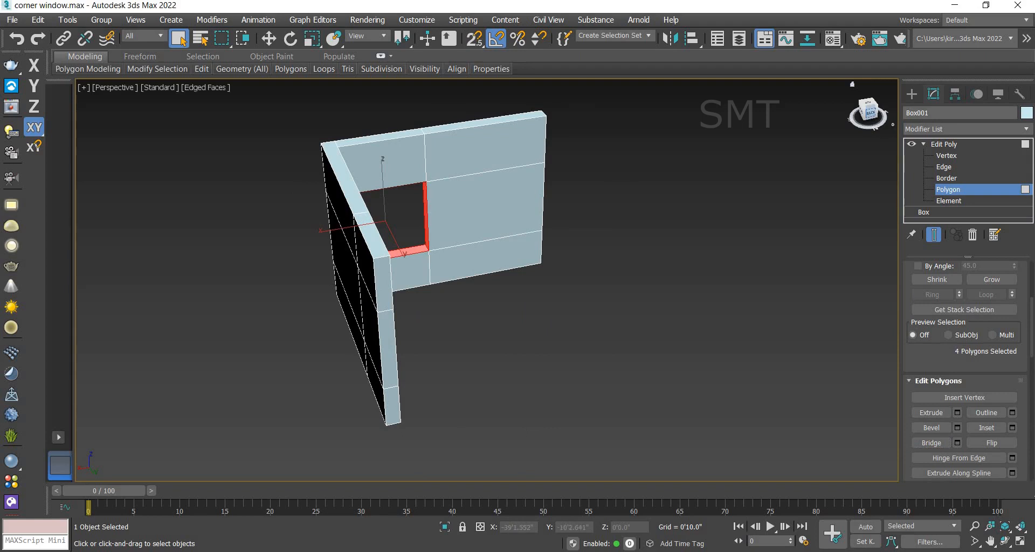
Step: Bridge the matching front and back polygons of the other wall to cut a second window opening
left_click(872, 112)
left_click_drag(474, 286, 529, 296)
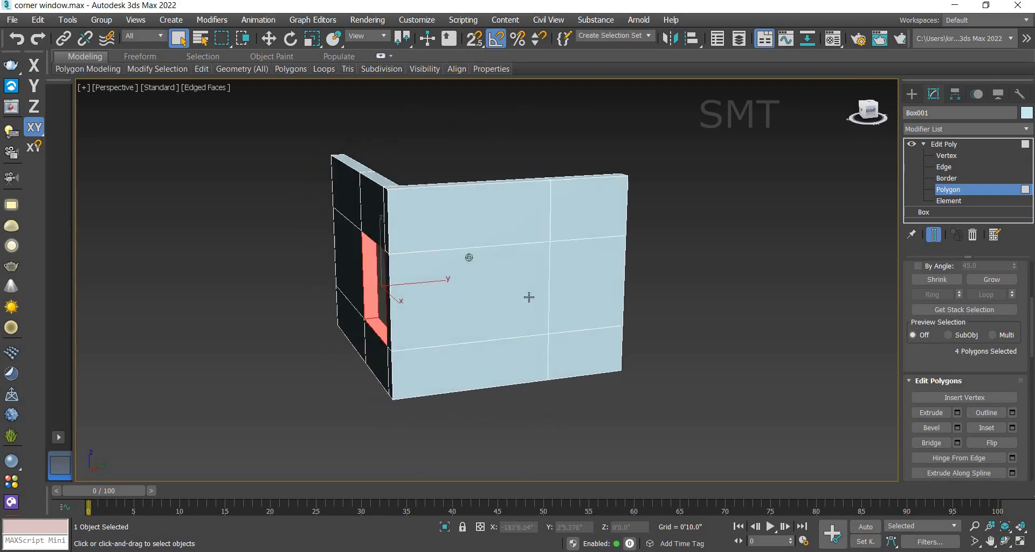
left_click(502, 286)
mouse_move(875, 112)
left_mouse_down()
mouse_move(774, 186)
mouse_move(578, 207)
left_mouse_up()
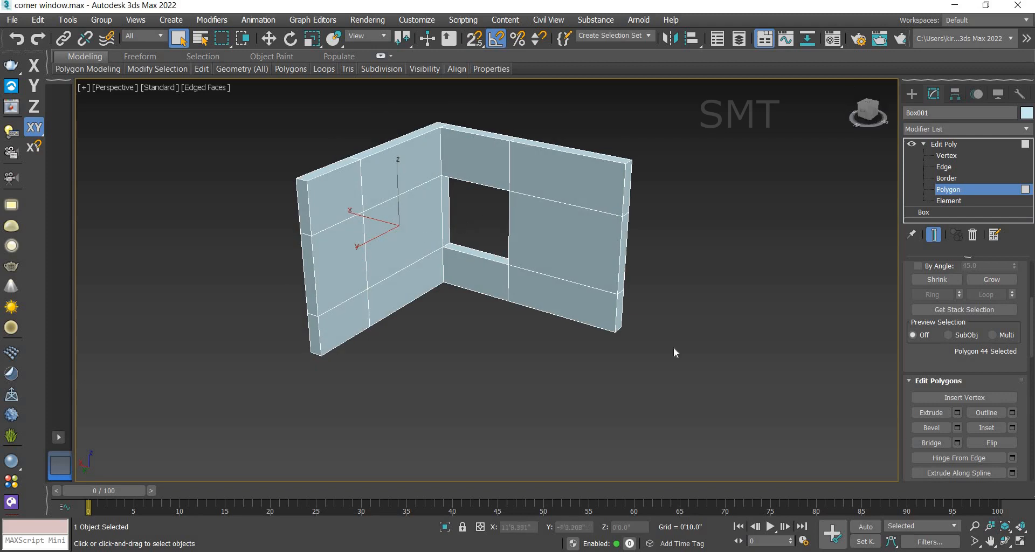
left_click(939, 441)
left_click(483, 207)
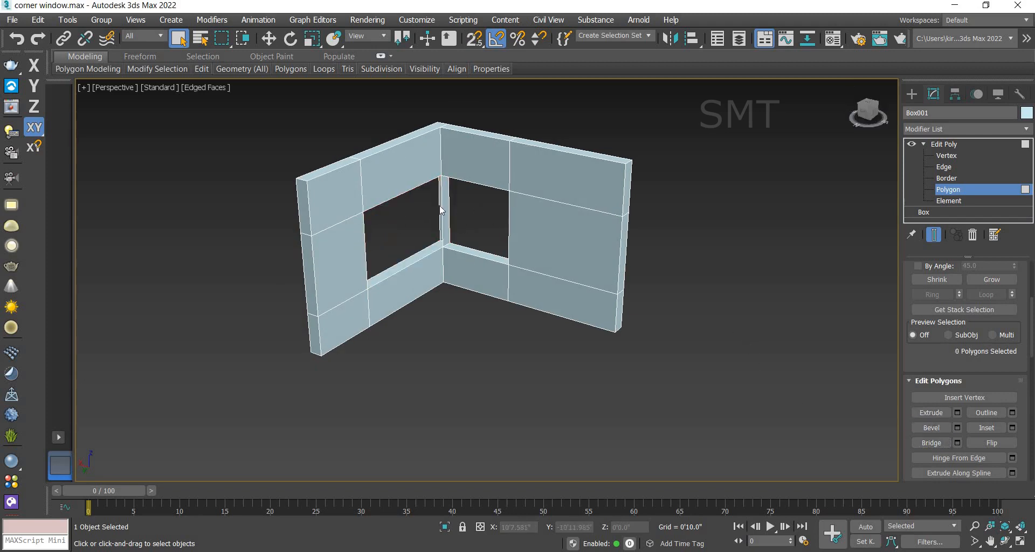
Step: Delete the polygons of the corner pillar between the two openings so the windows meet
scroll(442, 209, "up", 6)
left_click(451, 224)
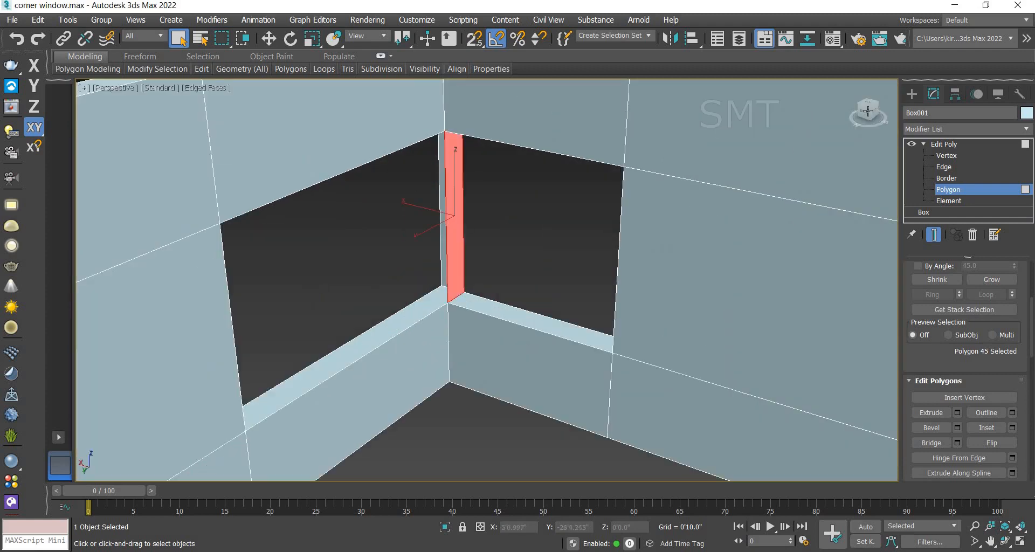
left_click_drag(868, 111, 949, 112)
scroll(684, 153, "down", 5)
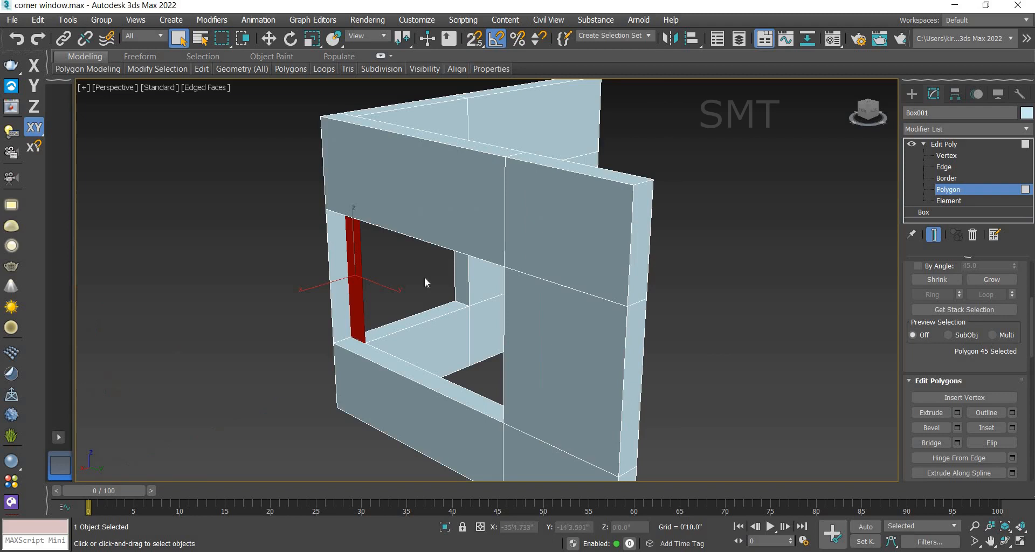
left_click(338, 297, "ctrl")
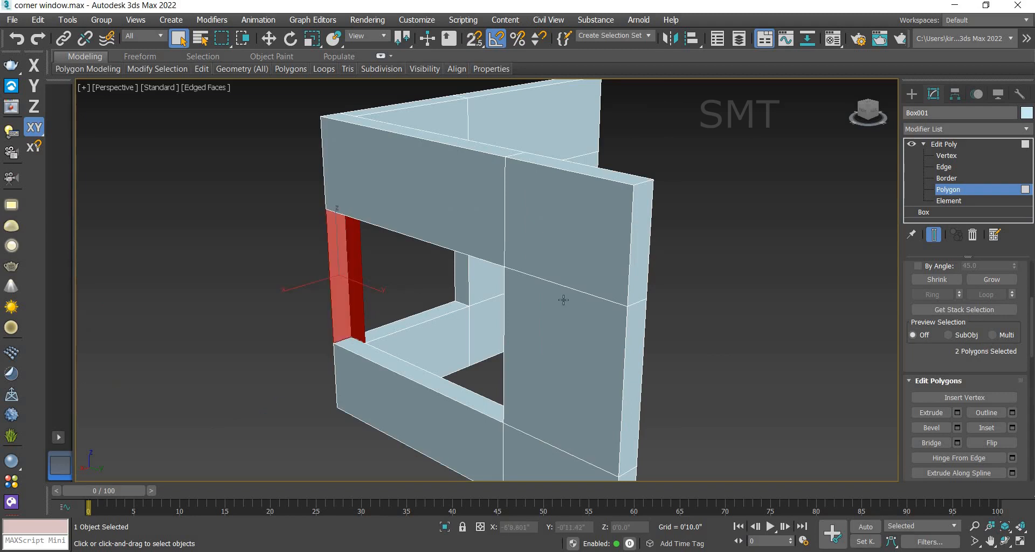
key("ctrl+d")
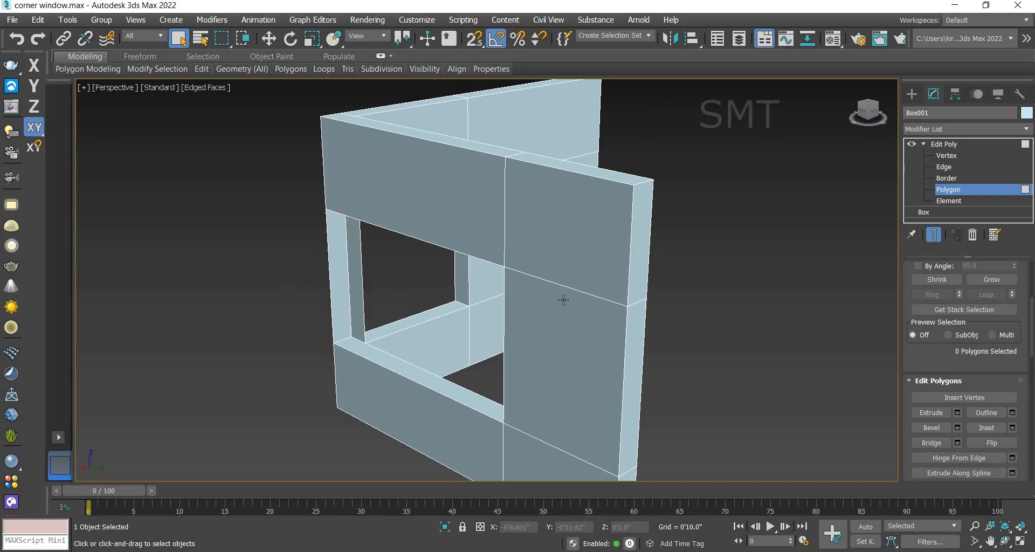
left_click(338, 278)
key("Delete")
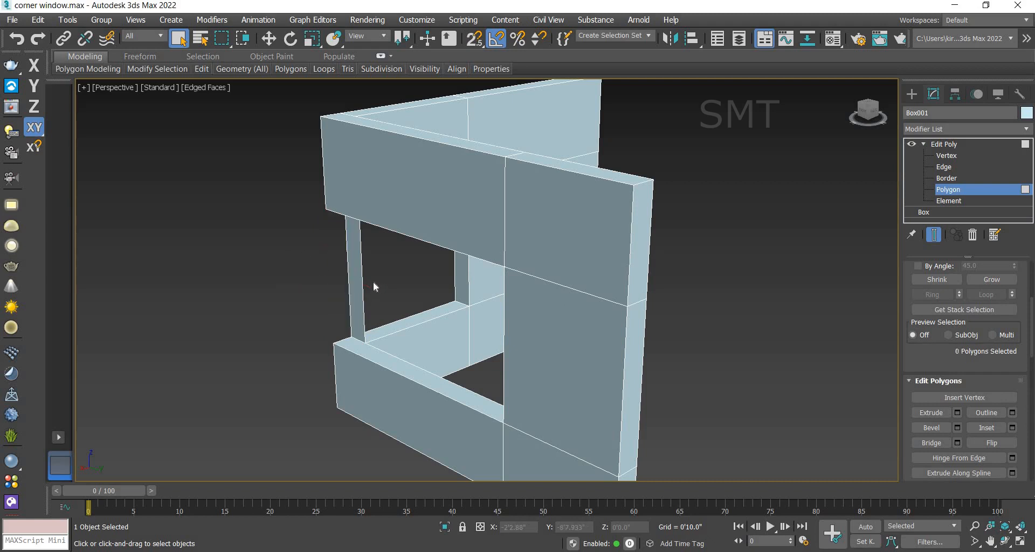
left_click(353, 287)
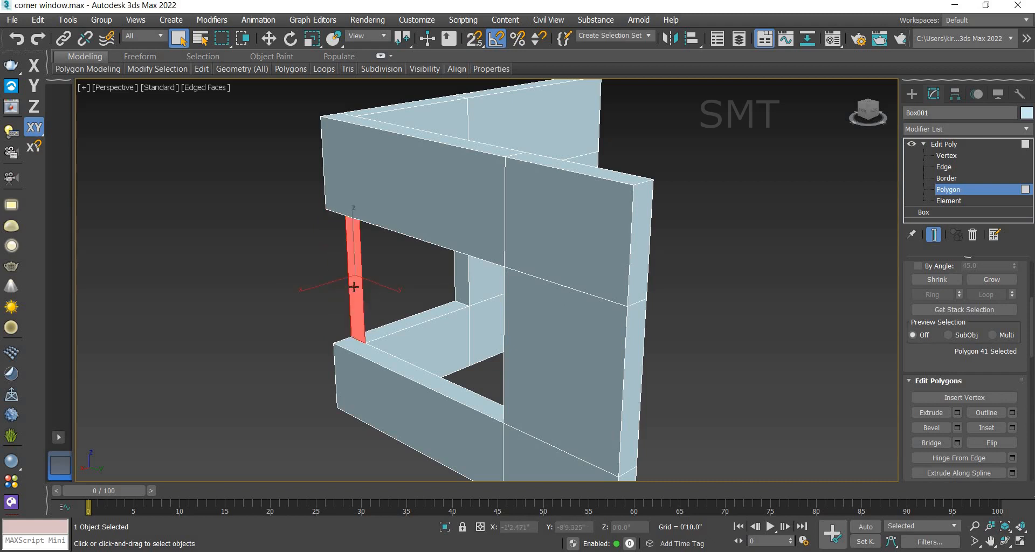
key("Delete")
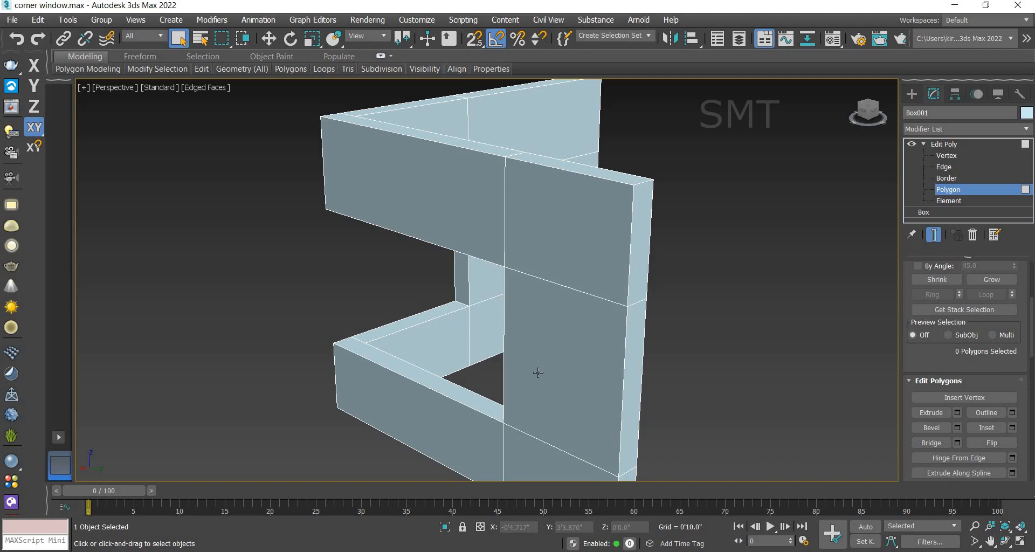
Step: Create a box in the front view with snaps on, spanning the window opening corner to corner
key("f")
scroll(520, 302, "down", 3)
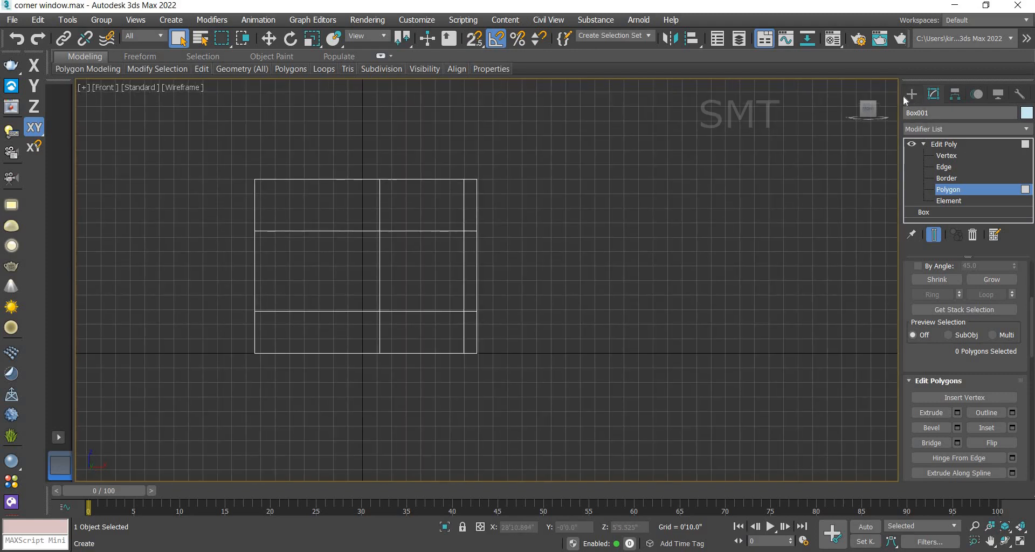
left_click(911, 93)
left_click(930, 180)
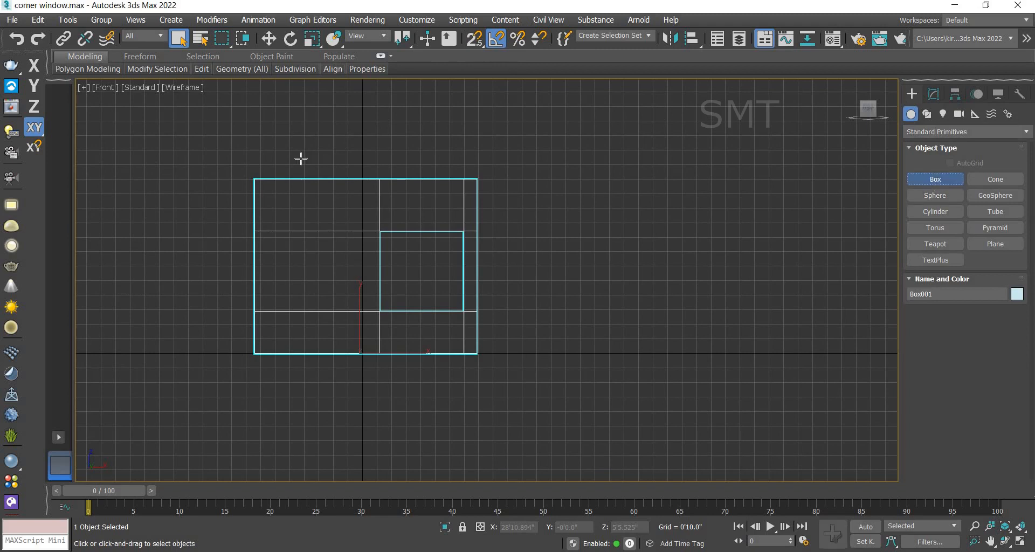
left_click(474, 39)
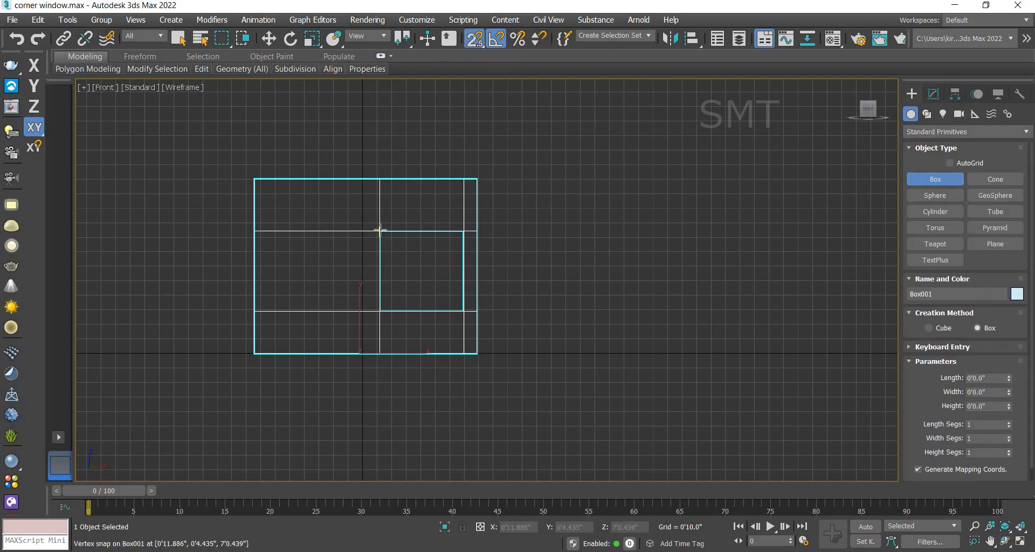
left_click_drag(380, 231, 468, 298)
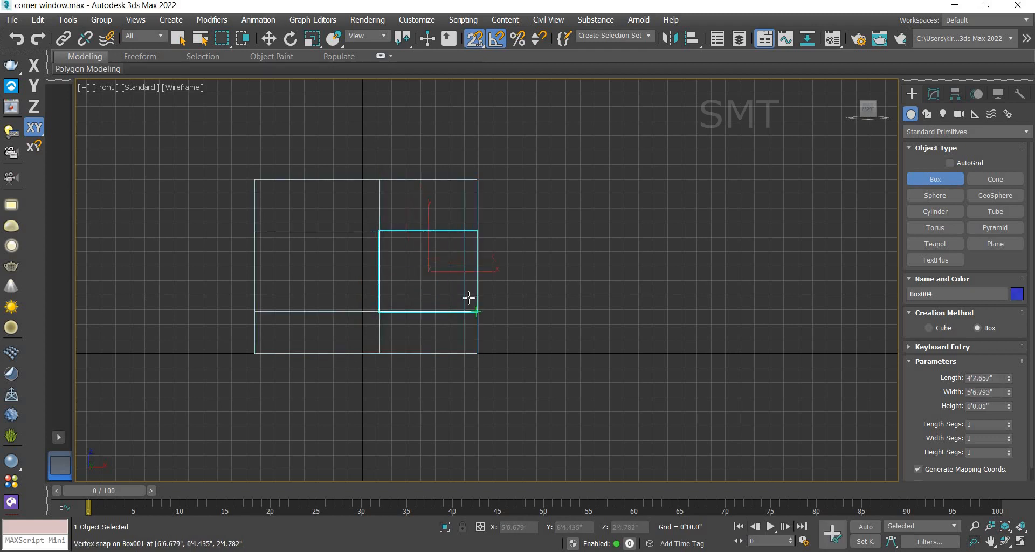
Step: Set the box's height to 4 inches
left_click(936, 97)
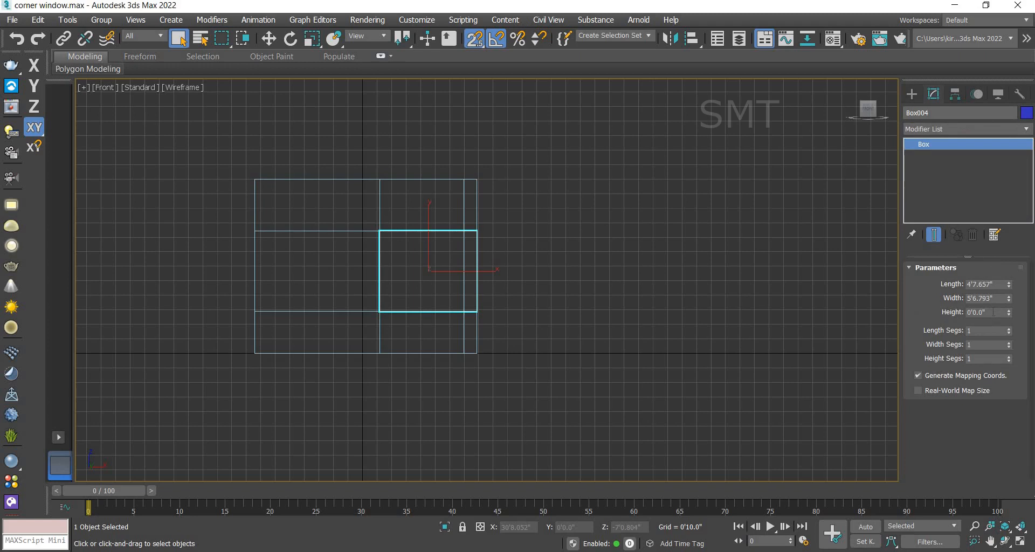
left_click_drag(995, 313, 908, 328)
type("4")
left_click(1022, 542)
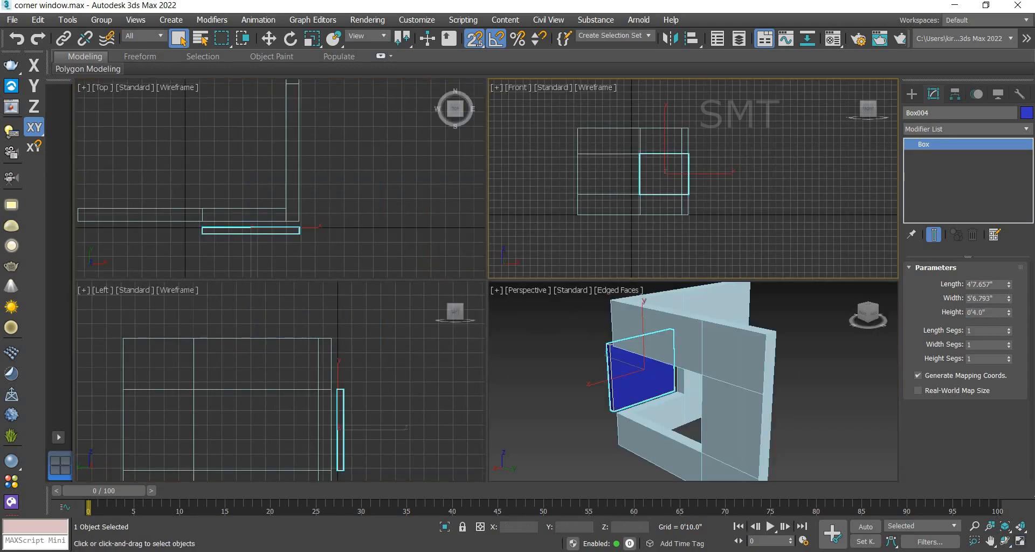
Step: Move the box about 8.4 inches along Y into the wall in the top view
left_click(269, 39)
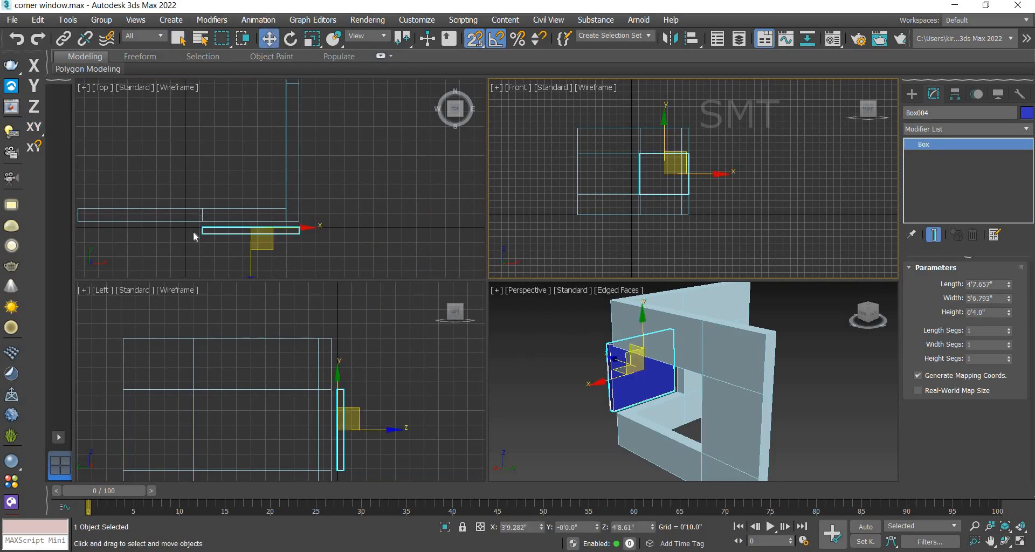
scroll(196, 253, "up", 4)
mouse_move(198, 258)
left_mouse_down()
mouse_move(199, 224)
mouse_move(198, 239)
left_mouse_up()
right_click(476, 40)
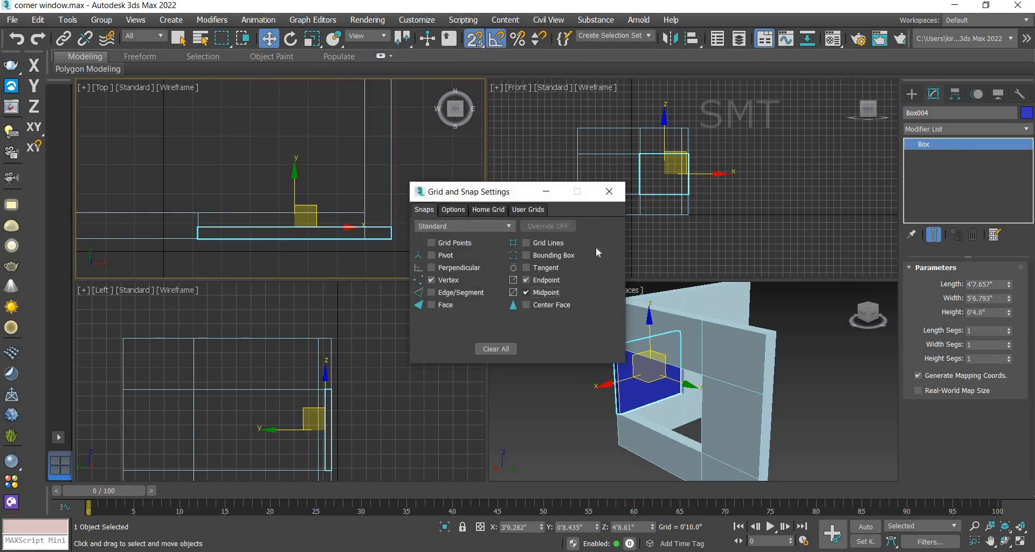
left_click(609, 191)
Step: Snap-move the box along Y so it sits in the middle of the wall thickness
scroll(196, 235, "up", 3)
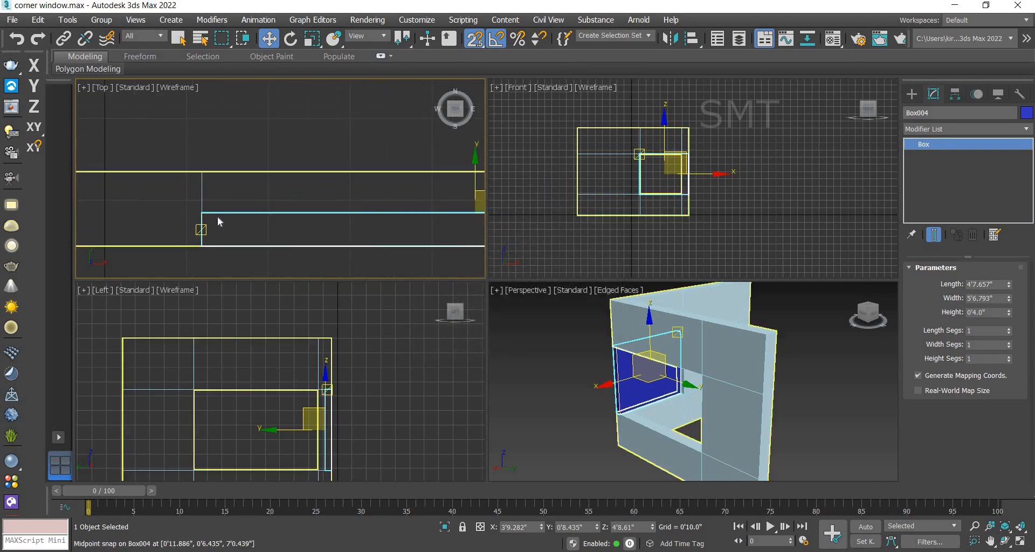
key("alt+e")
left_click(207, 210)
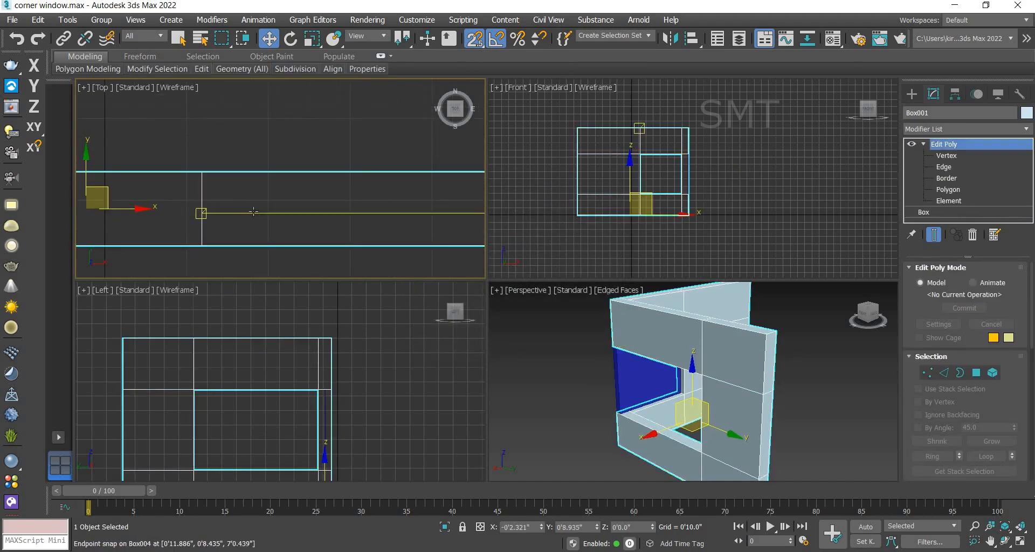
left_click(249, 213)
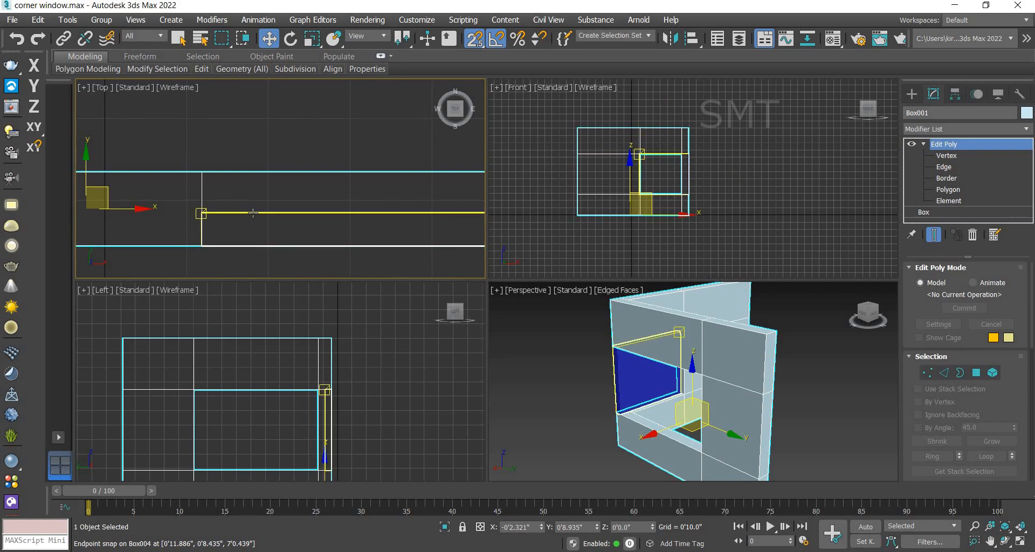
left_click(463, 527)
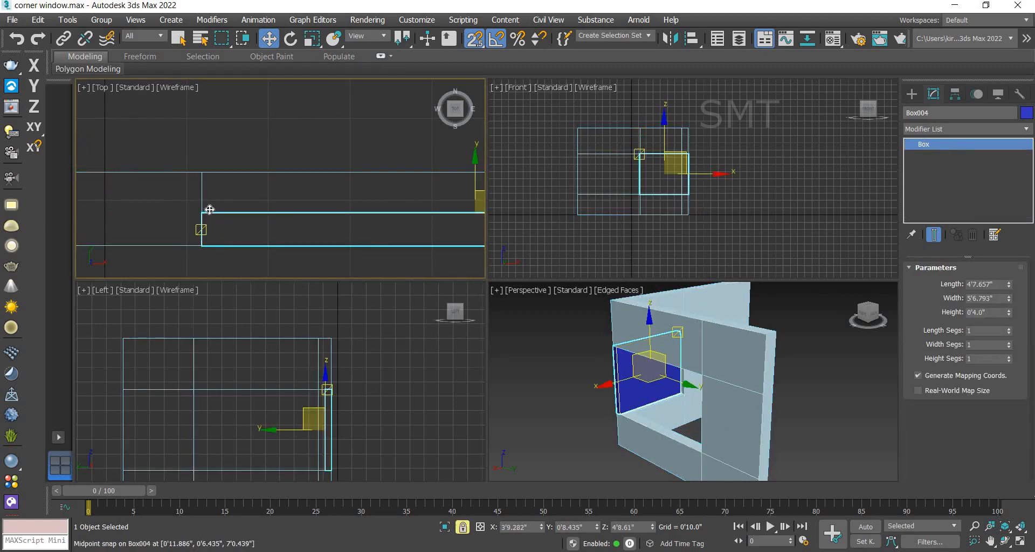
left_click_drag(203, 232, 204, 212)
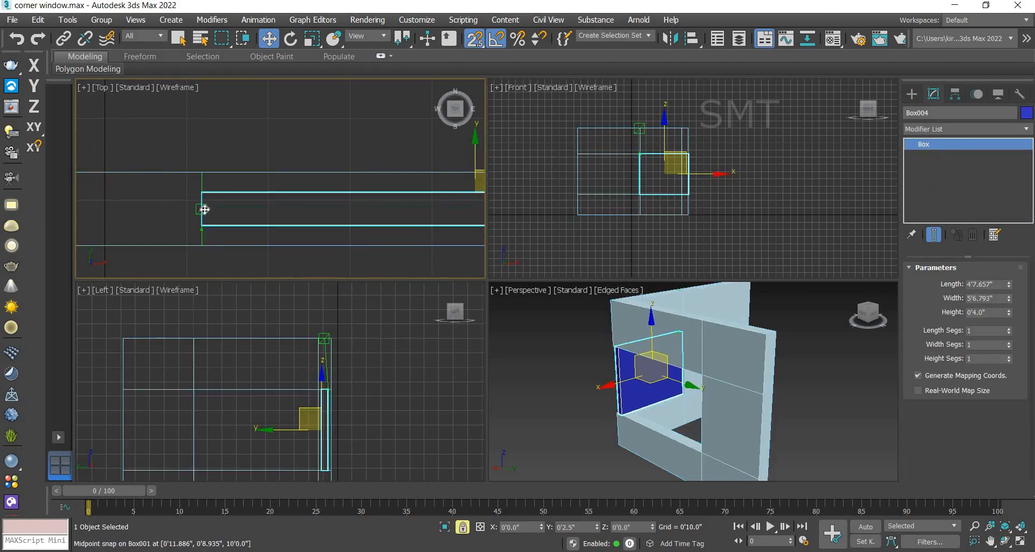
left_click(463, 528)
scroll(386, 244, "down", 4)
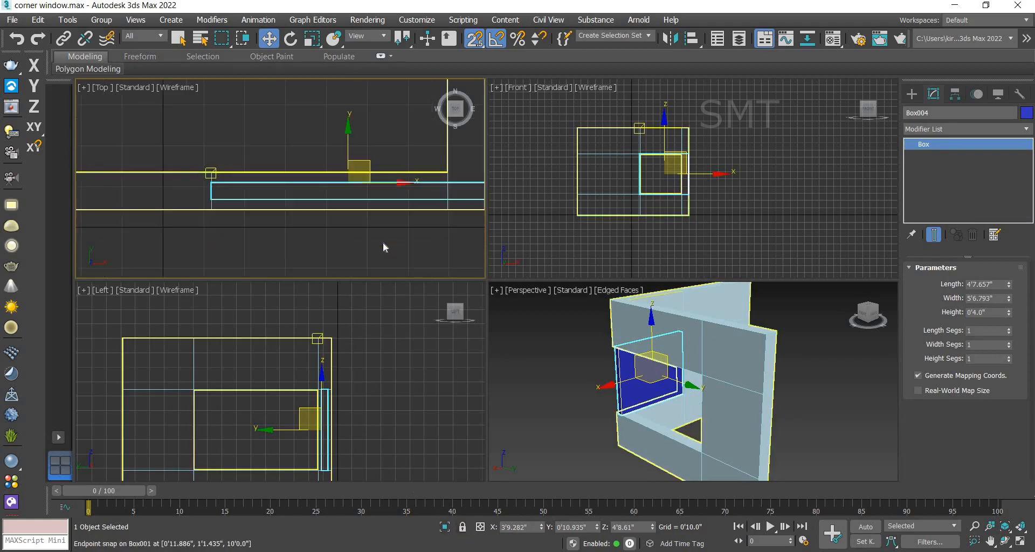
middle_click_drag(358, 247, 322, 246)
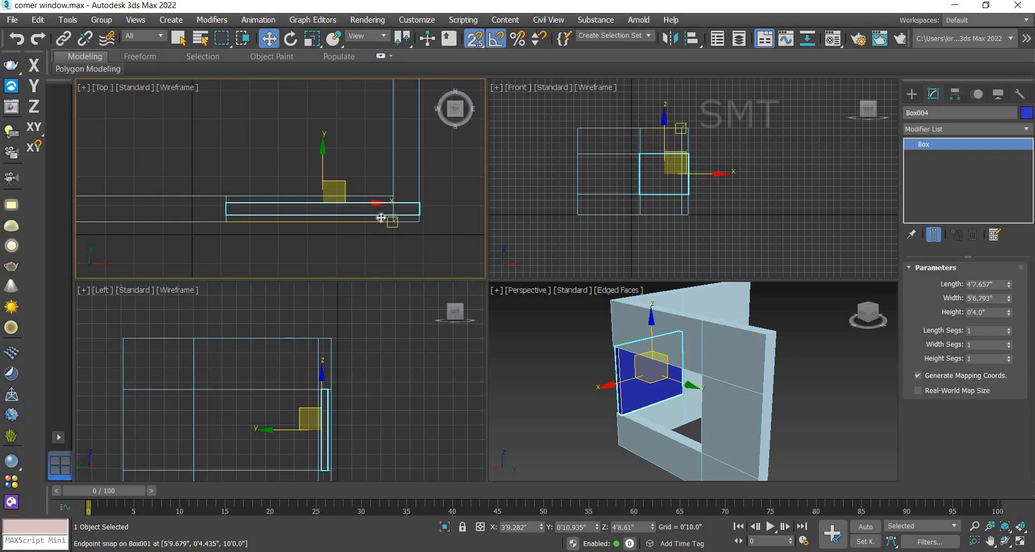
Step: Convert the box to Editable Poly and switch to vertex mode
right_click(927, 148)
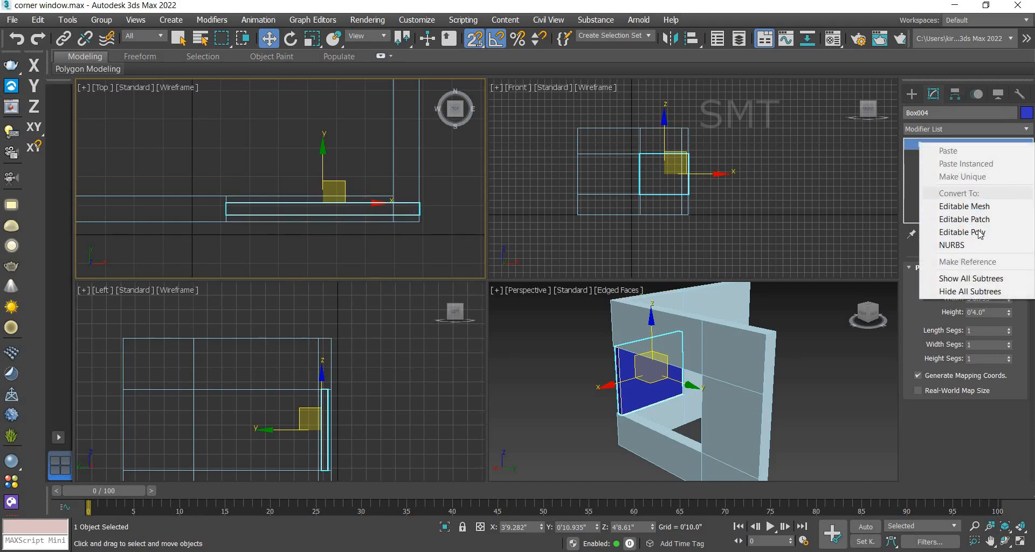
left_click(977, 233)
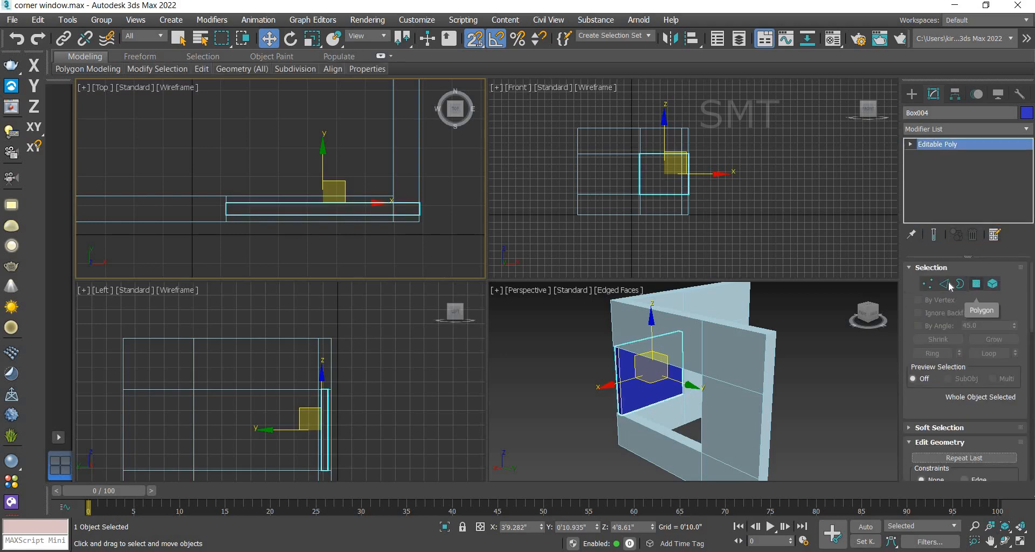
left_click(928, 284)
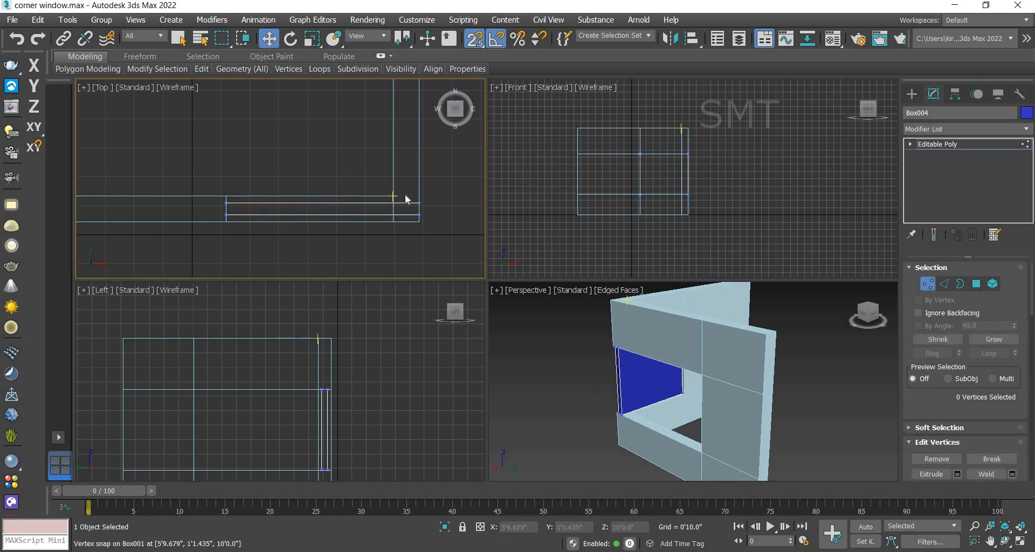
Step: Select the box's end vertices and move them along X into the corner, then switch to polygon mode
left_click_drag(438, 228, 438, 226)
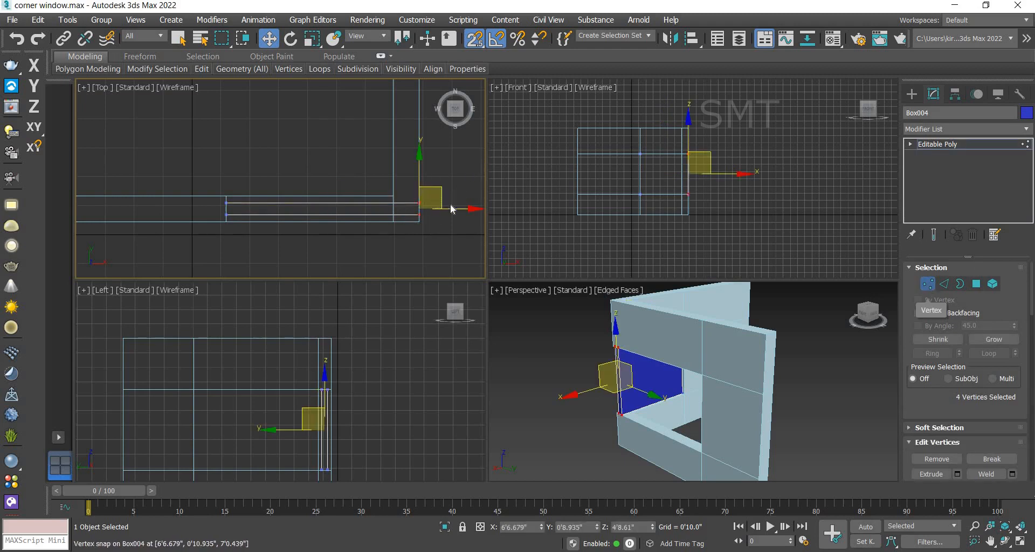
left_click_drag(453, 210, 410, 207)
key("s")
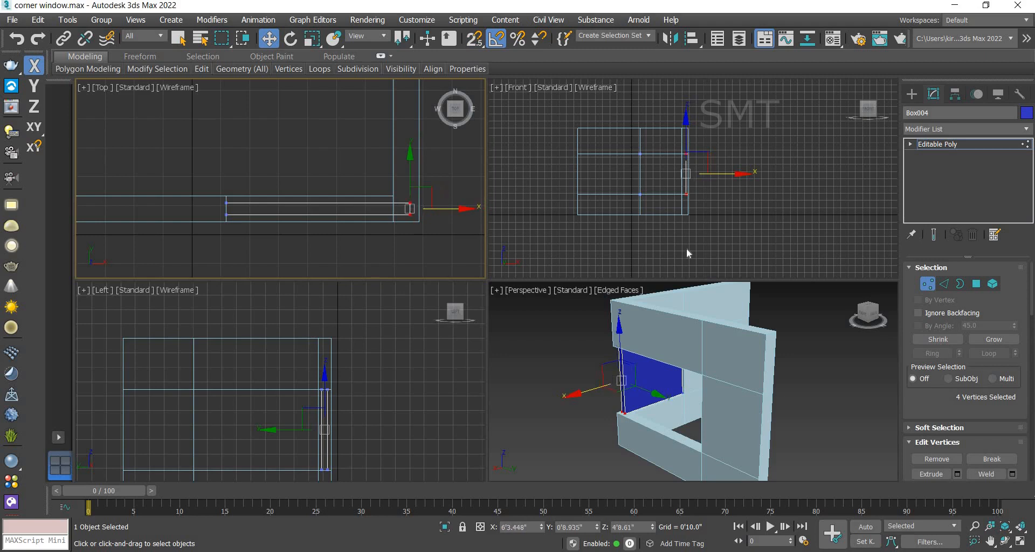
left_click(979, 283)
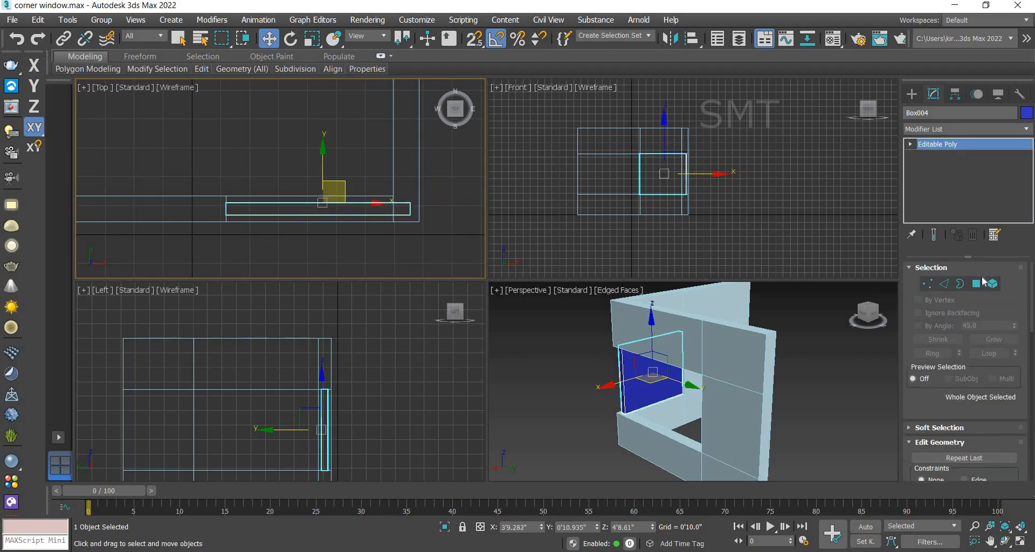
Step: Inset the glass box's front and back faces by 3 inches and delete the inset faces to leave a frame
left_click(648, 377)
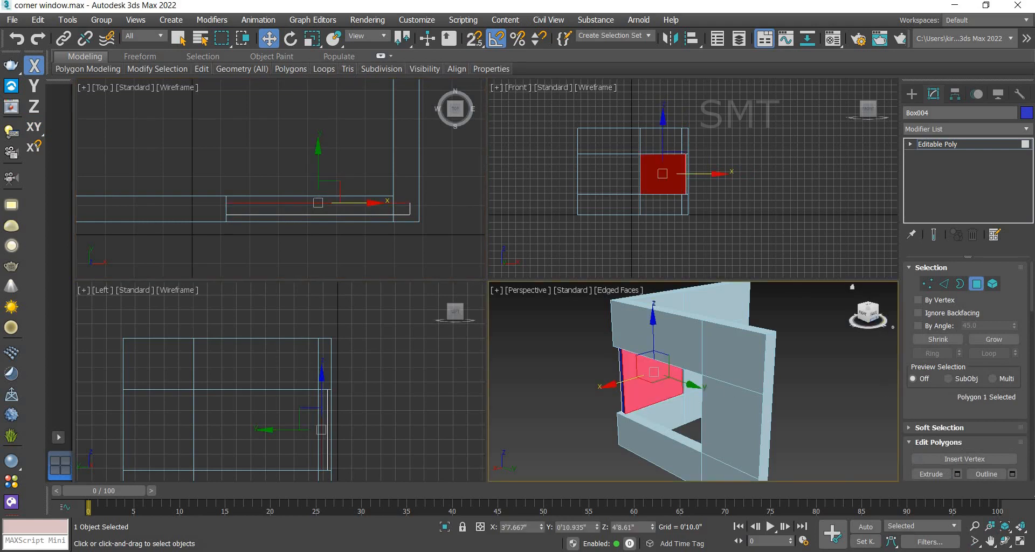
left_click(875, 319)
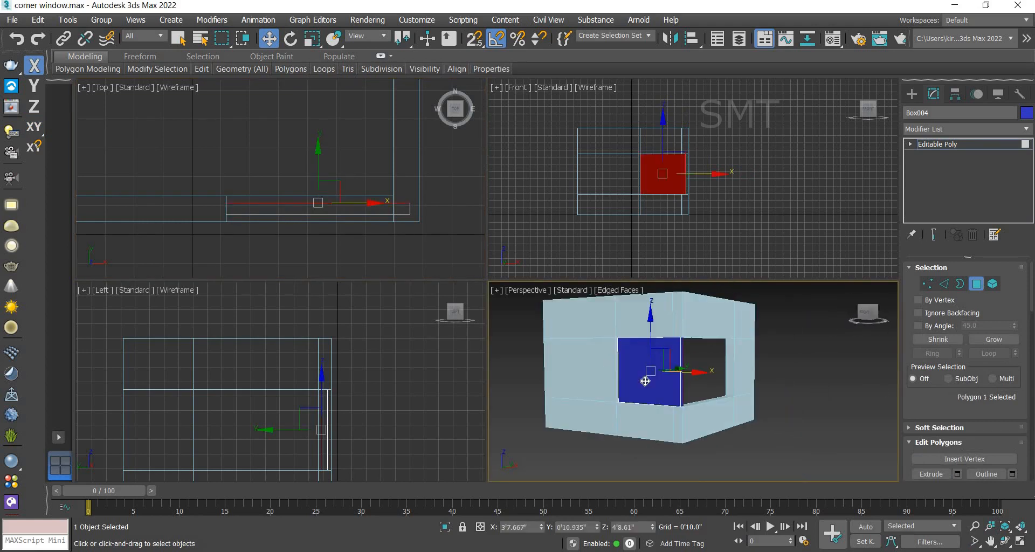
left_click(646, 381, "ctrl")
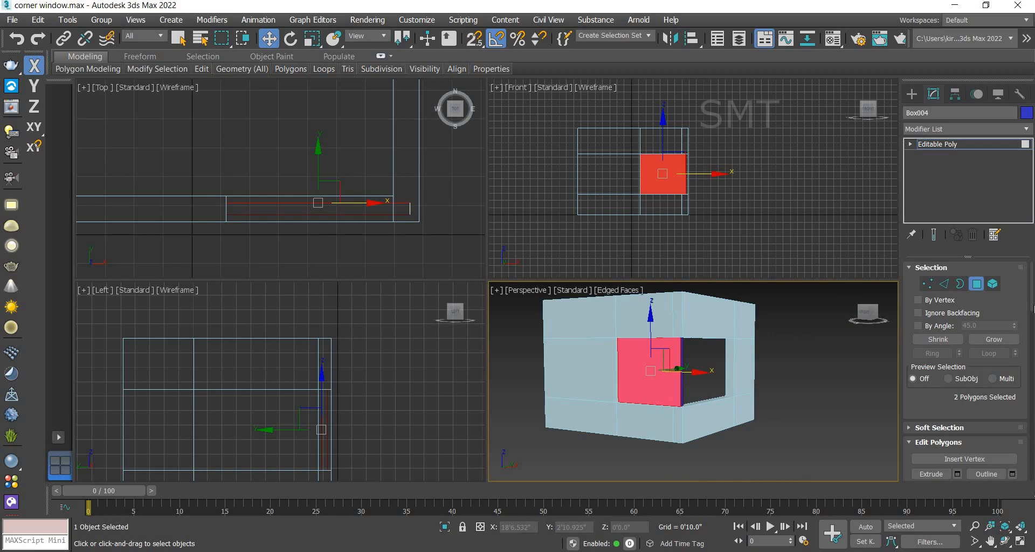
scroll(1031, 321, "down", 3)
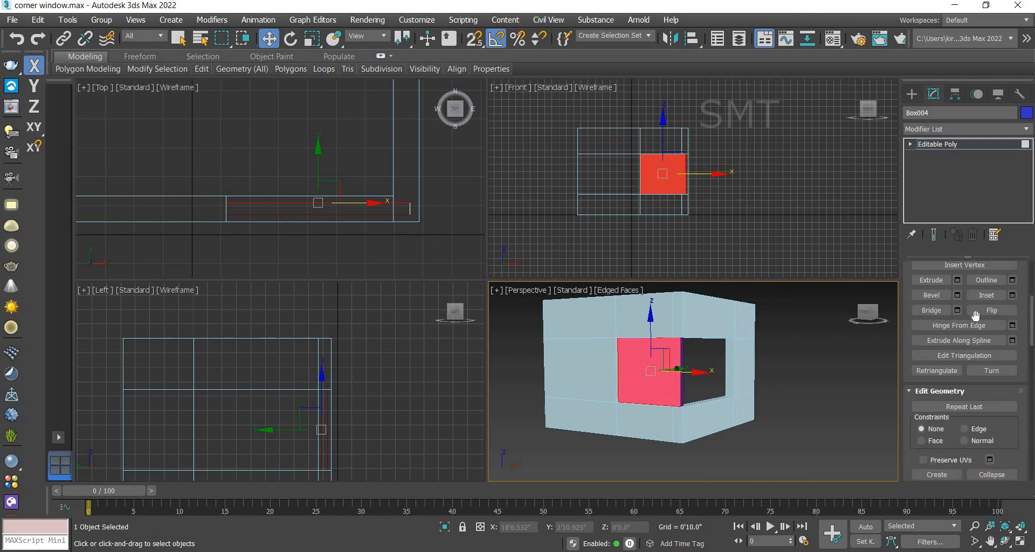
left_click(1012, 296)
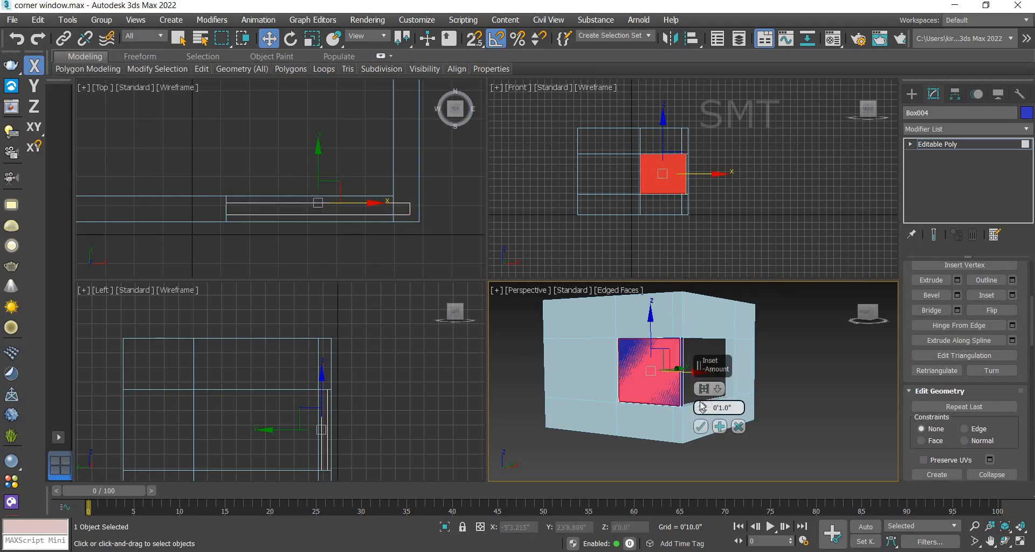
mouse_move(702, 407)
left_mouse_down()
mouse_move(704, 388)
mouse_move(707, 399)
left_mouse_up()
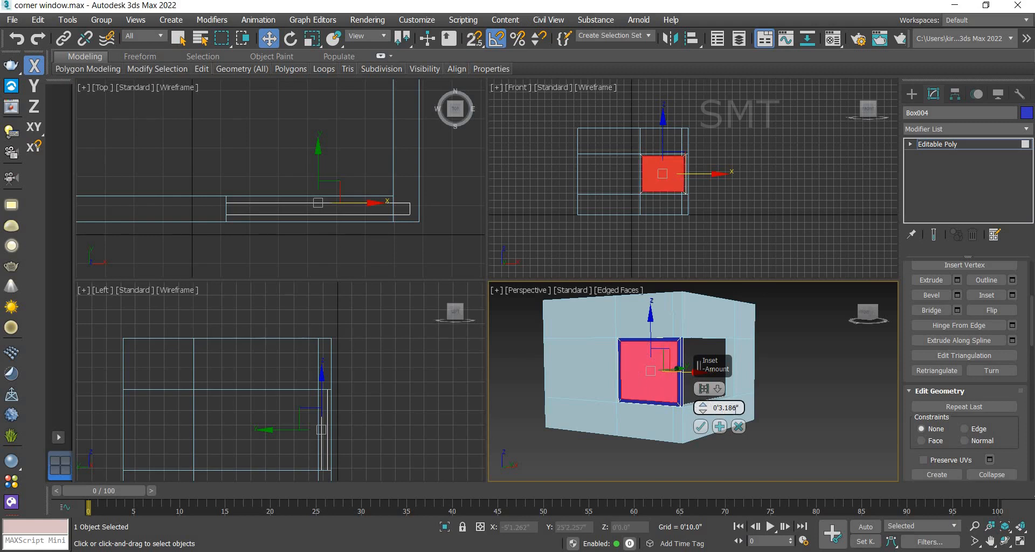
double_click(736, 410)
type("3")
left_click(701, 427)
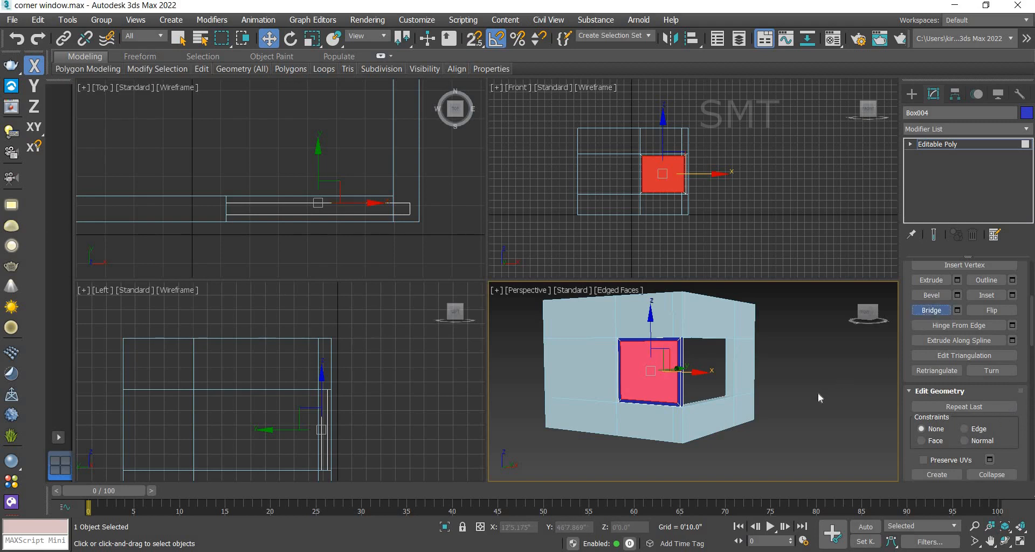
key("Delete")
Step: Draw a plane about 4'1.7" by 4'9.6" snapped to the frame's inner corners in the front view
scroll(623, 340, "up", 2)
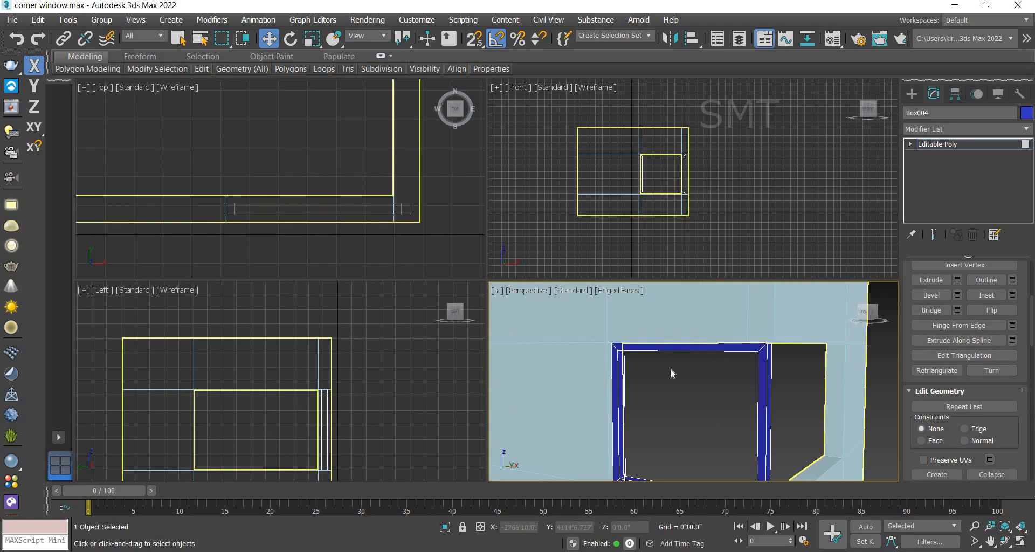
scroll(671, 368, "down", 1)
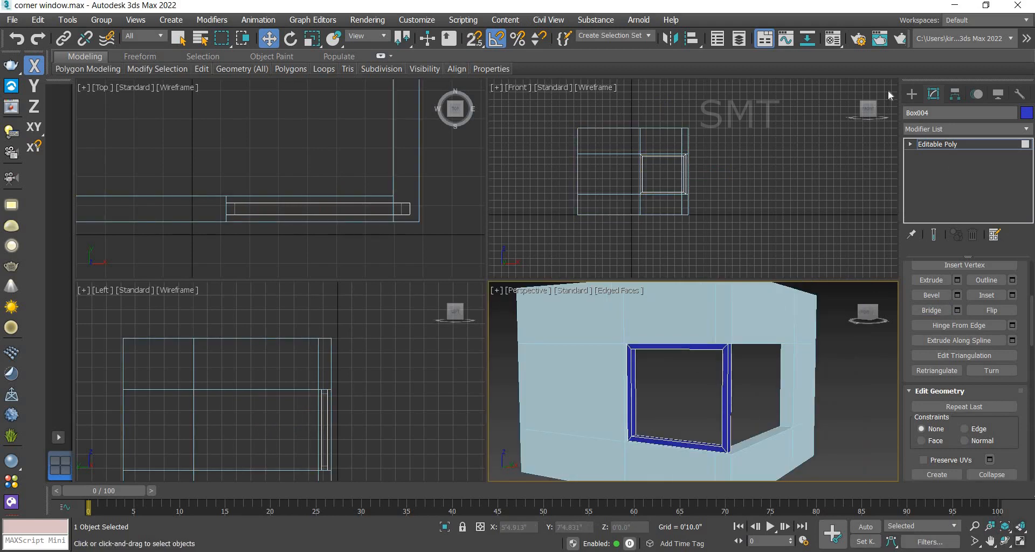
left_click(911, 94)
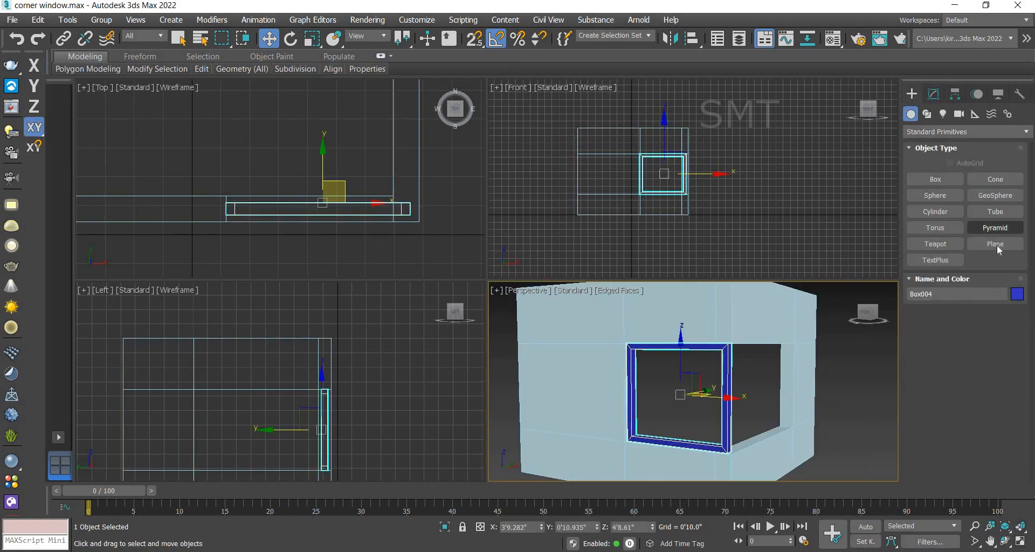
left_click(996, 243)
scroll(670, 166, "up", 3)
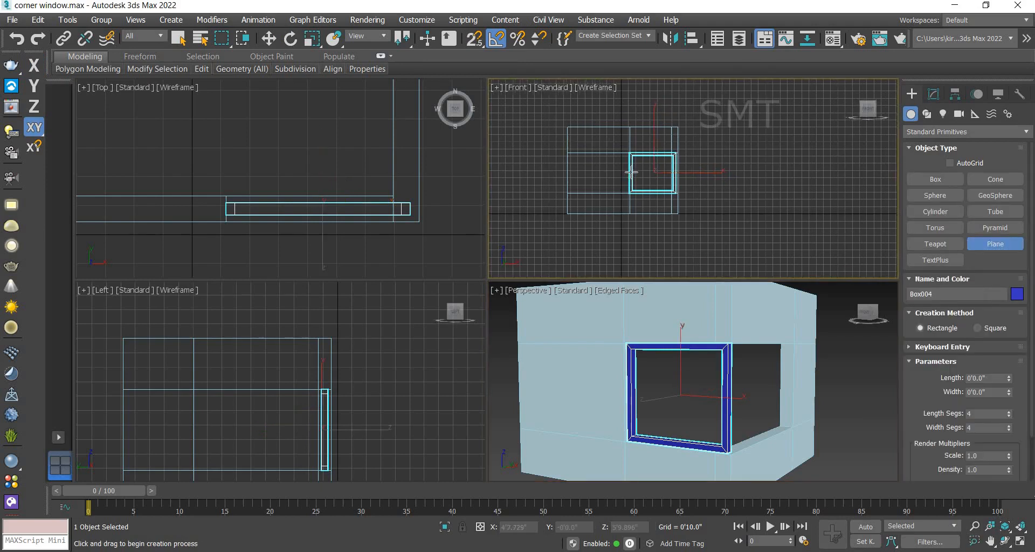
left_click(473, 39)
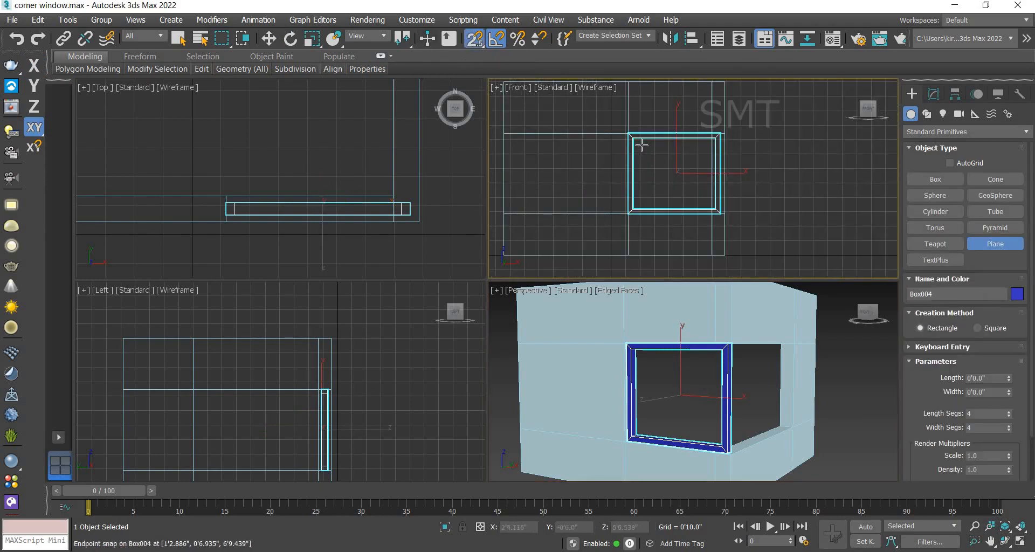
left_click_drag(634, 138, 716, 200)
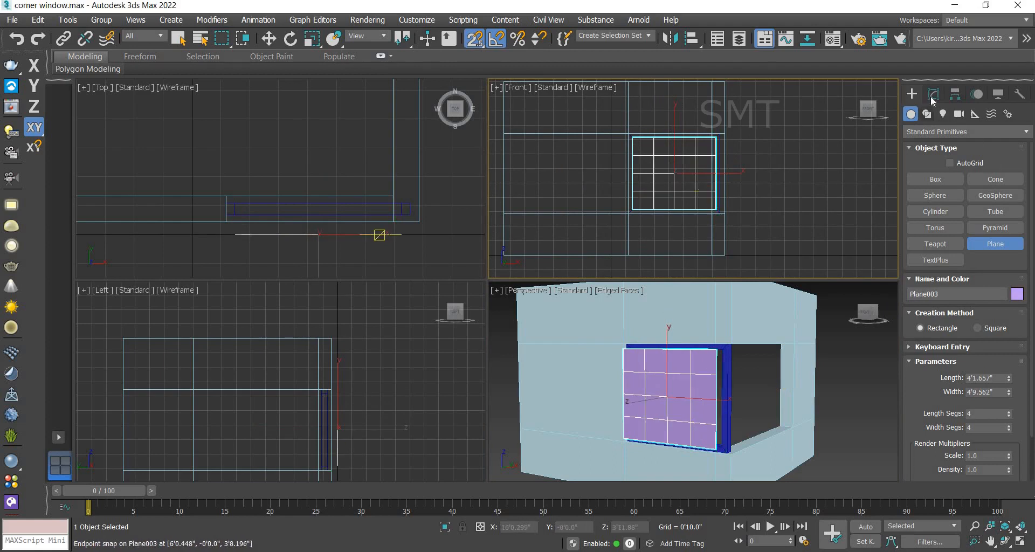
Step: Set the plane to 1 length segment and 3 width segments
left_click(933, 94)
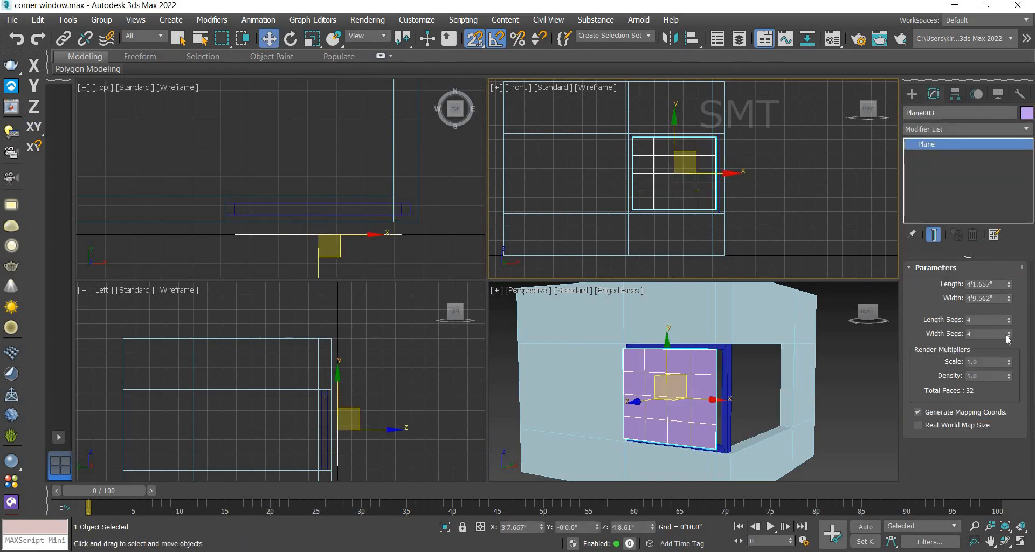
right_click(1007, 334)
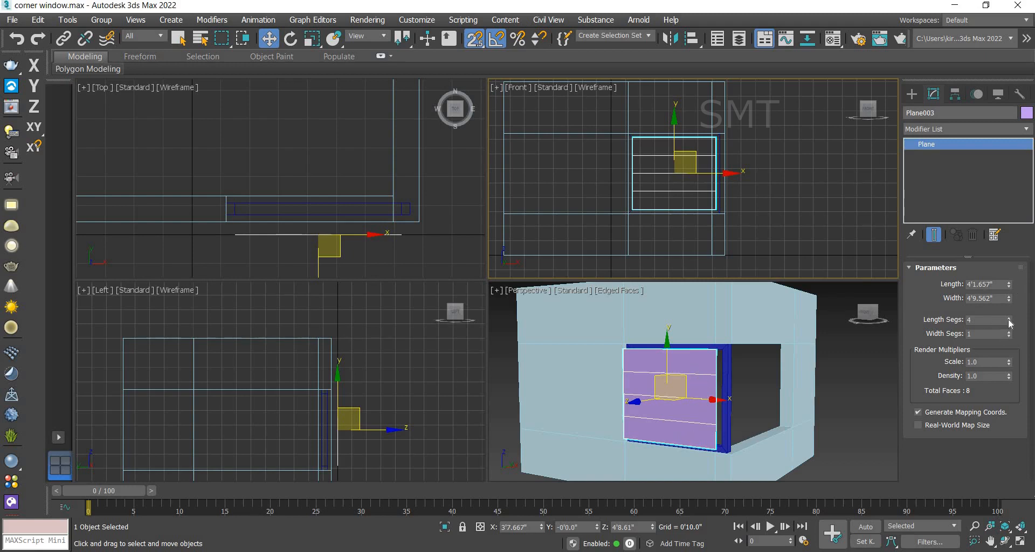
left_click_drag(1009, 322, 1009, 332)
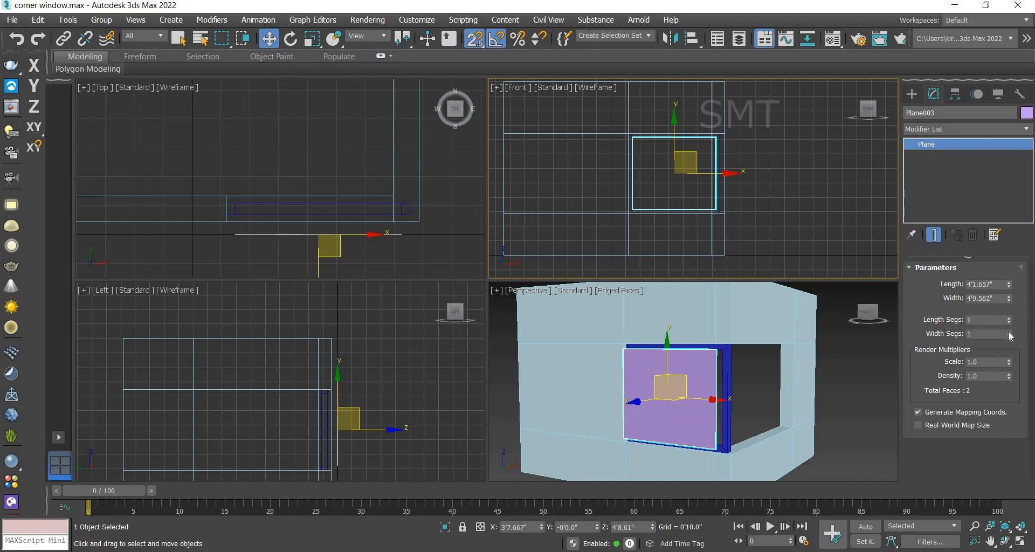
left_click(1009, 332)
left_click(1009, 332)
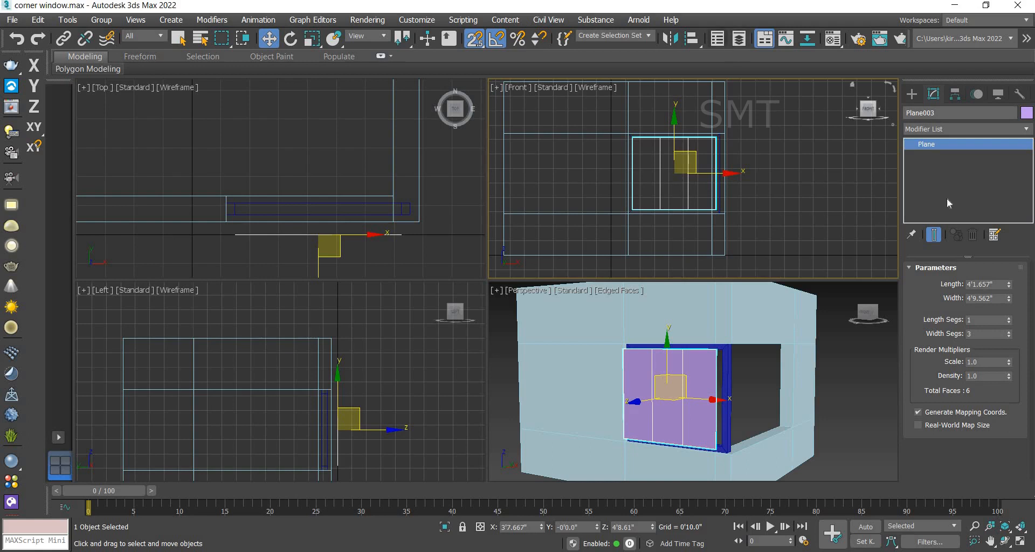
Step: Convert the plane to Editable Poly and select all three of its polygons
right_click(926, 144)
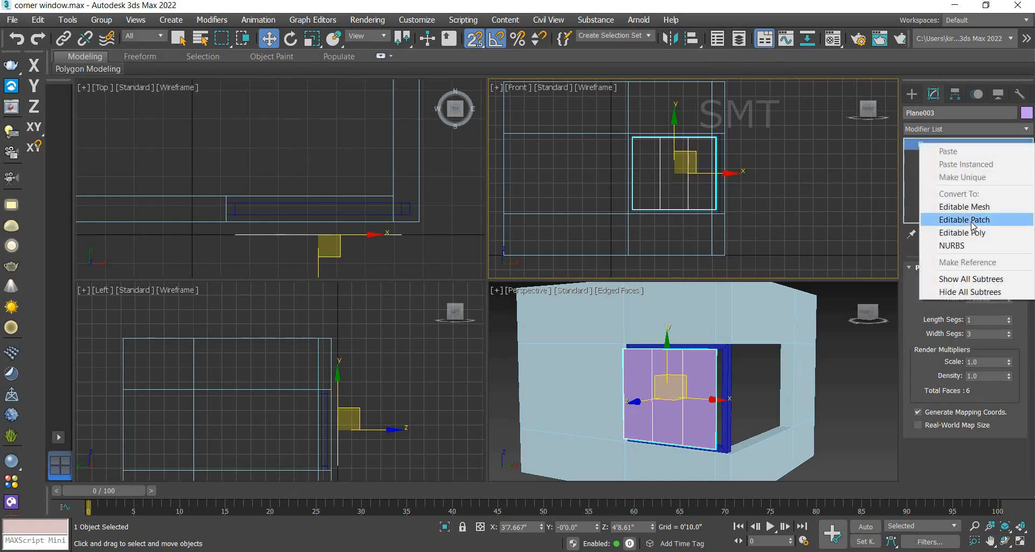
left_click(971, 235)
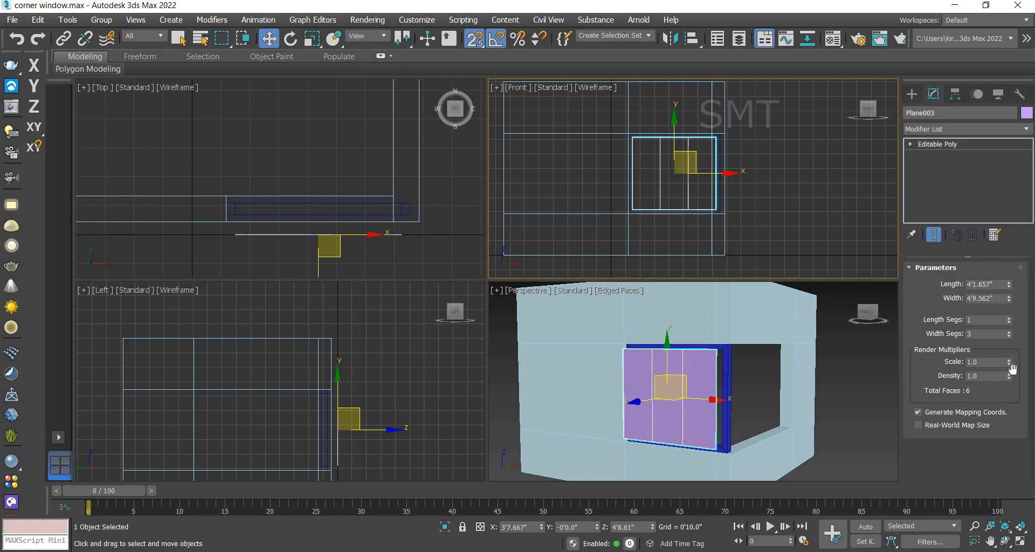
left_click(977, 284)
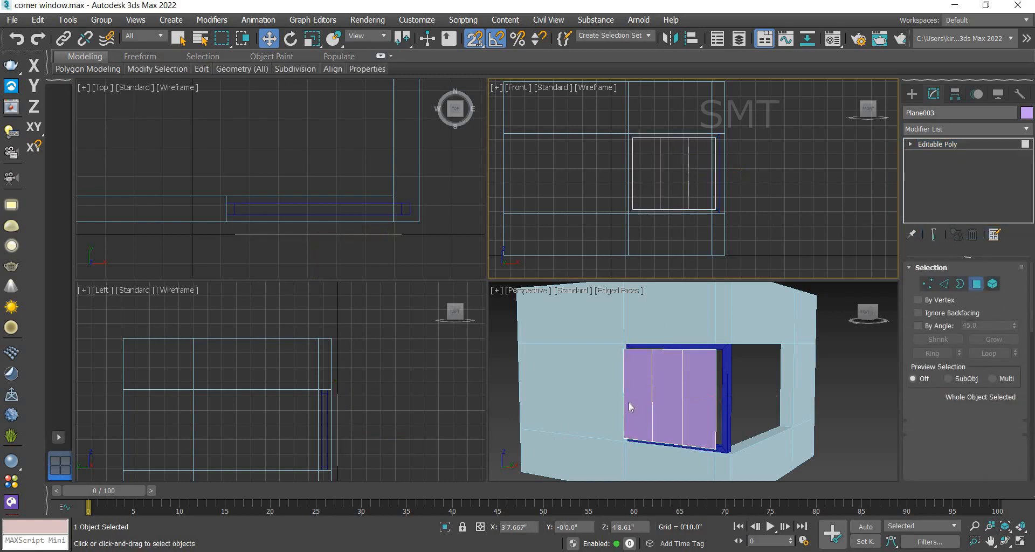
left_click(647, 402)
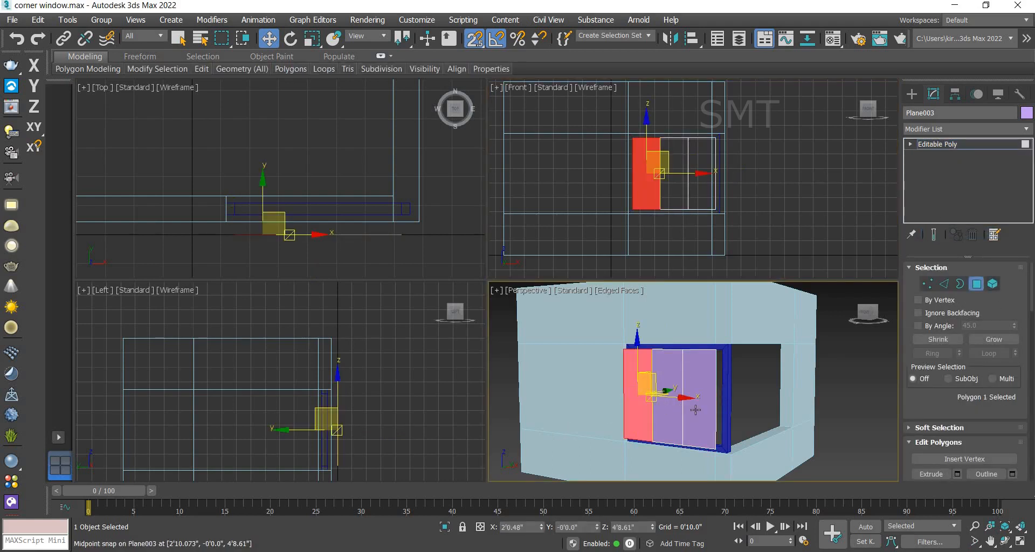
left_click(669, 399, "ctrl")
left_click(699, 402, "ctrl")
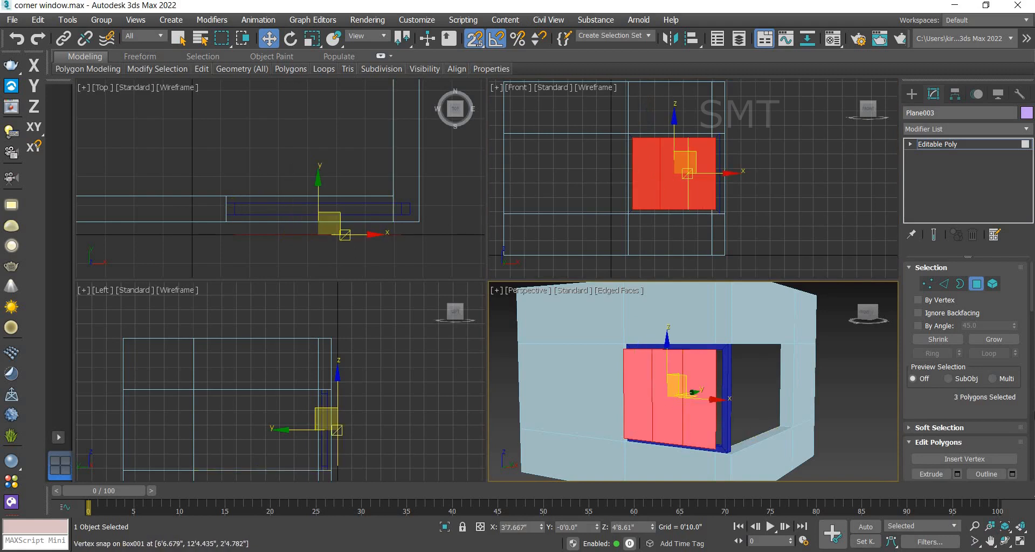
scroll(993, 442, "down", 3)
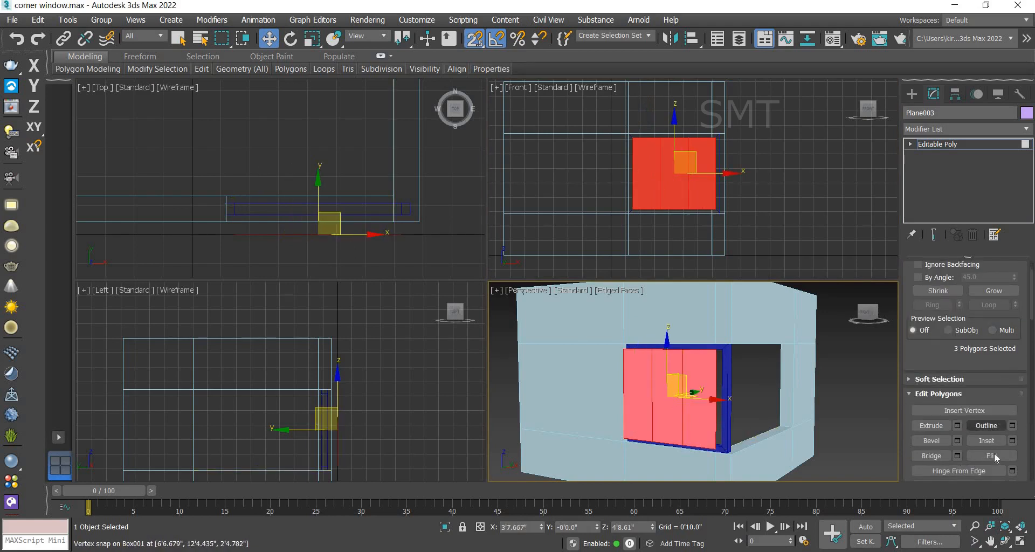
scroll(968, 432, "down", 3)
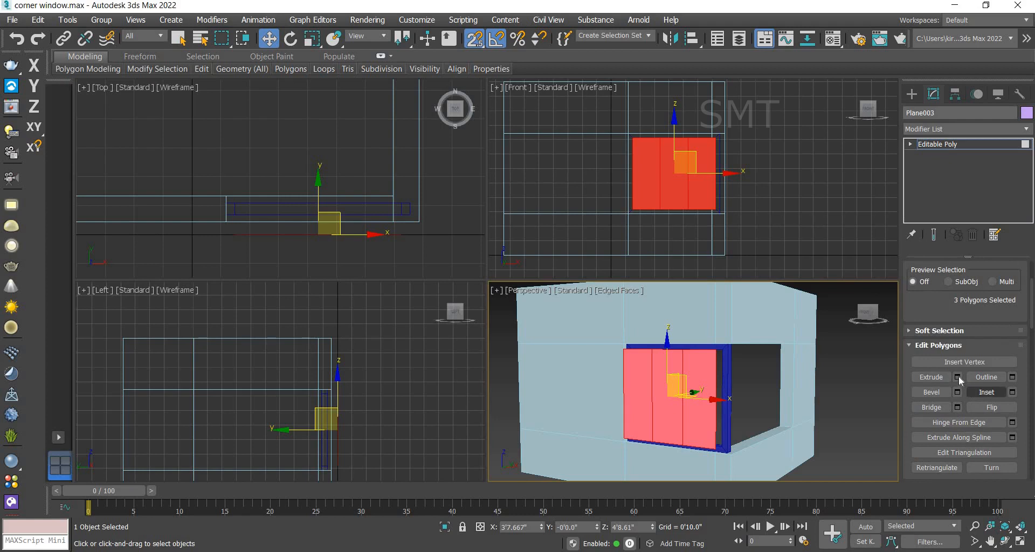
left_click(957, 377)
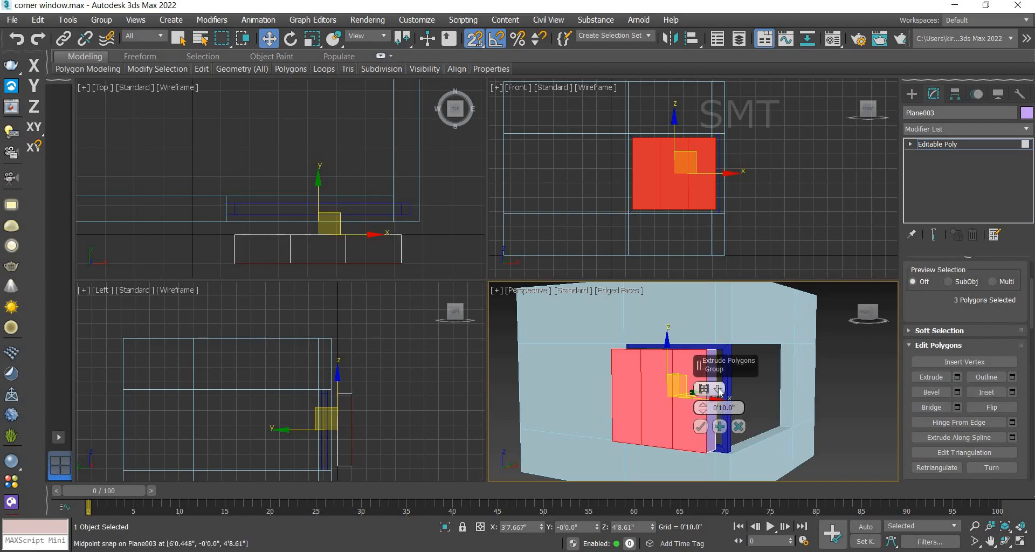
left_click(719, 389)
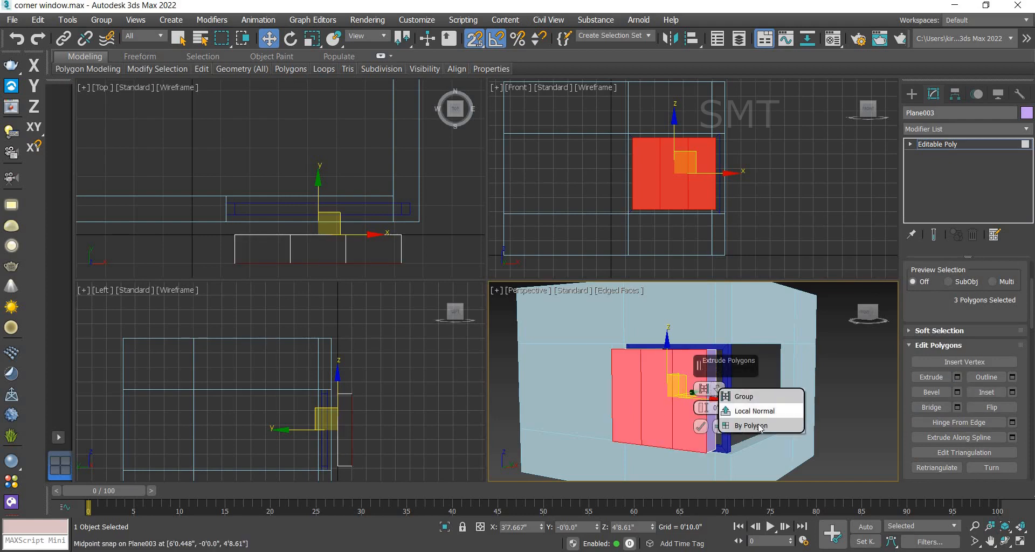
left_click(755, 426)
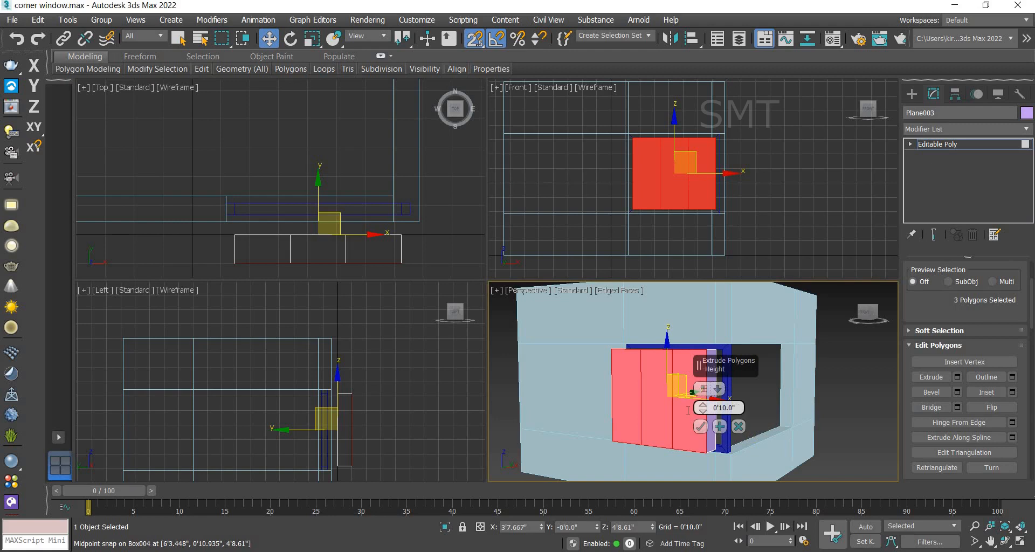
double_click(718, 408)
type("2")
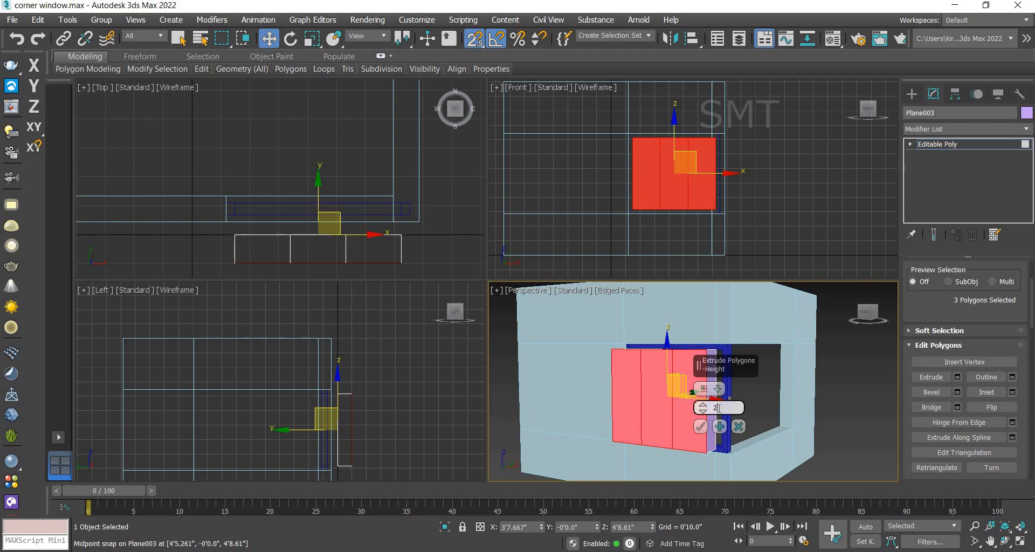
key("Return")
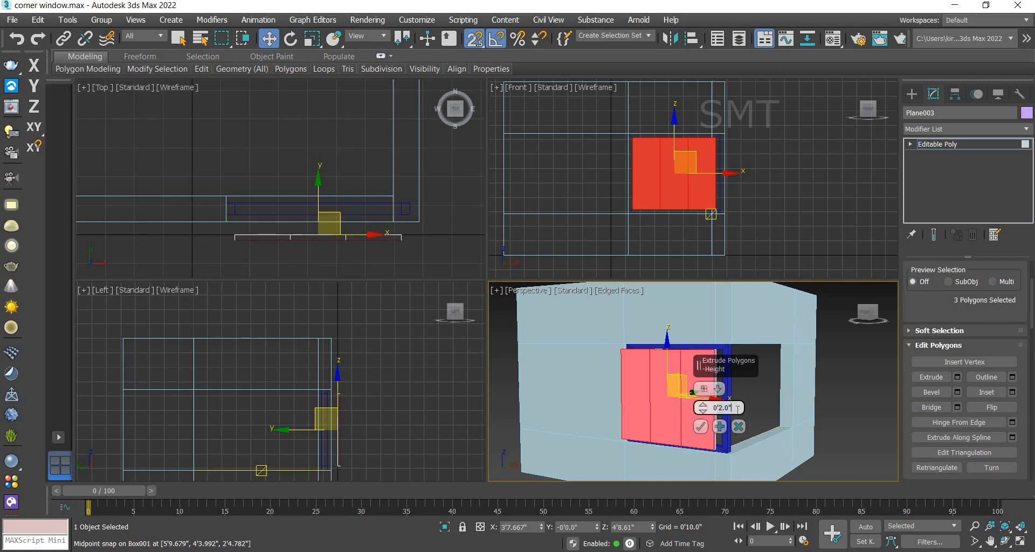
left_click(717, 390)
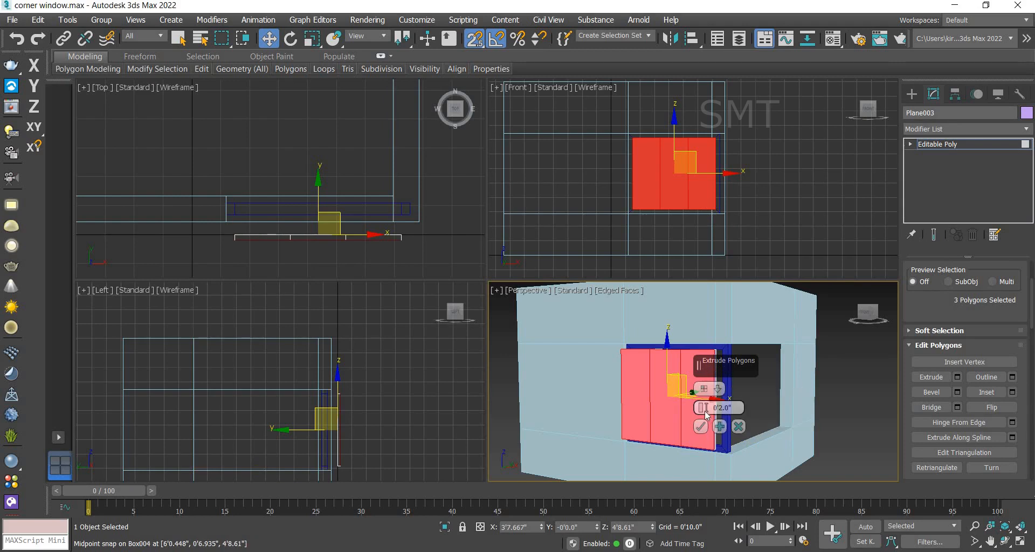
left_click_drag(703, 408, 702, 386)
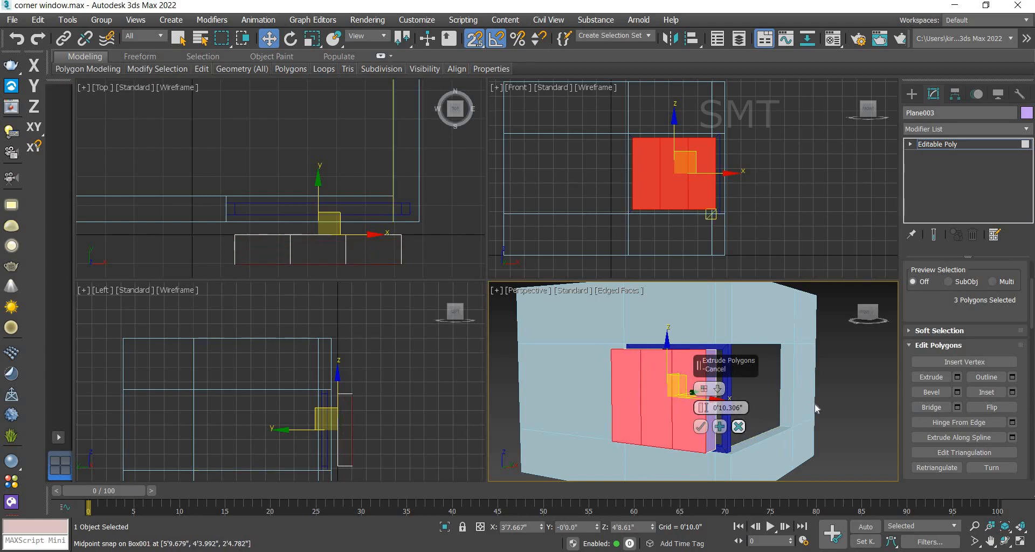
left_click(739, 426)
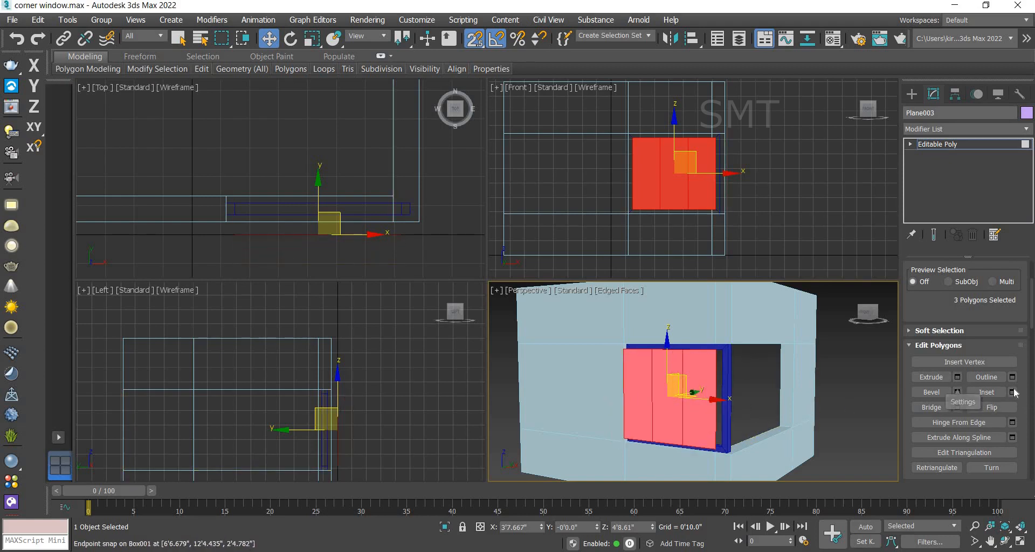
Step: Inset the plane's three polygons individually by 2 inches to form pane borders
left_click(1013, 392)
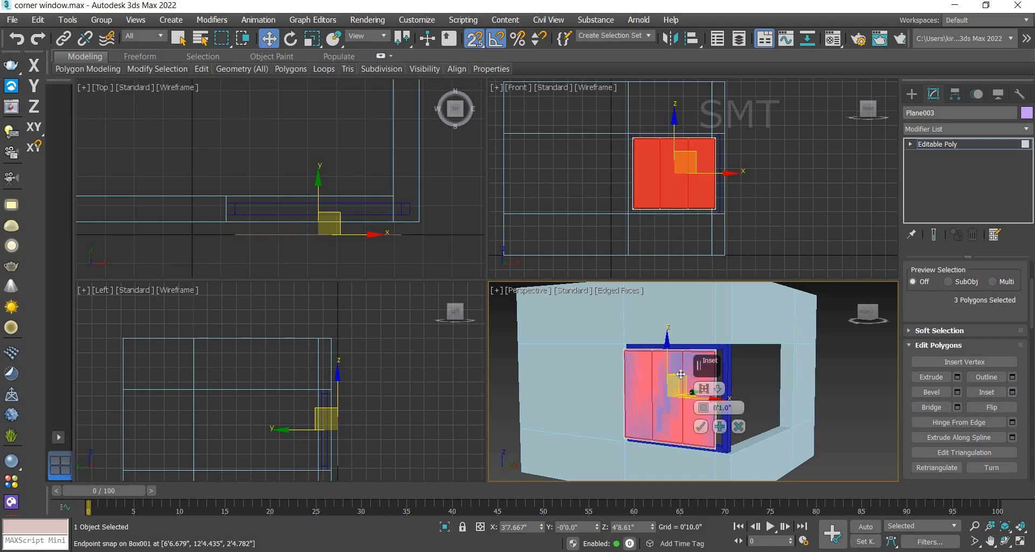
left_click(719, 389)
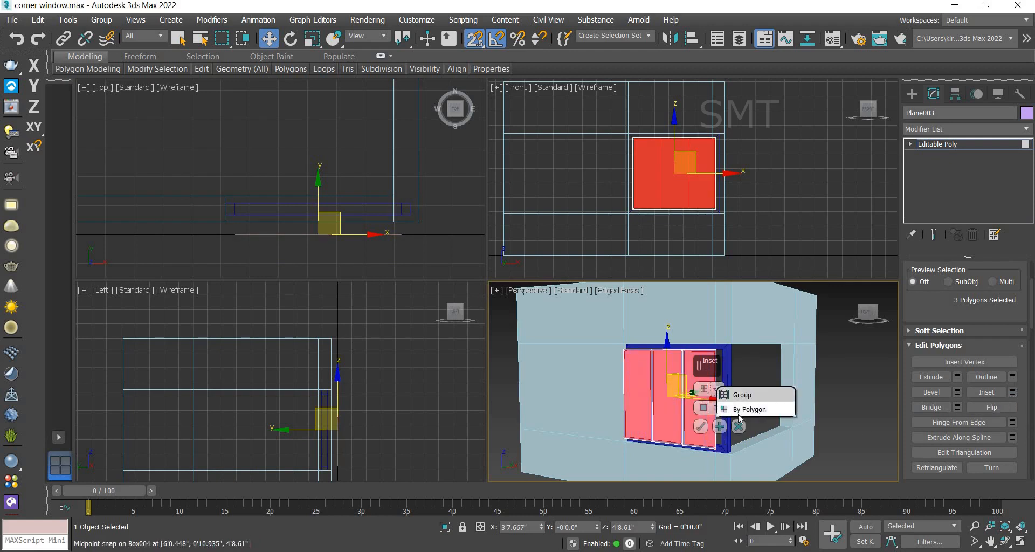
left_click(749, 409)
left_click(715, 408)
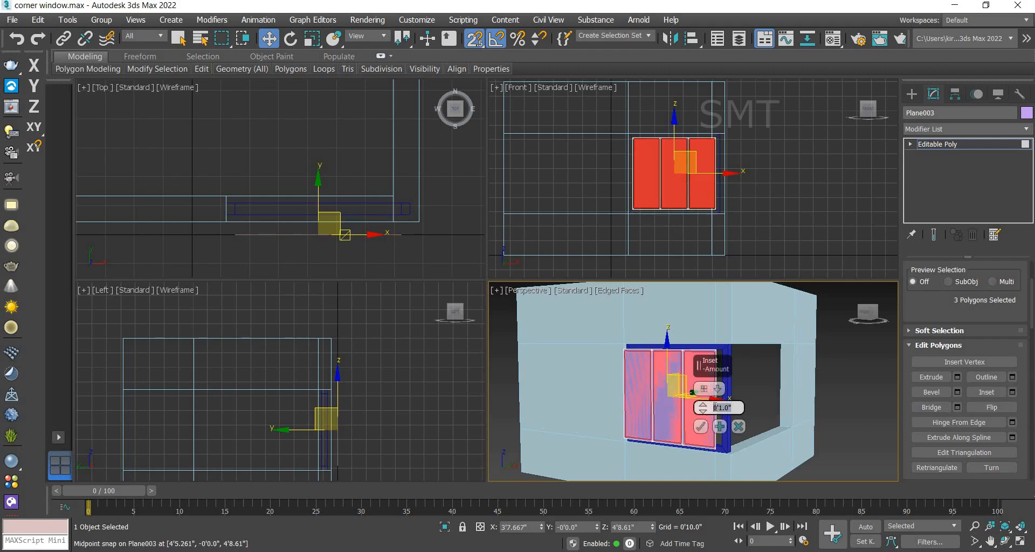
type("2")
key("Return")
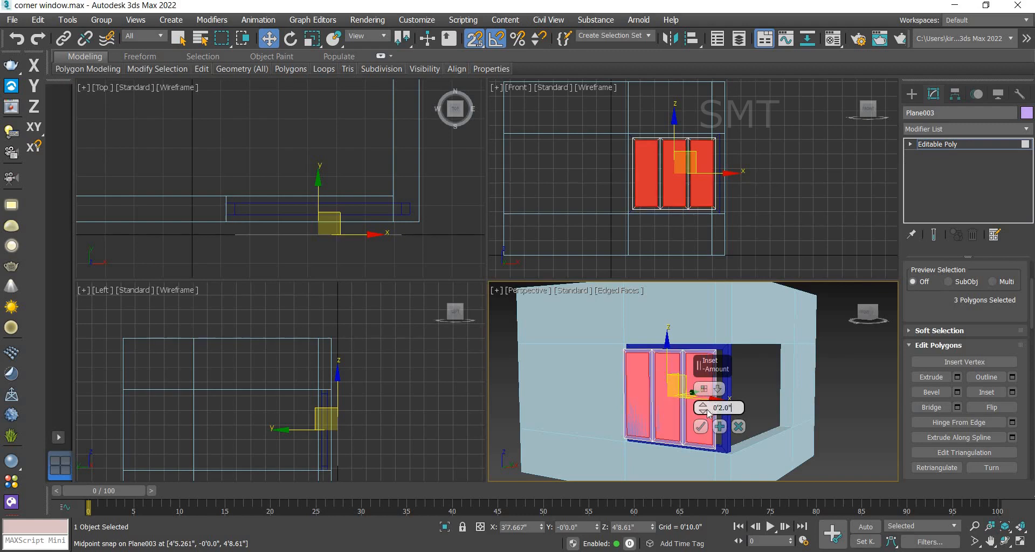
left_click(701, 427)
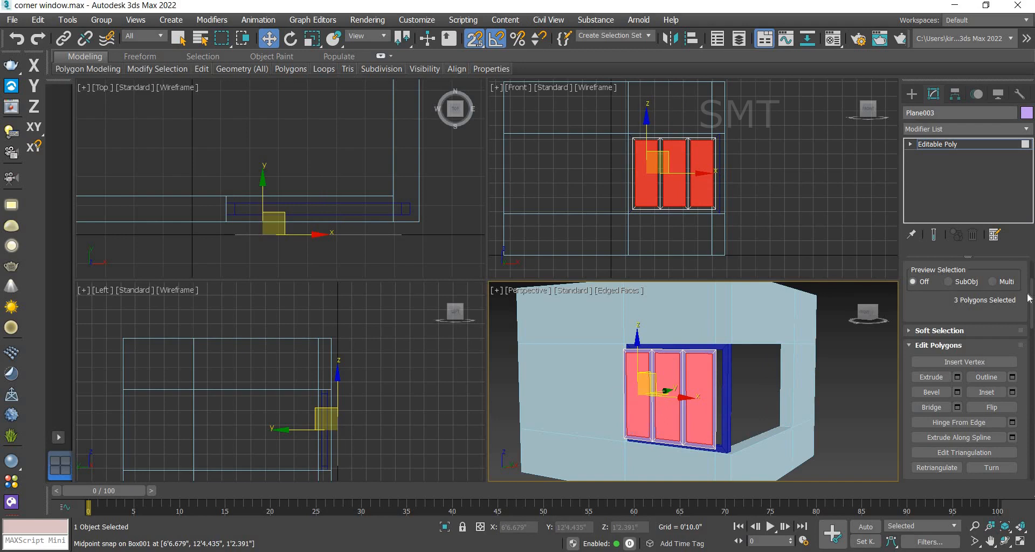
Step: Detach the three inset inner polygons from the plane as a separate object
left_click_drag(1030, 311, 1027, 351)
left_click(999, 327)
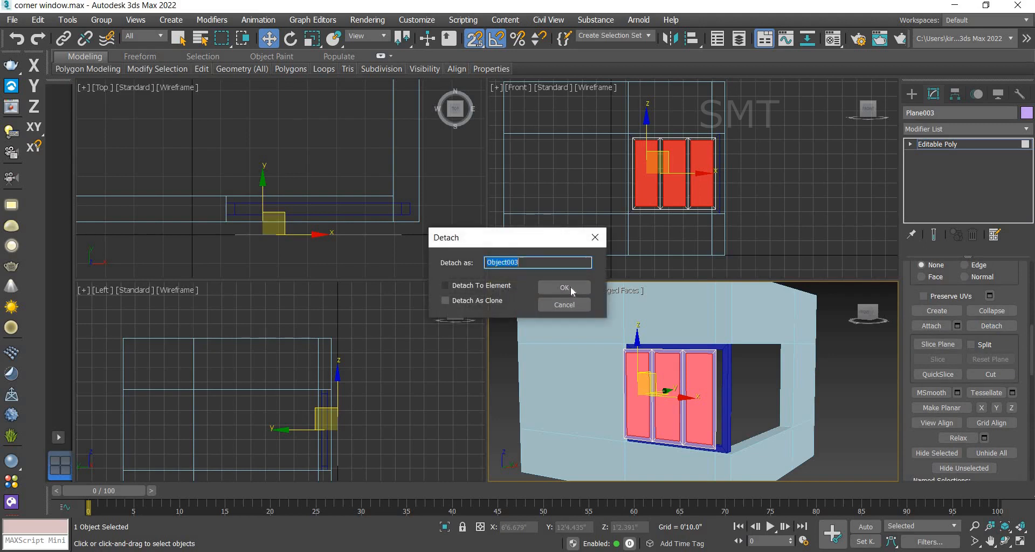
left_click(570, 287)
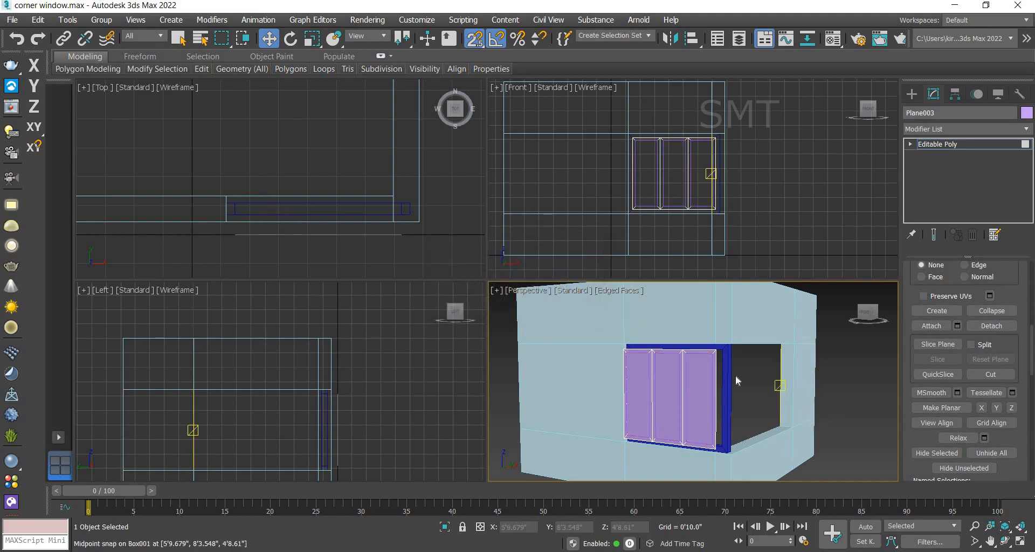
Step: Add a Shell modifier to the pane frame plane with a 2-inch outer amount
left_click(713, 391)
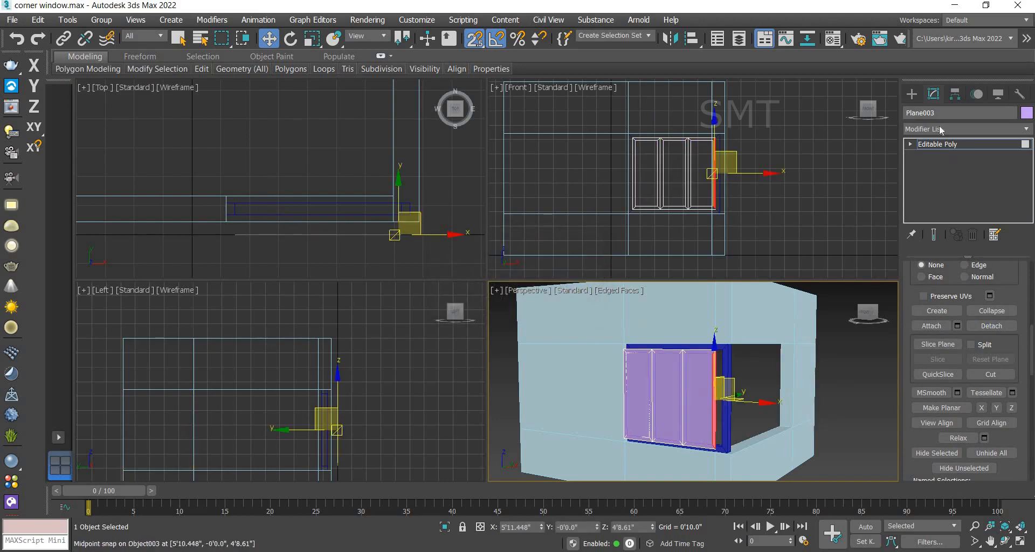
left_click(928, 144)
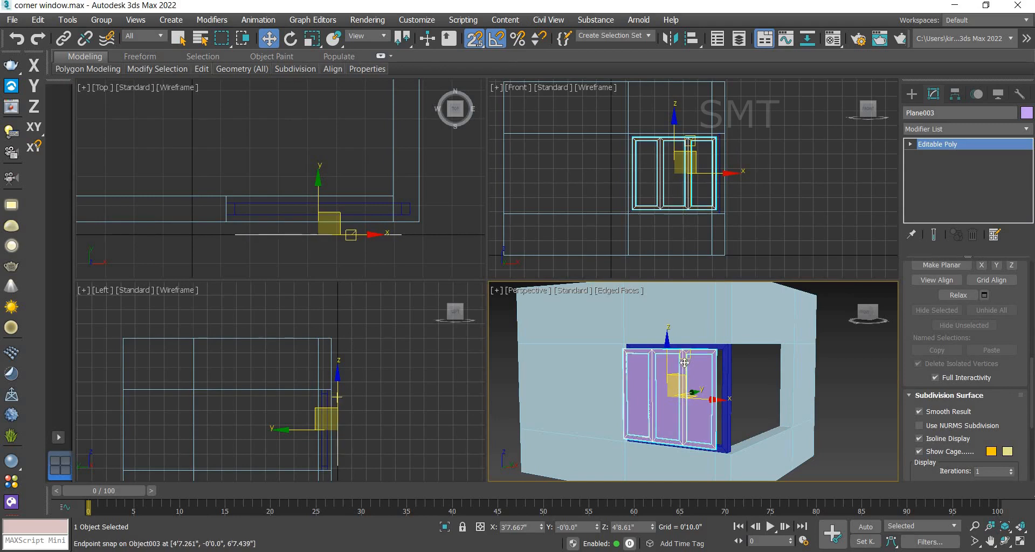
left_click(977, 133)
type("sh")
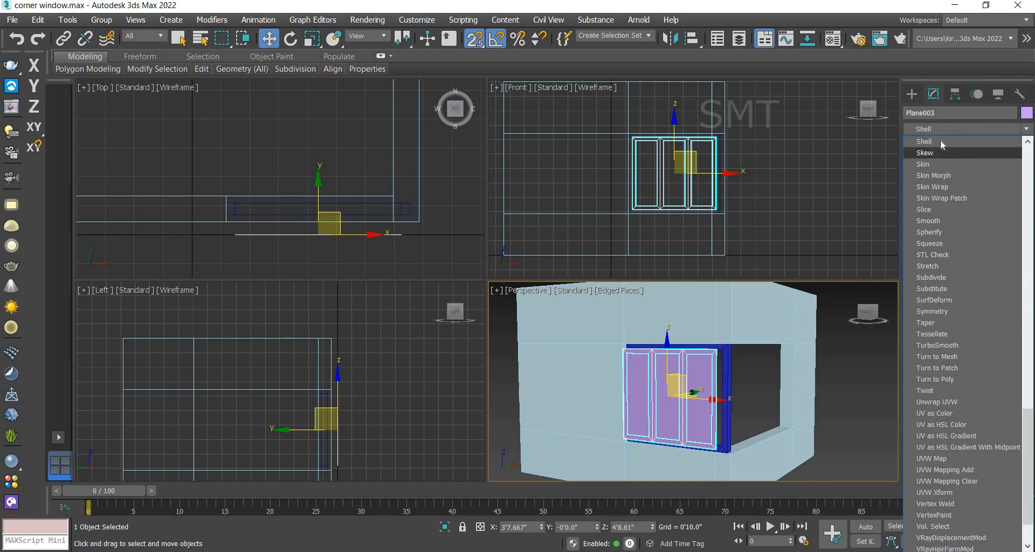
left_click(940, 141)
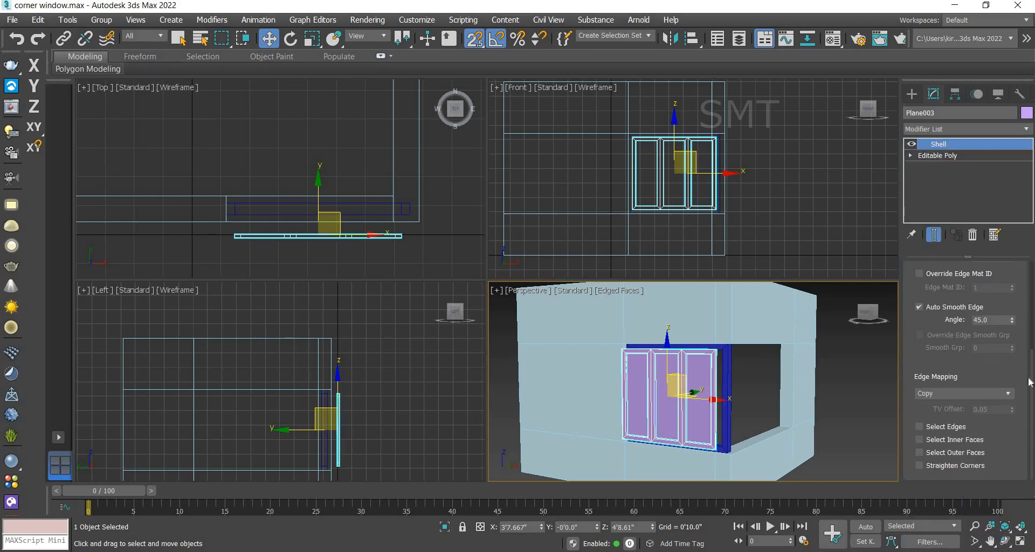
left_click_drag(1028, 367, 1015, 282)
left_click(942, 304)
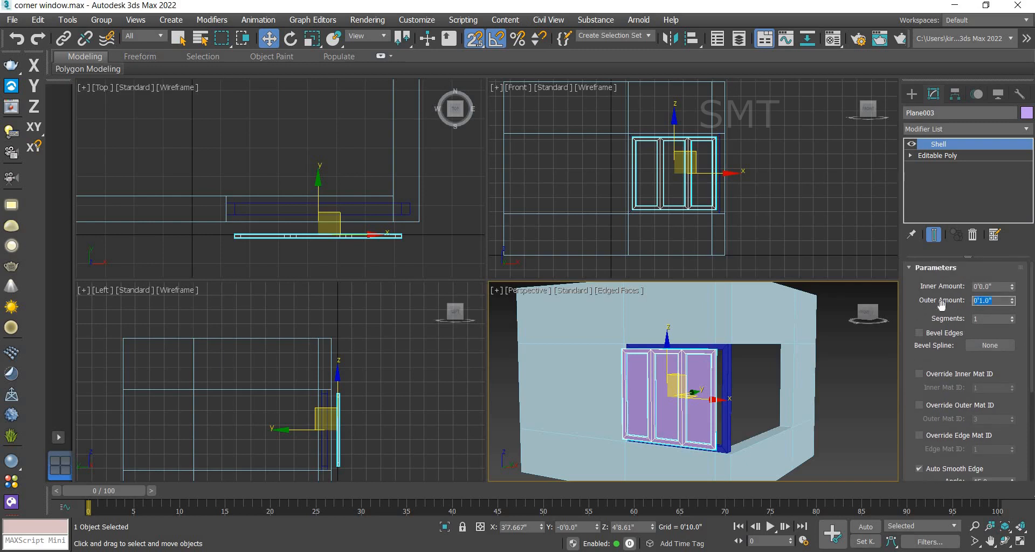
key("Return")
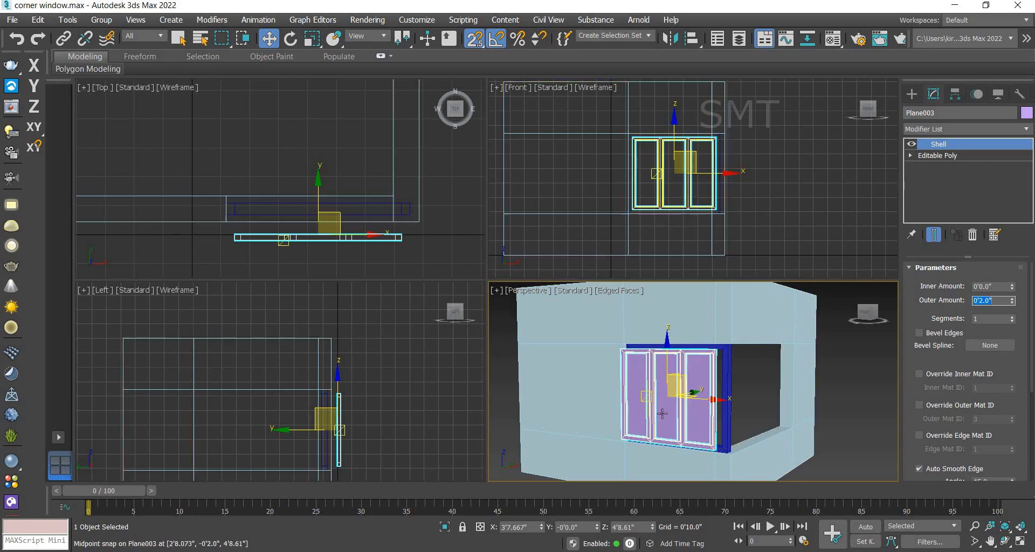
Step: Add a Shell modifier to the detached glass panes with a 1-inch outer amount
key("alt+e")
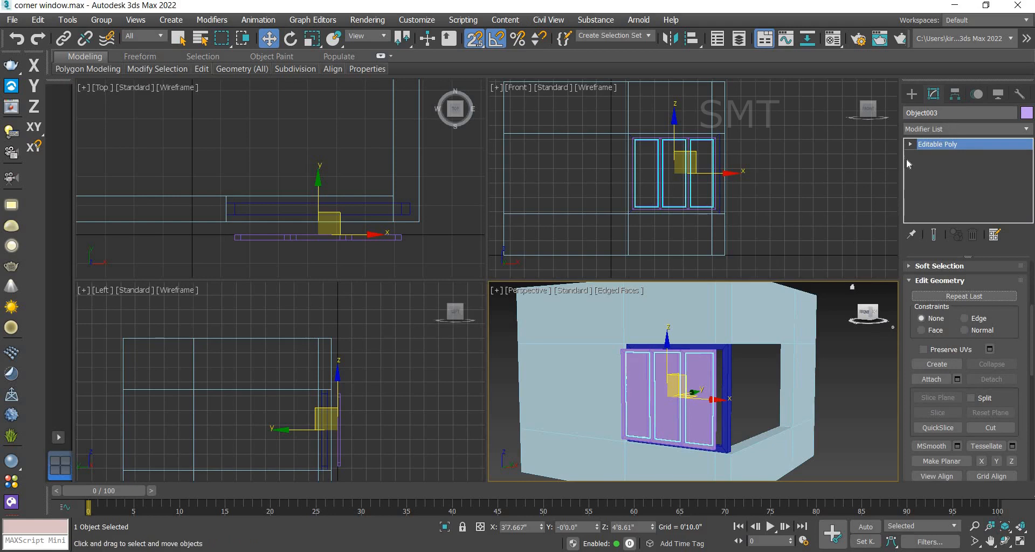
left_click(943, 128)
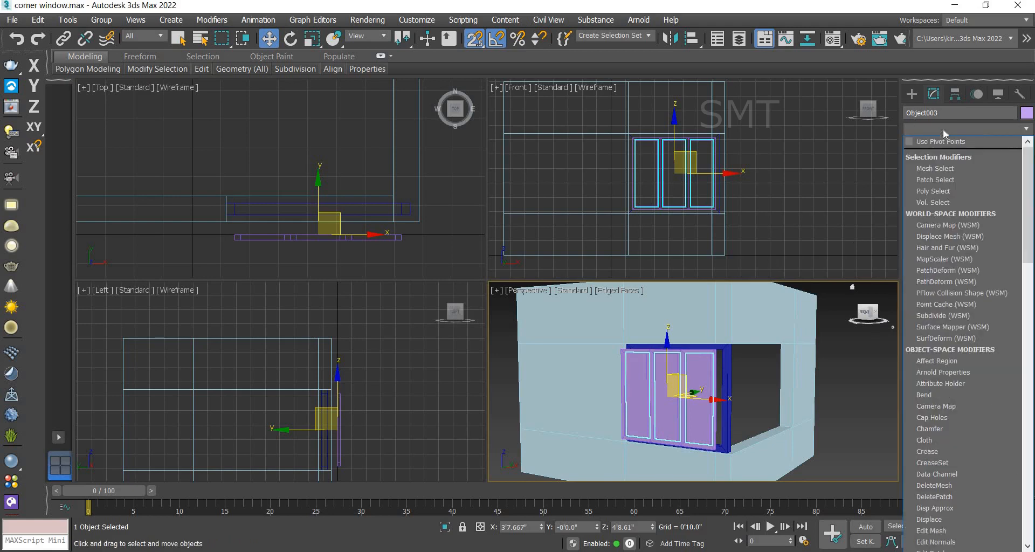
key("s")
key("h")
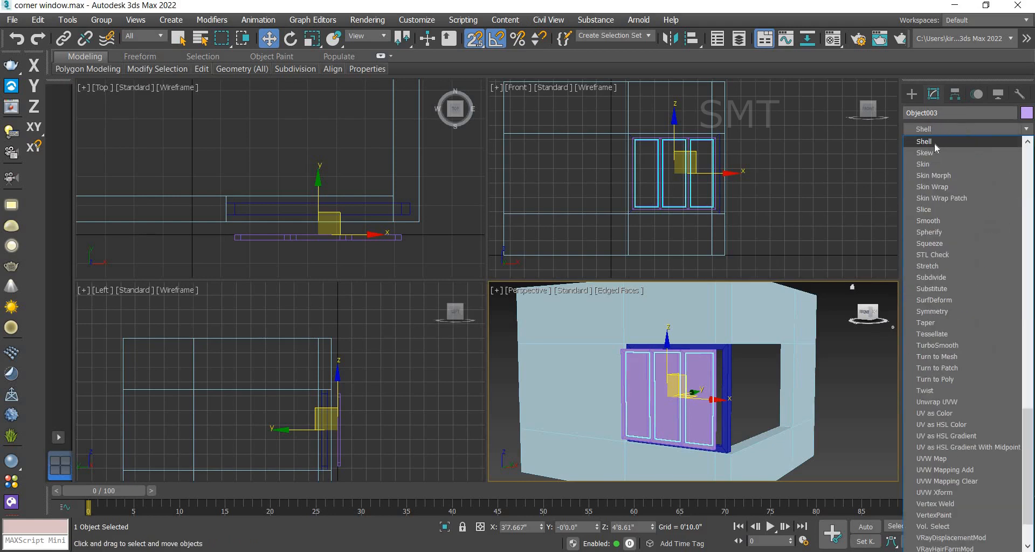
left_click(934, 143)
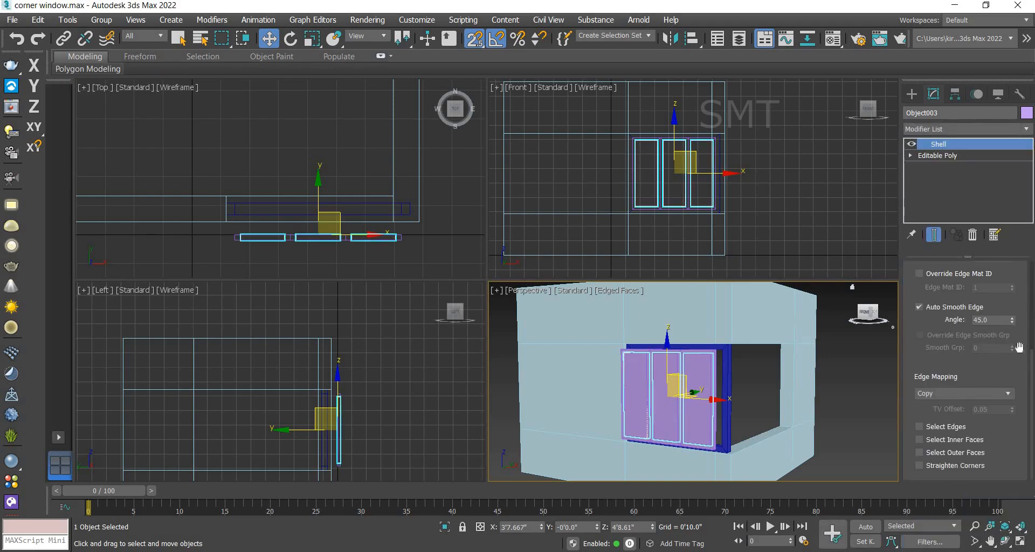
scroll(1024, 357, "up", 2)
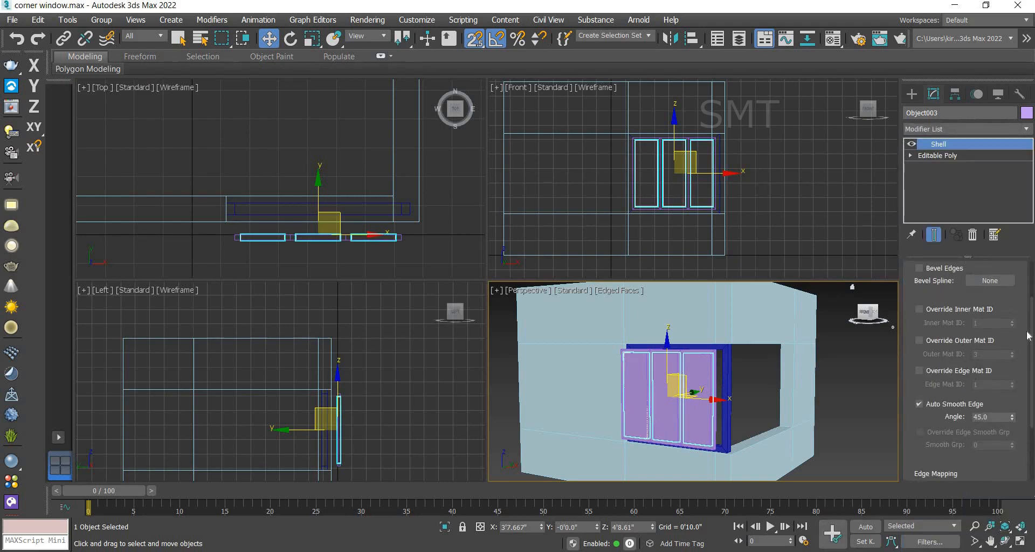
scroll(1015, 318, "up", 2)
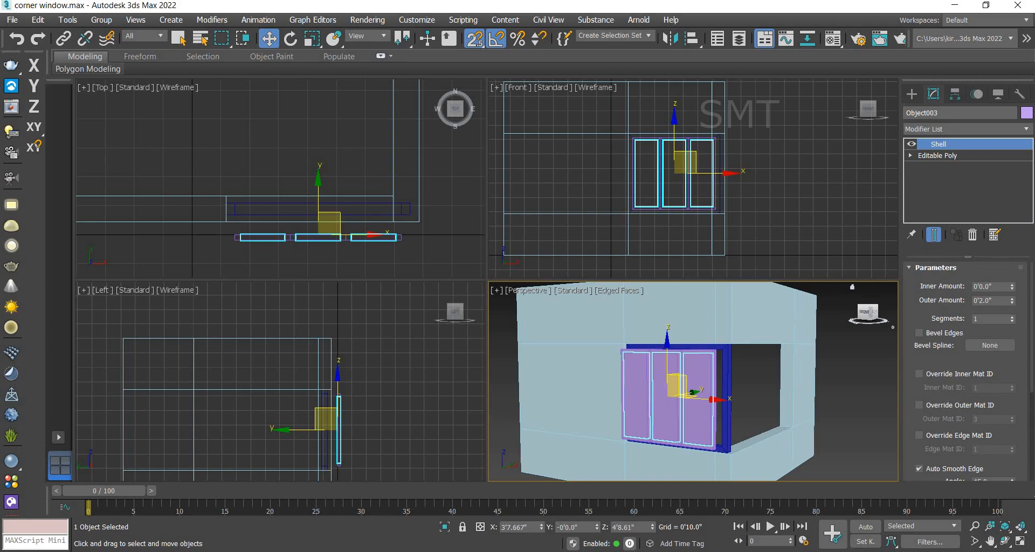
left_click_drag(997, 300, 936, 309)
type("1\"")
key("Return")
Step: Move the pane frame and the glass panes in the top view to sit inside the window frame box
scroll(256, 210, "up", 2)
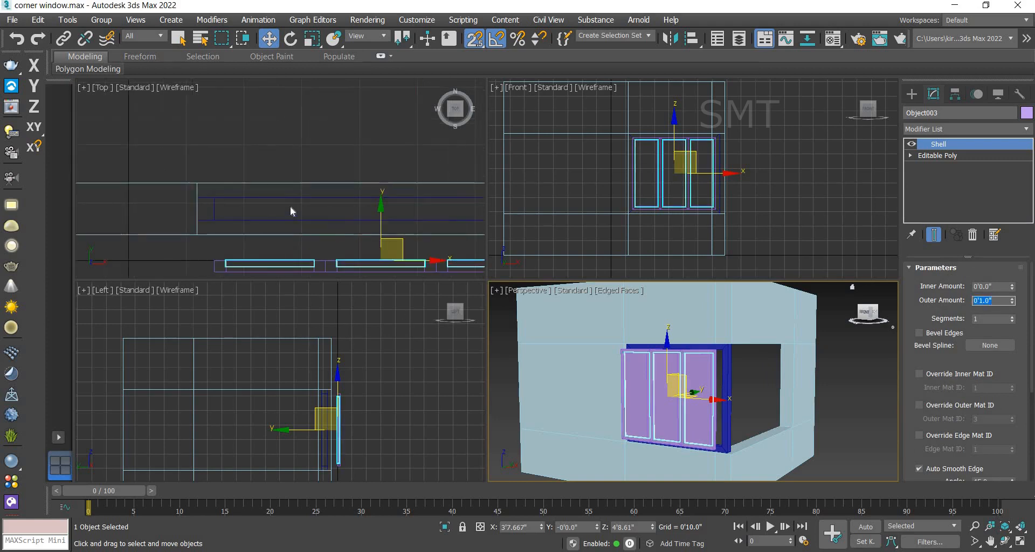
middle_click_drag(265, 164, 250, 117)
scroll(258, 153, "up", 1)
scroll(226, 200, "down", 1)
left_click_drag(204, 214, 199, 162)
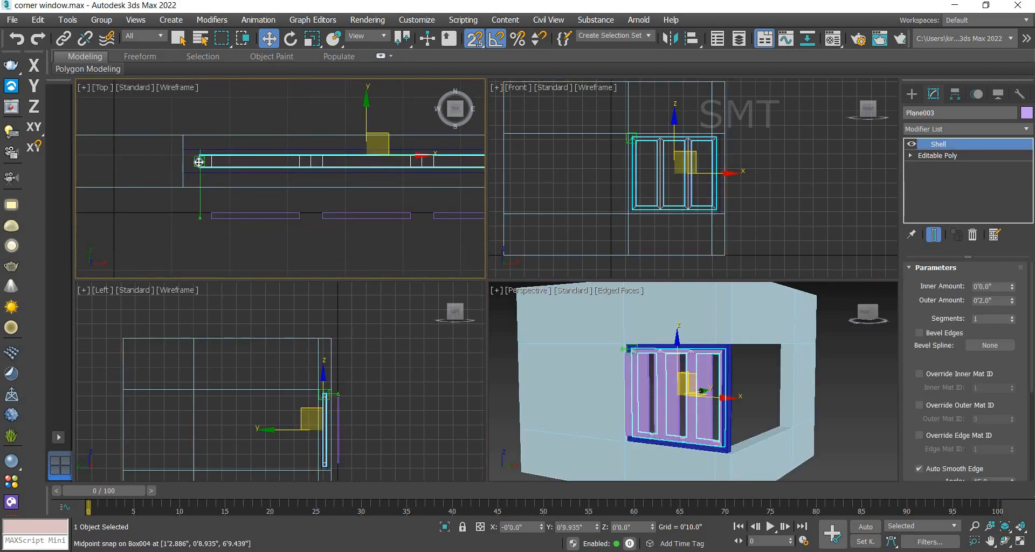
left_click_drag(211, 216, 211, 160)
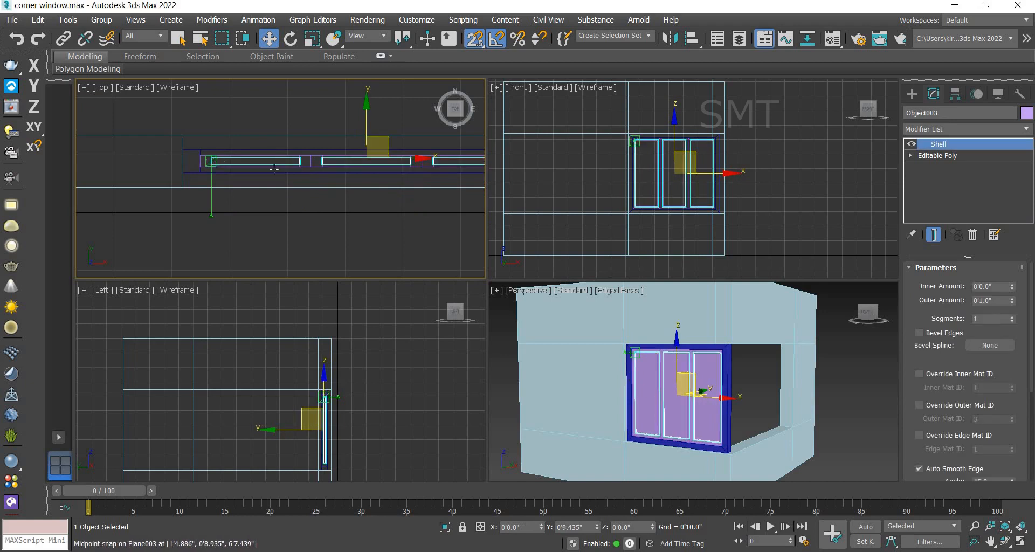
left_click_drag(274, 170, 274, 169)
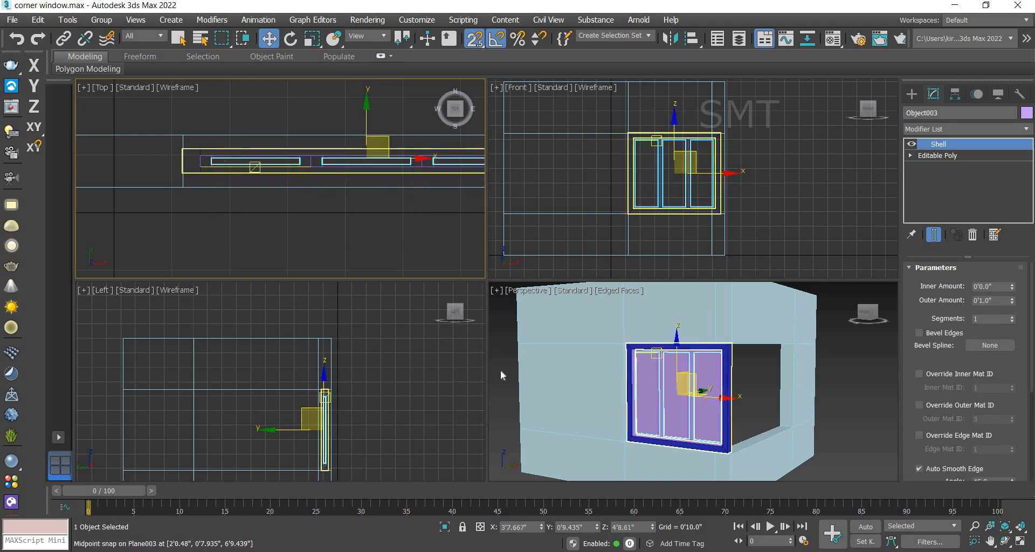
Step: Change the glass panes' object colour to a pale cyan
left_click(846, 375)
scroll(710, 403, "up", 2)
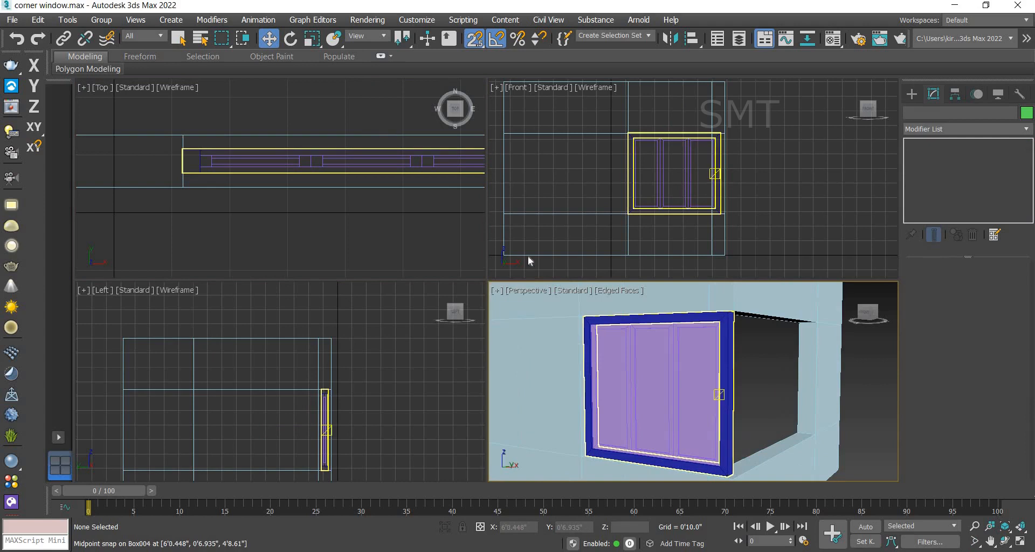
left_click(696, 375)
left_click(715, 394)
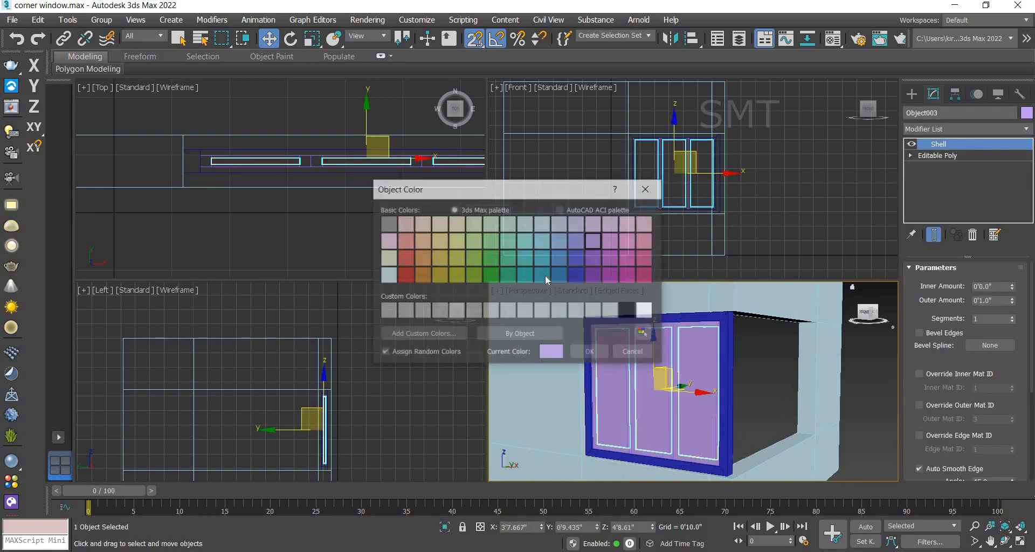
left_click(390, 277)
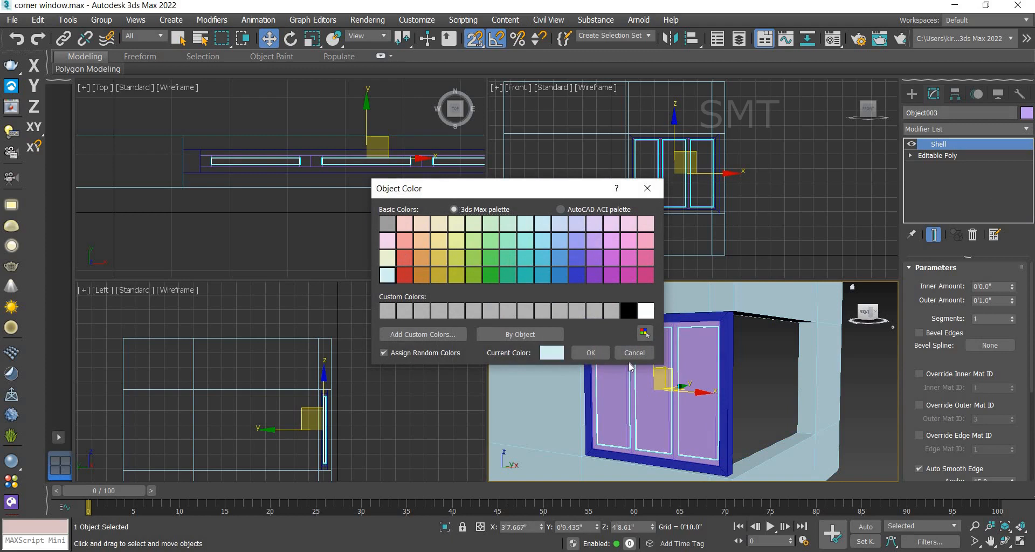
left_click(590, 353)
Step: Select the window frame box and pane frame together and group them as "window"
left_click(773, 376)
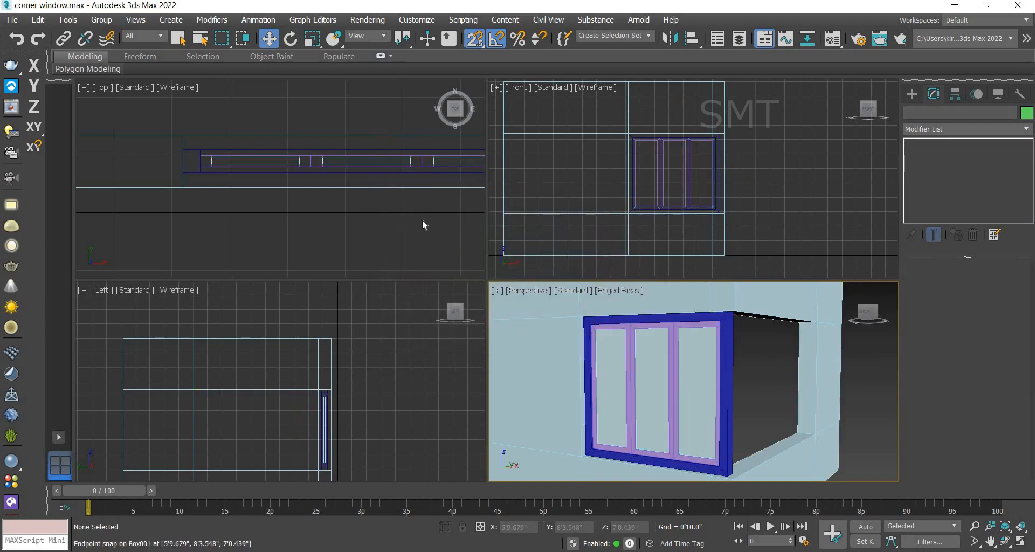
scroll(396, 216, "down", 4)
middle_click_drag(347, 222, 297, 230)
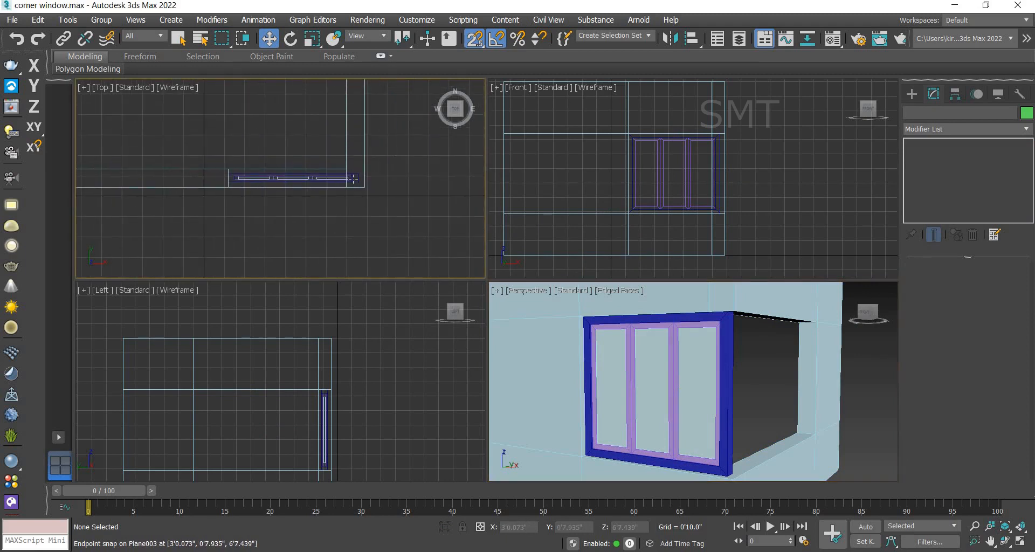
left_click(315, 177)
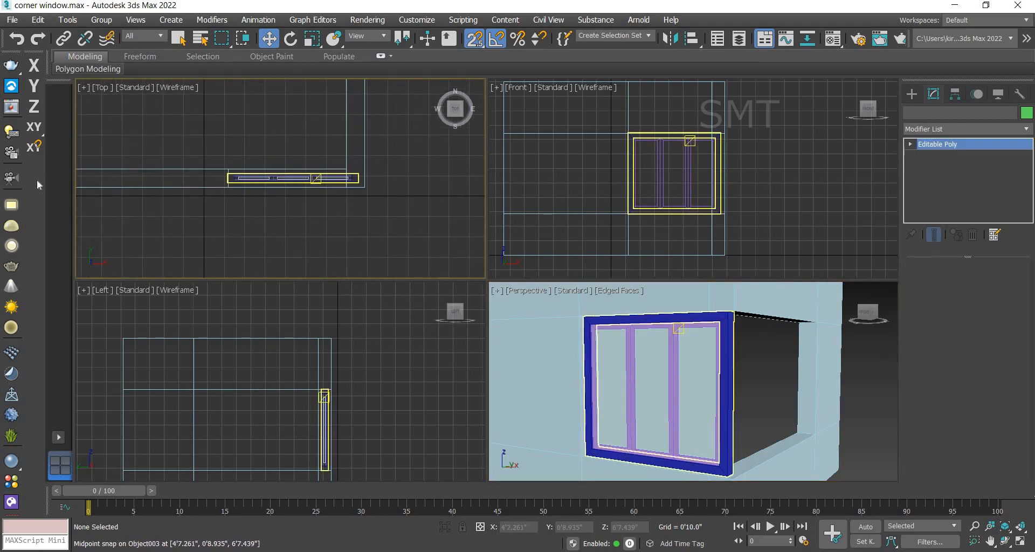
left_click(227, 187)
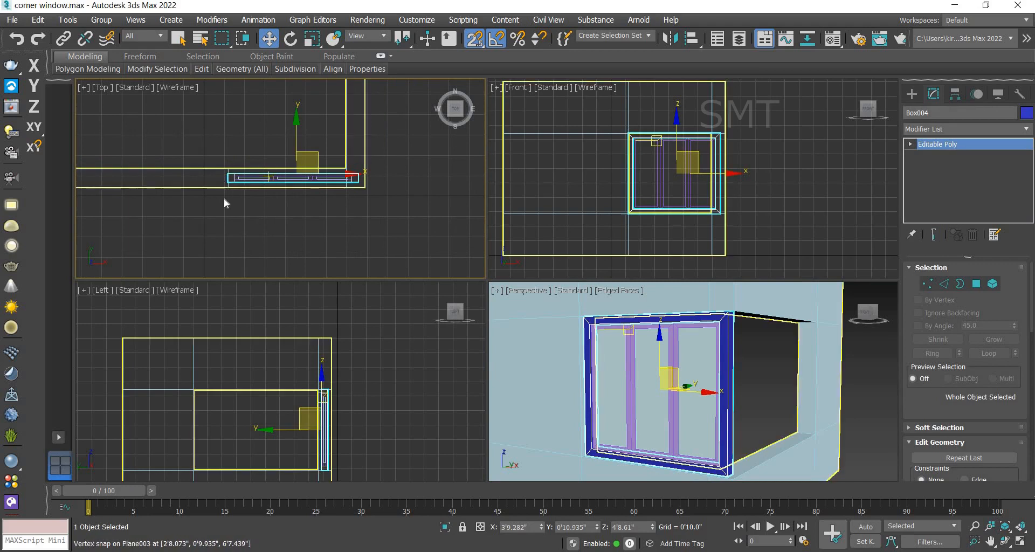
scroll(226, 203, "up", 5)
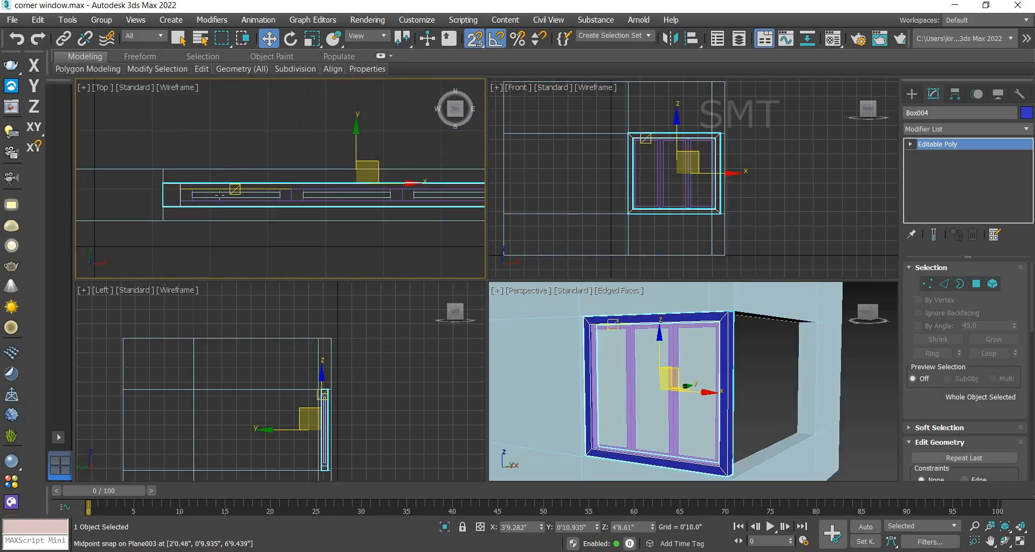
left_click(219, 194, "ctrl")
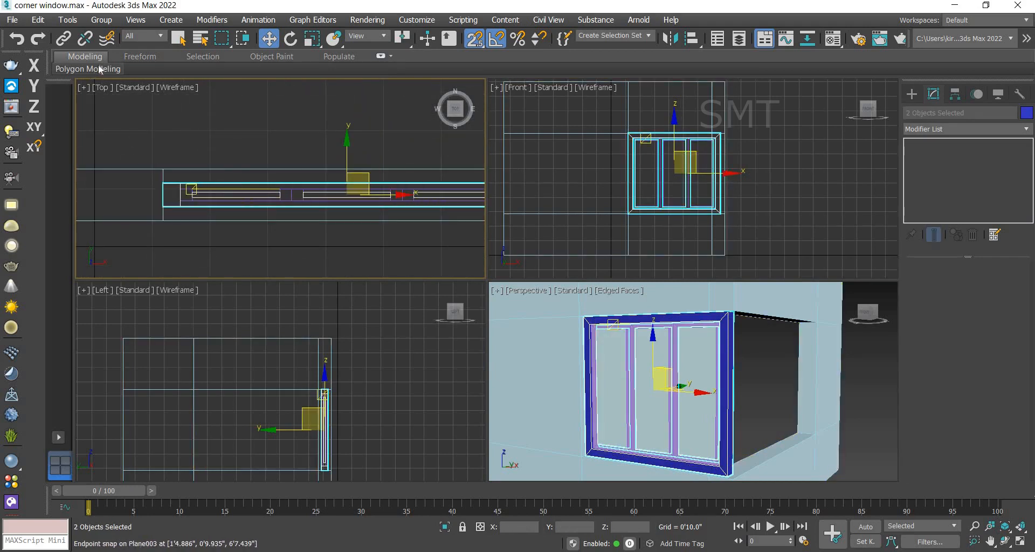
left_click(101, 20)
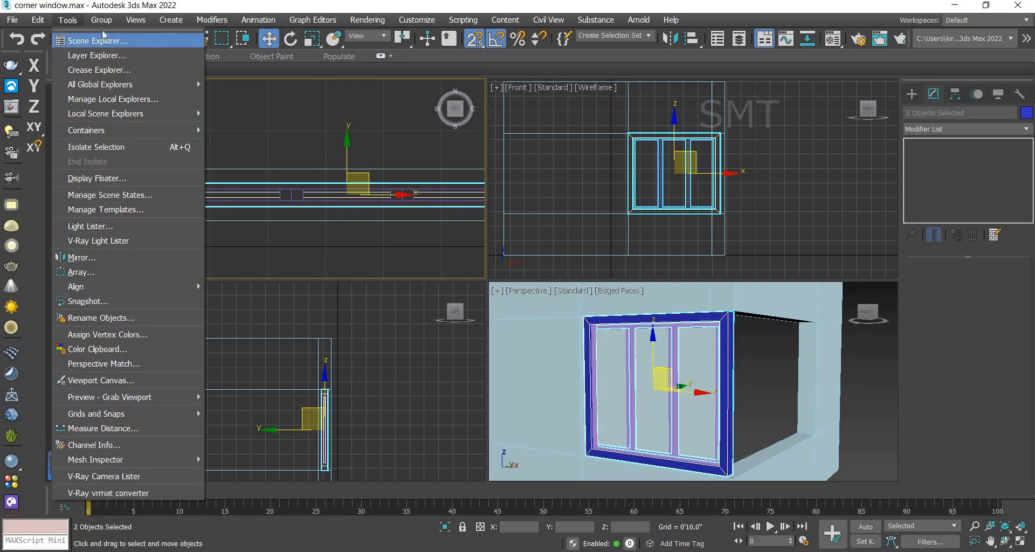
mouse_move(101, 22)
left_click(110, 43)
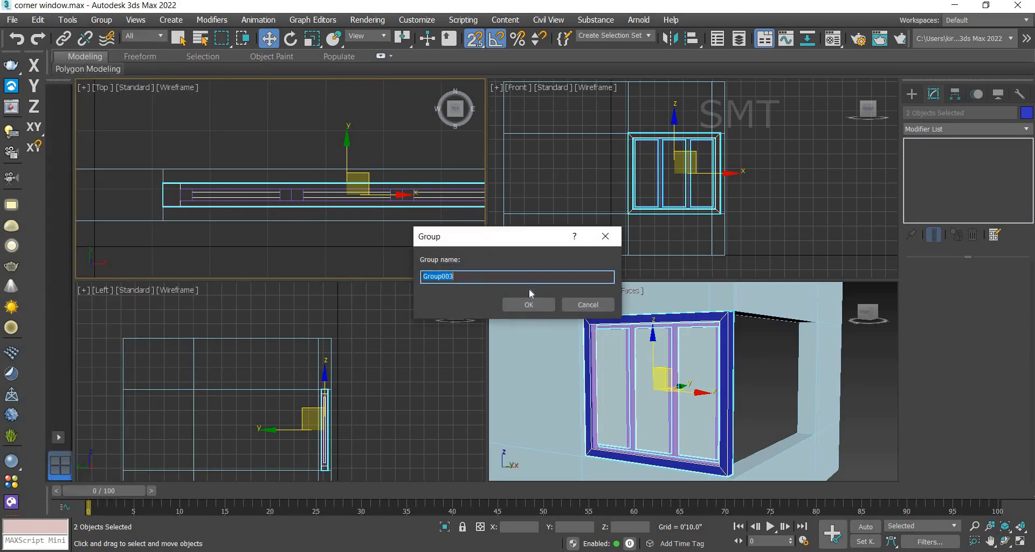
type("window")
left_click(525, 305)
scroll(292, 100, "down", 2)
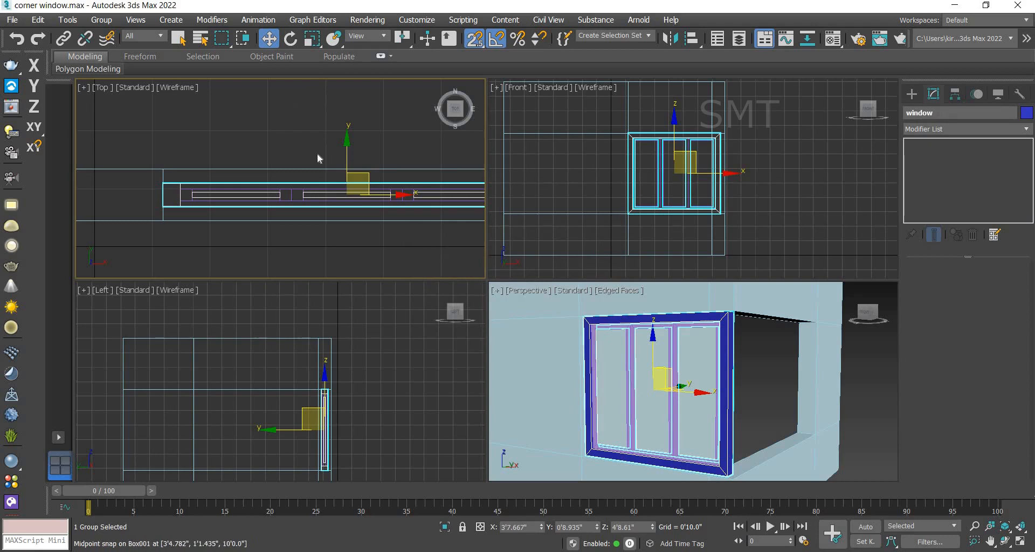
Step: Try to drag a copy of the window group along the wall in the top view, then undo it
middle_click_drag(323, 135, 300, 141)
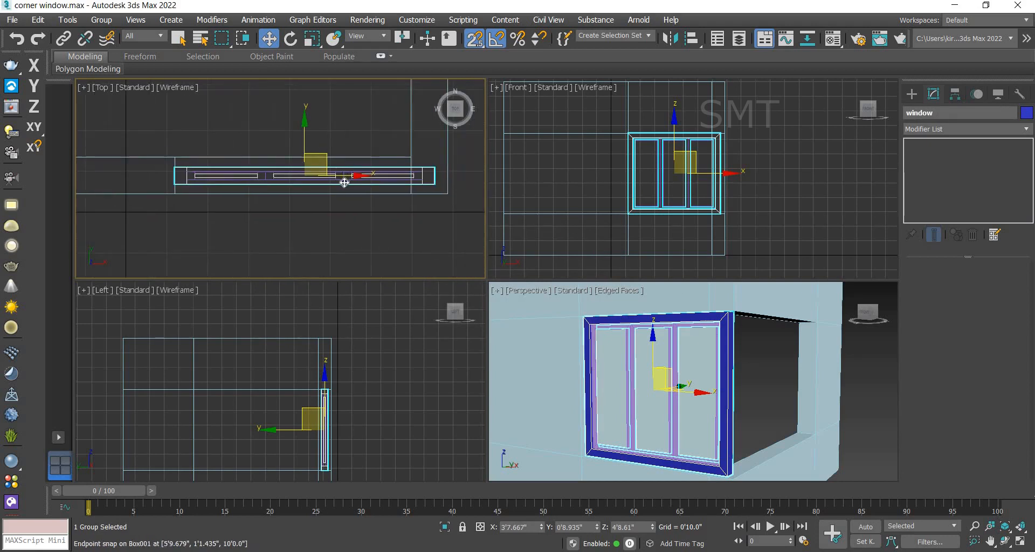
left_click_drag(305, 175, 515, 202)
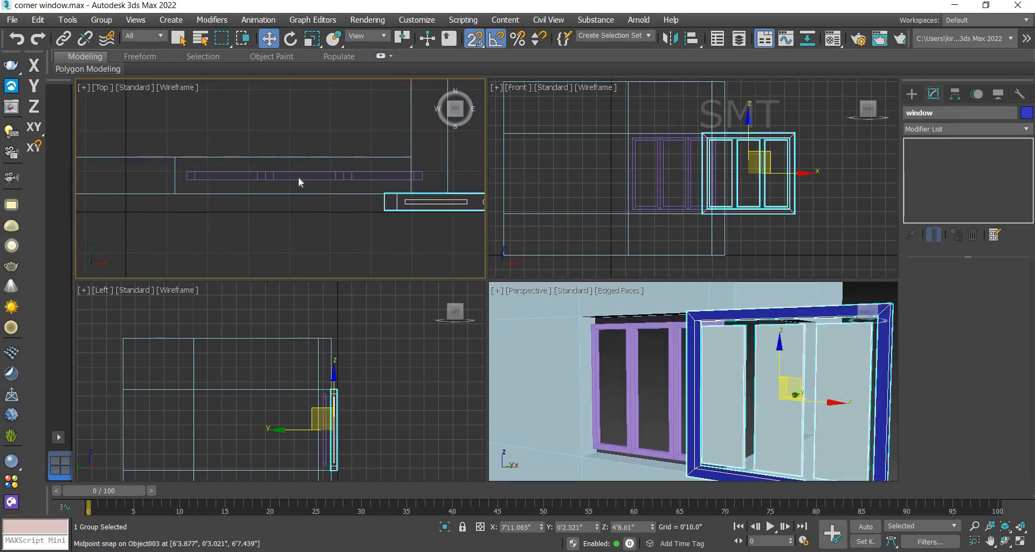
key("ctrl+z")
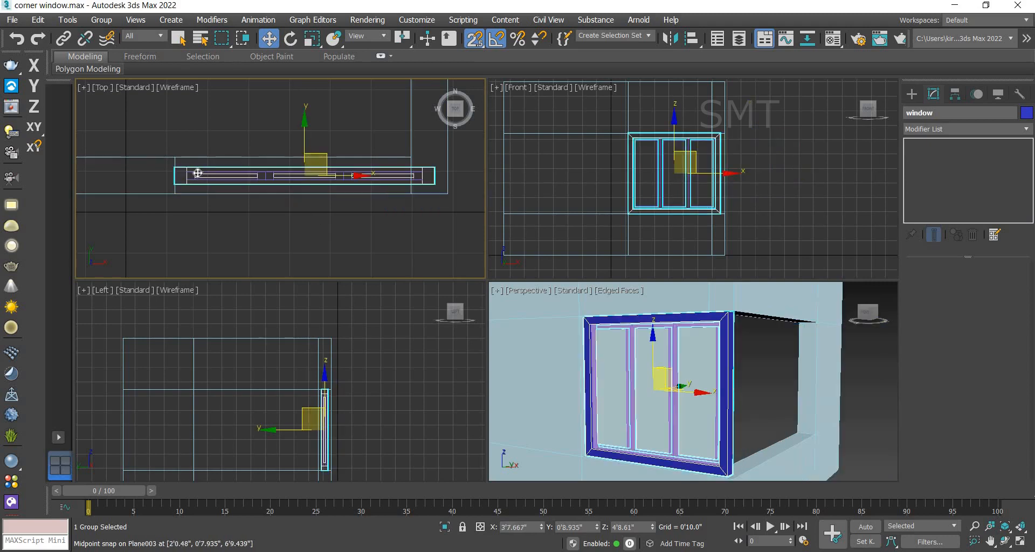
Step: Attach the glass panes to the window group
scroll(183, 183, "up", 5)
left_click(181, 194)
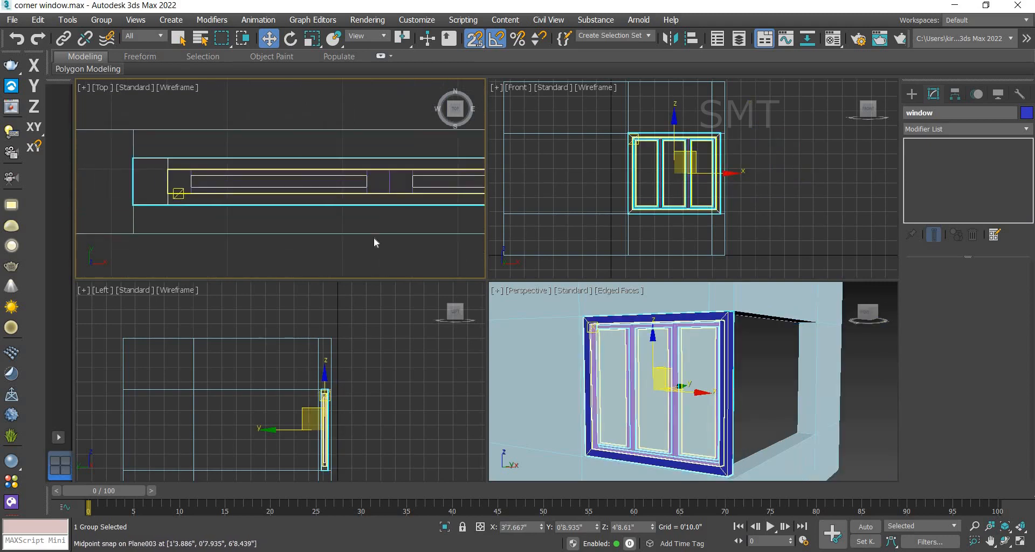
left_click(101, 21)
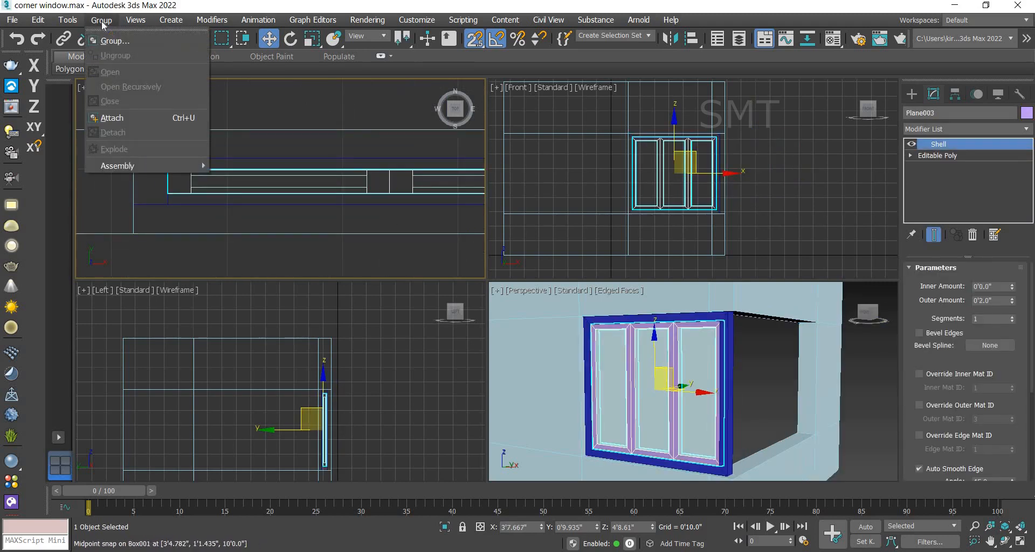
left_click(161, 117)
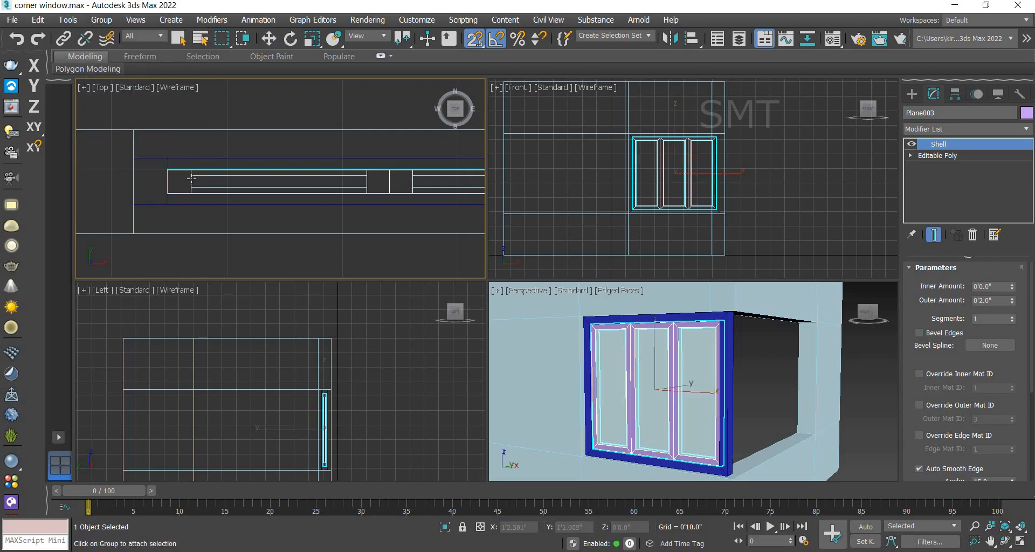
left_click(226, 176)
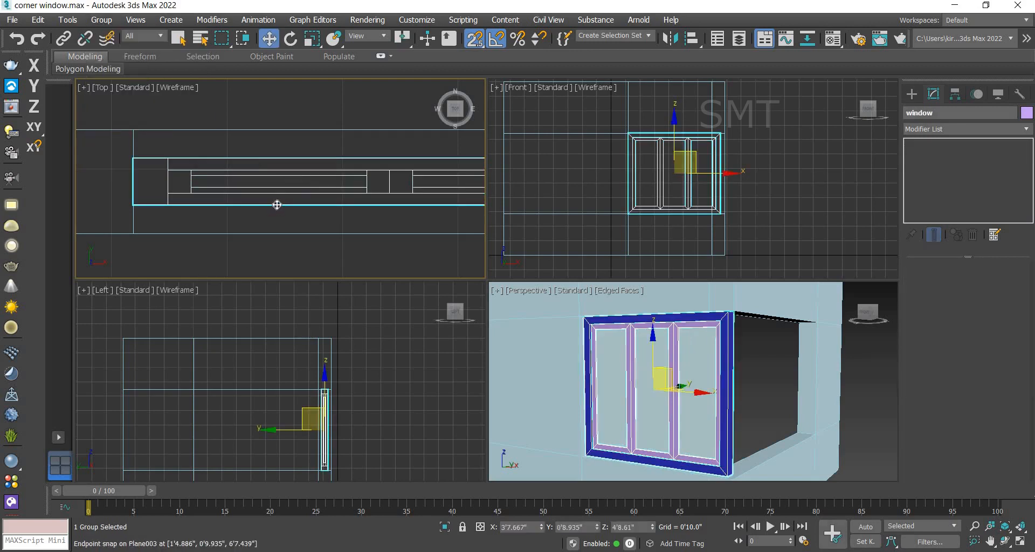
Step: Try to move the window group sideways in the top view, then undo the move
left_click(856, 391)
left_click(238, 176)
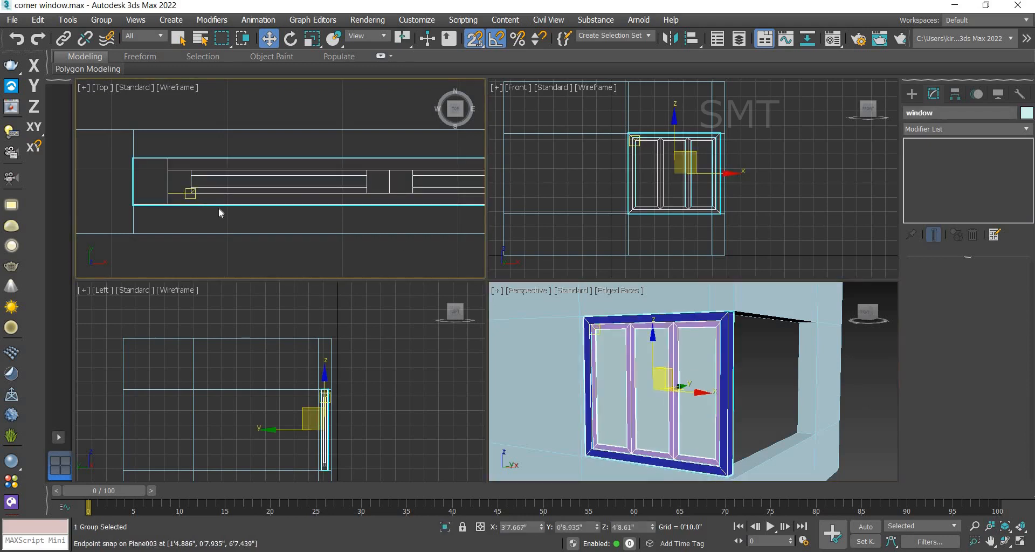
scroll(220, 212, "down", 2)
scroll(346, 200, "down", 1)
left_click_drag(343, 196, 519, 210)
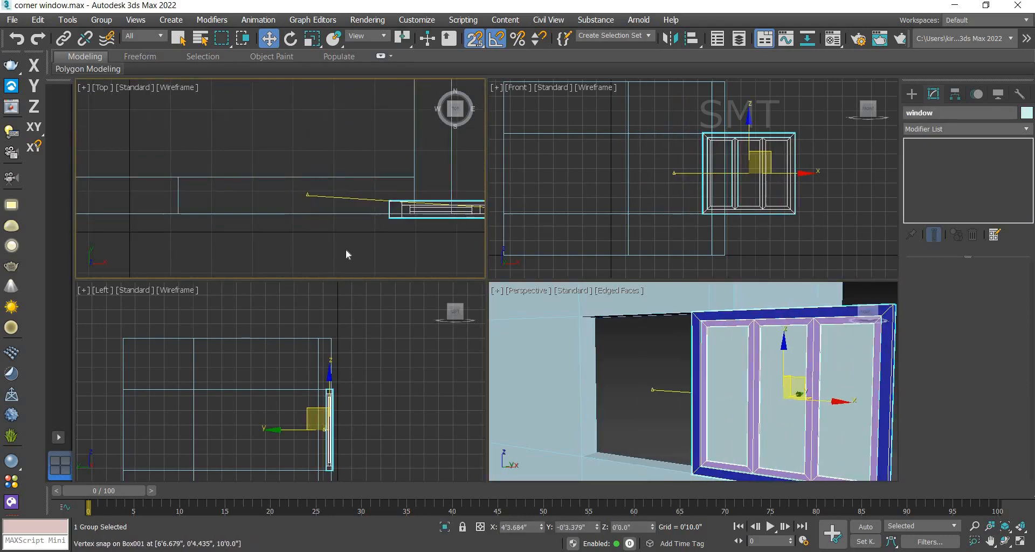
key("ctrl+z")
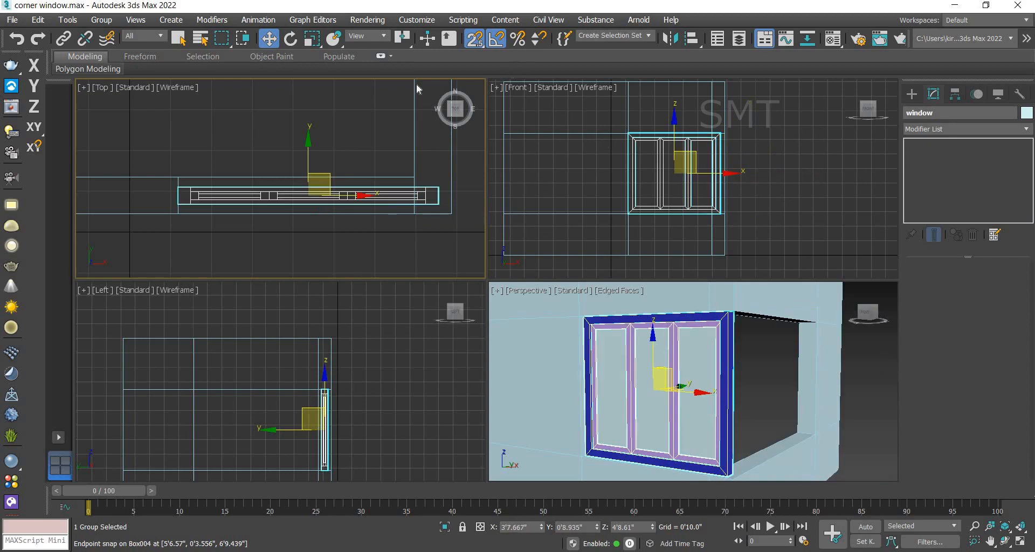
Step: With angle snap on, rotate a copy of the window group 90 degrees about Z
scroll(190, 141, "down", 3)
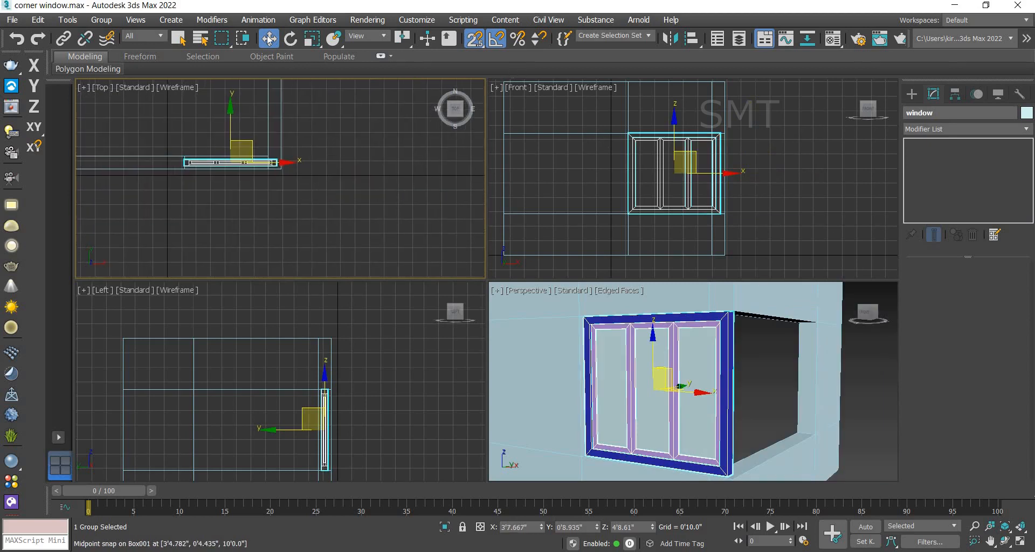
left_click(291, 39)
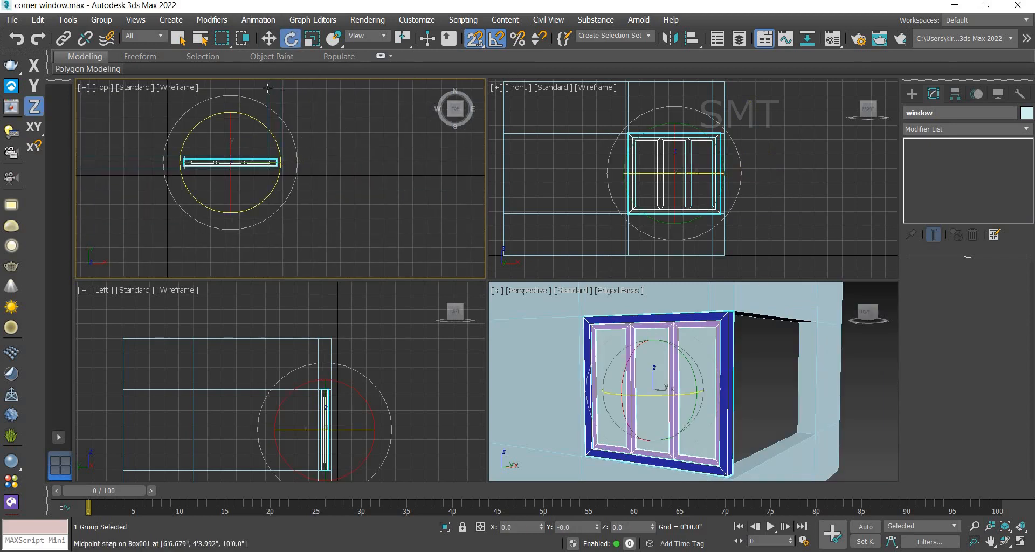
left_click(498, 39)
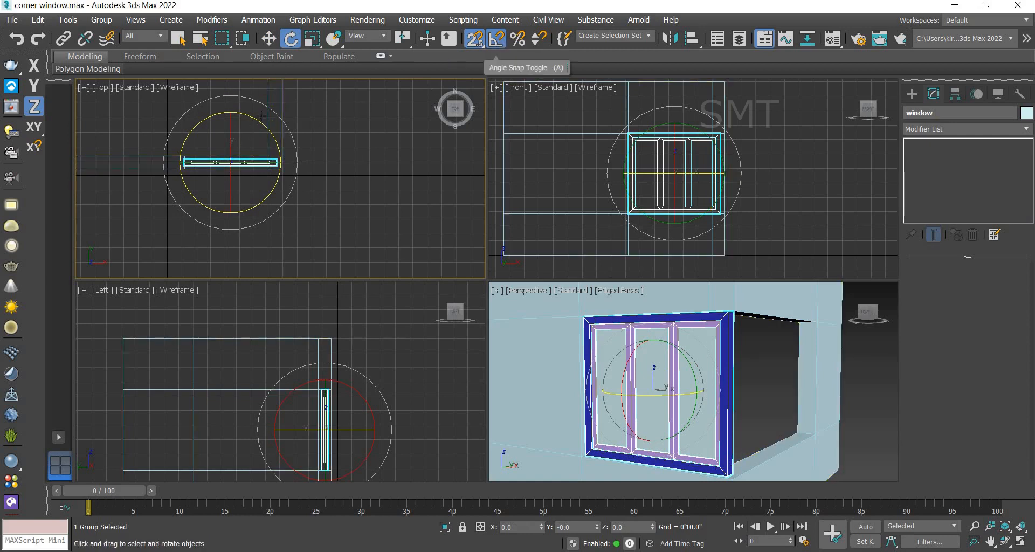
mouse_move(250, 111)
left_mouse_down("shift")
mouse_move(224, 97)
mouse_move(220, 77)
left_mouse_up("shift")
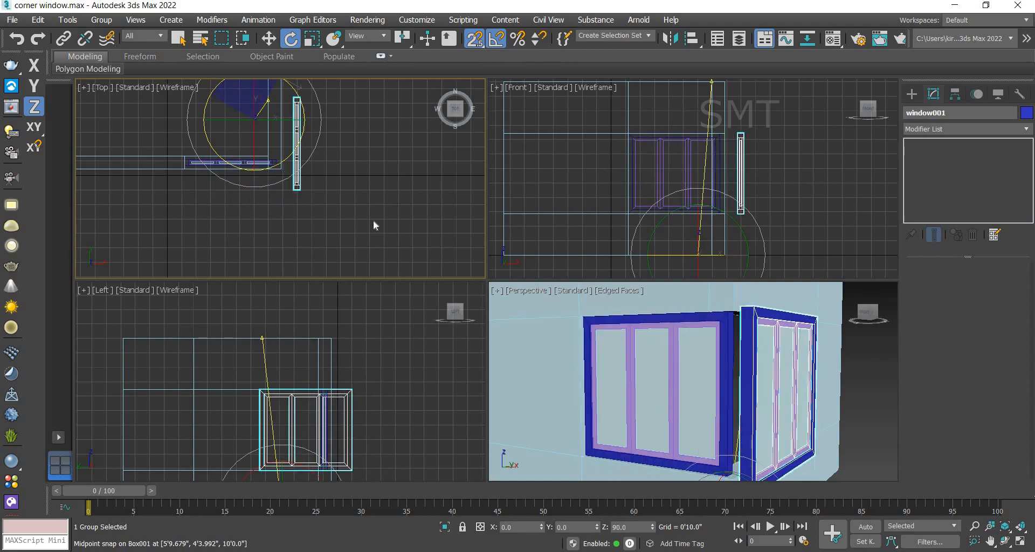
left_click_drag(376, 226, 376, 225, "shift")
key("Return")
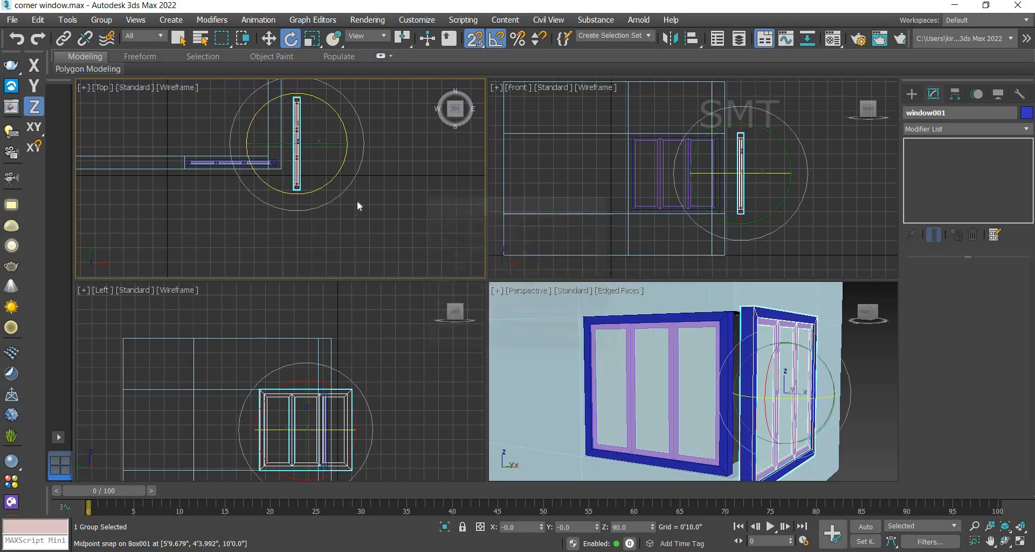
Step: Move the rotated window copy in the top view to snap into the other wall's opening at the corner
middle_click_drag(364, 217, 369, 264)
left_click(268, 39)
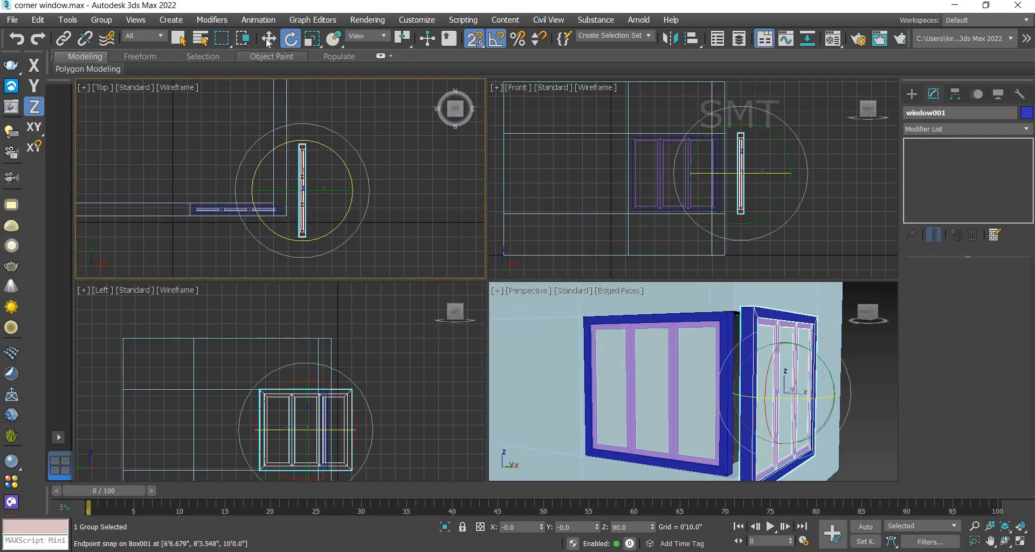
scroll(308, 255, "up", 5)
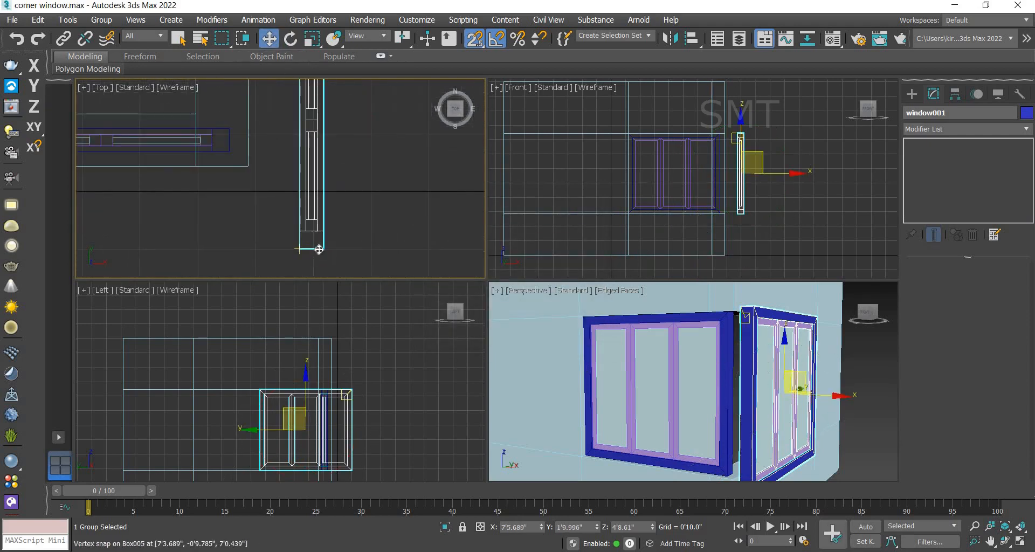
left_click_drag(323, 248, 247, 143)
scroll(247, 143, "up", 3)
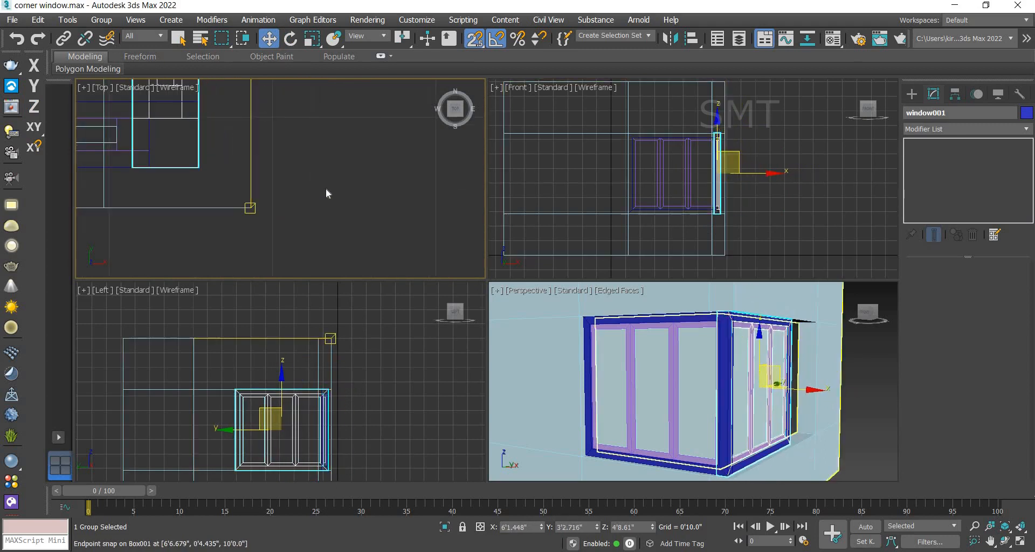
scroll(326, 189, "down", 2)
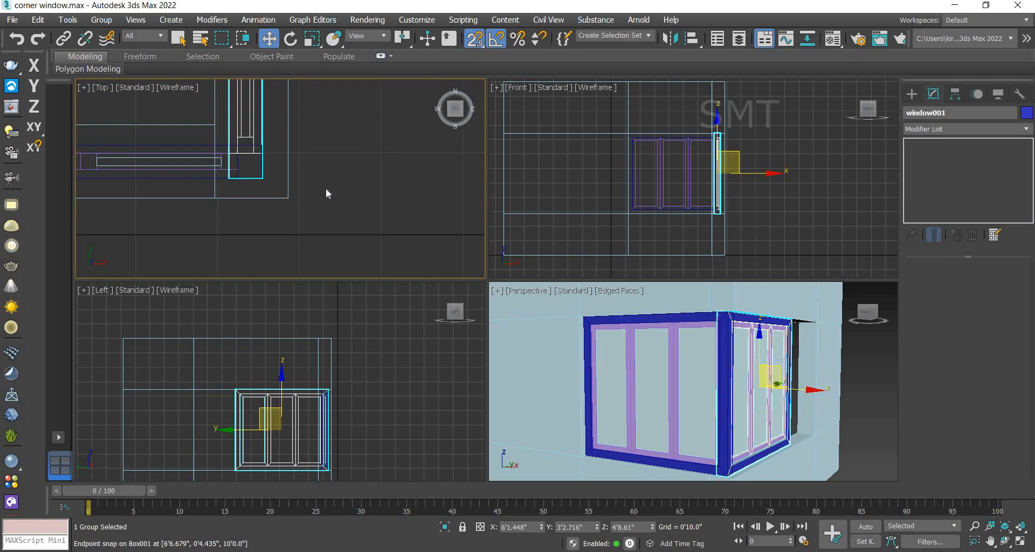
scroll(326, 189, "down", 2)
middle_click_drag(341, 186, 344, 192)
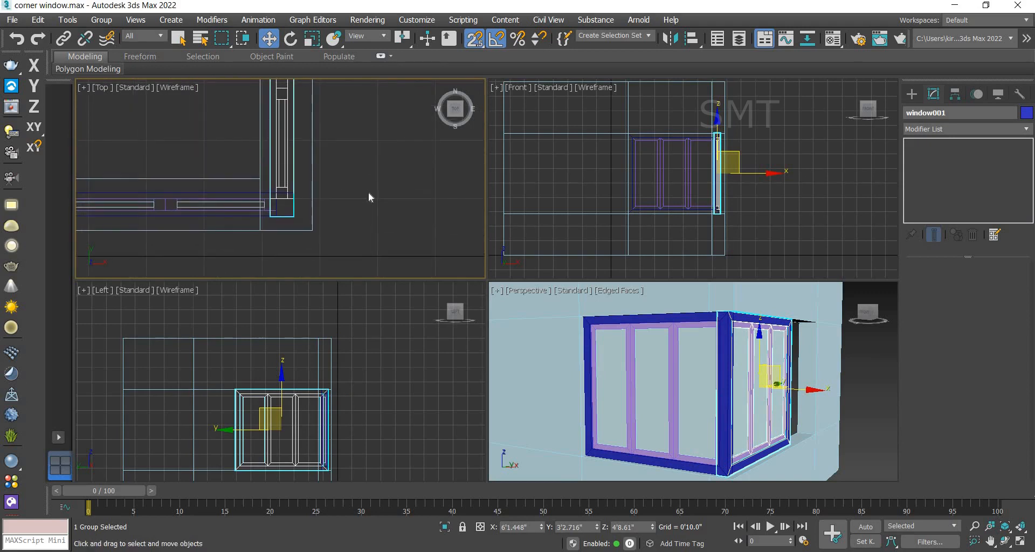
left_click(369, 193)
Step: Add an Edit Poly modifier to the copied window group and switch to vertex selection
scroll(293, 201, "up", 2)
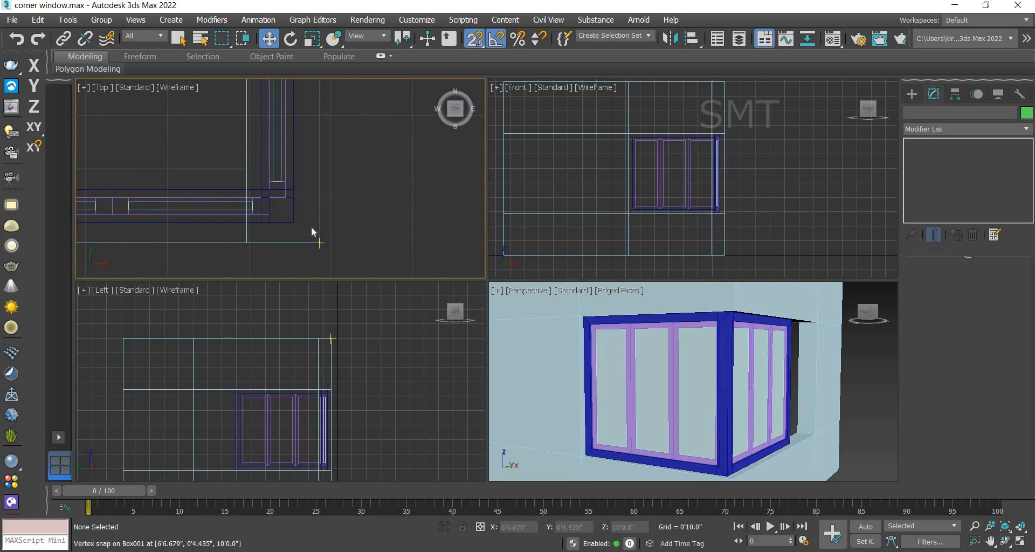
left_click(863, 377)
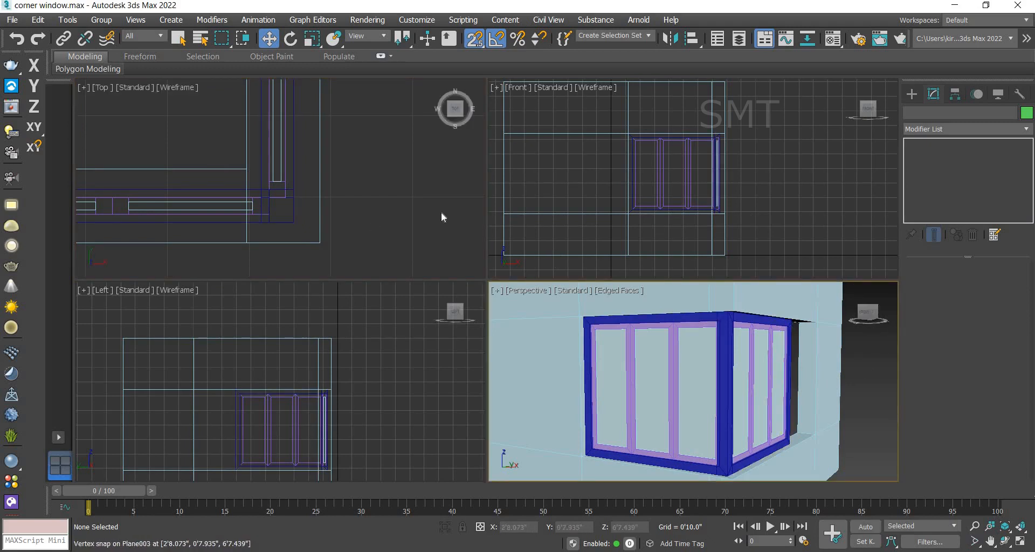
scroll(372, 167, "down", 6)
middle_click_drag(400, 139, 389, 227)
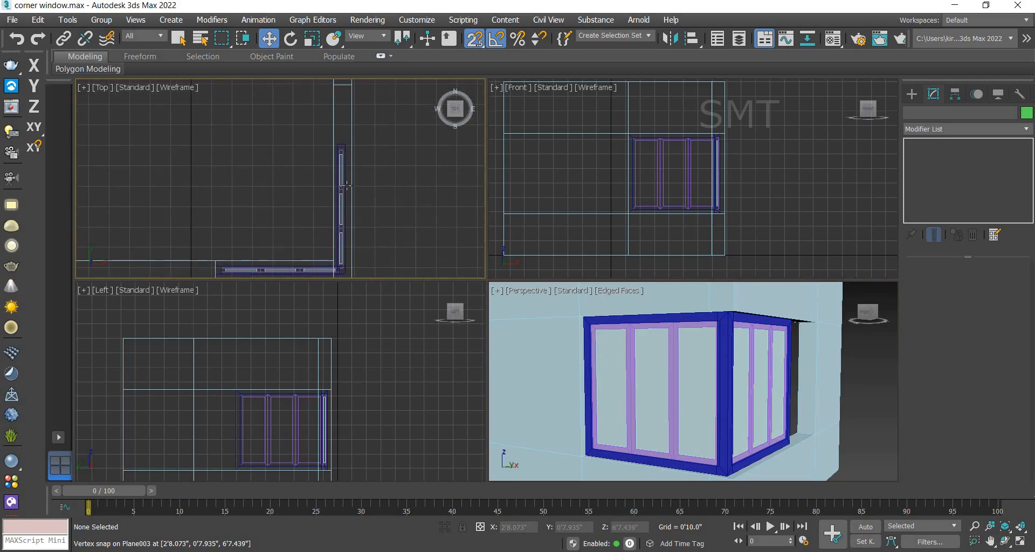
left_click(345, 183)
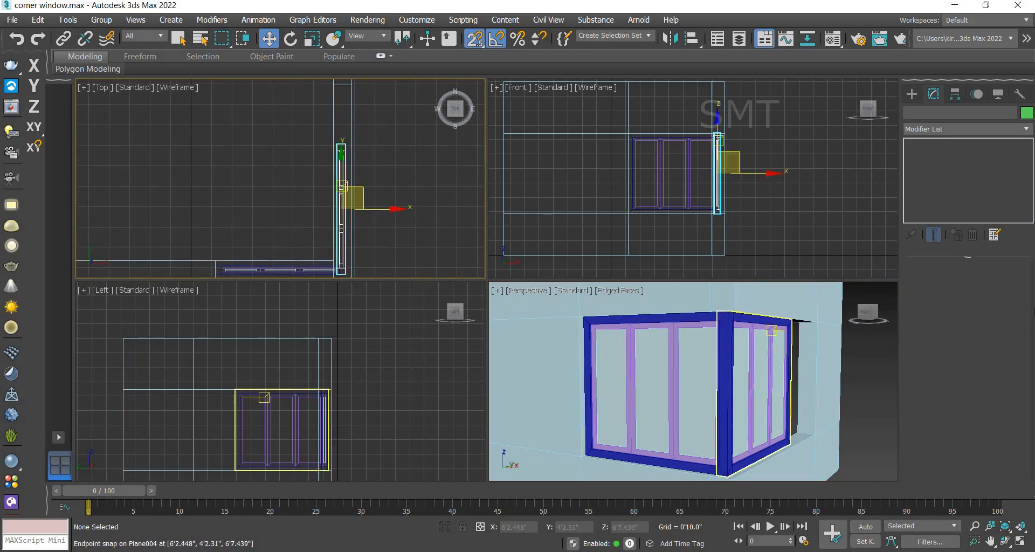
left_click(949, 130)
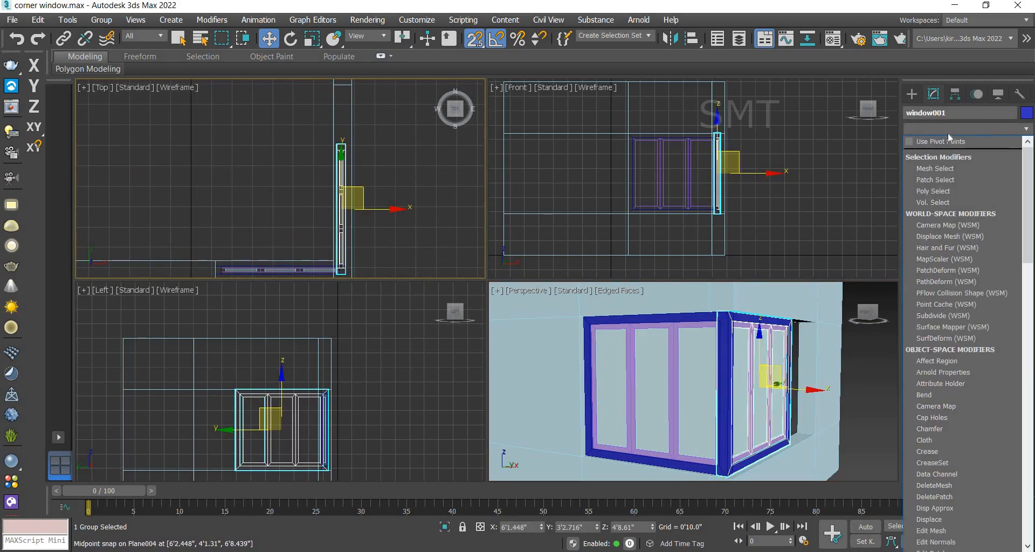
key("e")
left_click(946, 175)
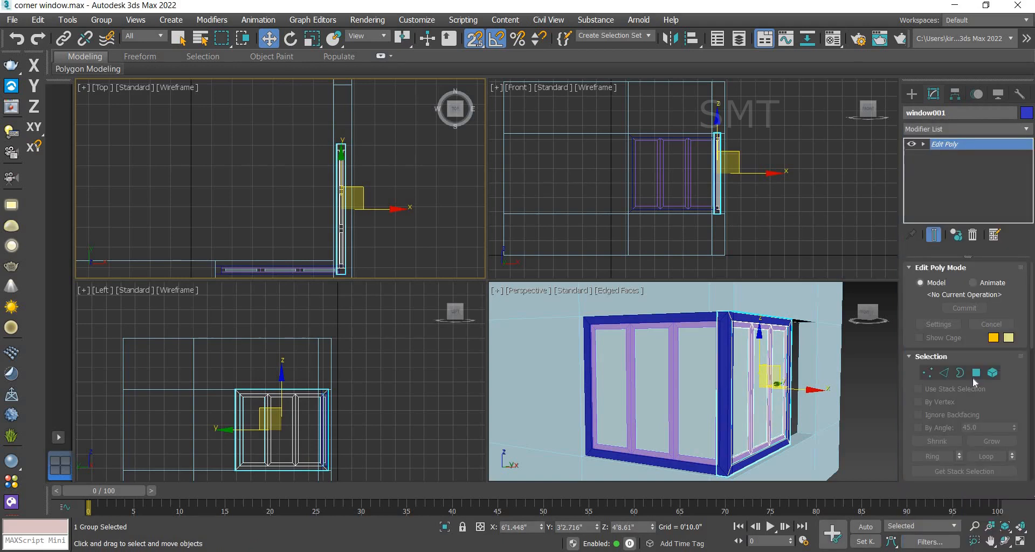
left_click(931, 376)
Step: Select the vertices at the copied frame's corner end and move them along Y to snap to the wall corner
left_click_drag(368, 119, 319, 148)
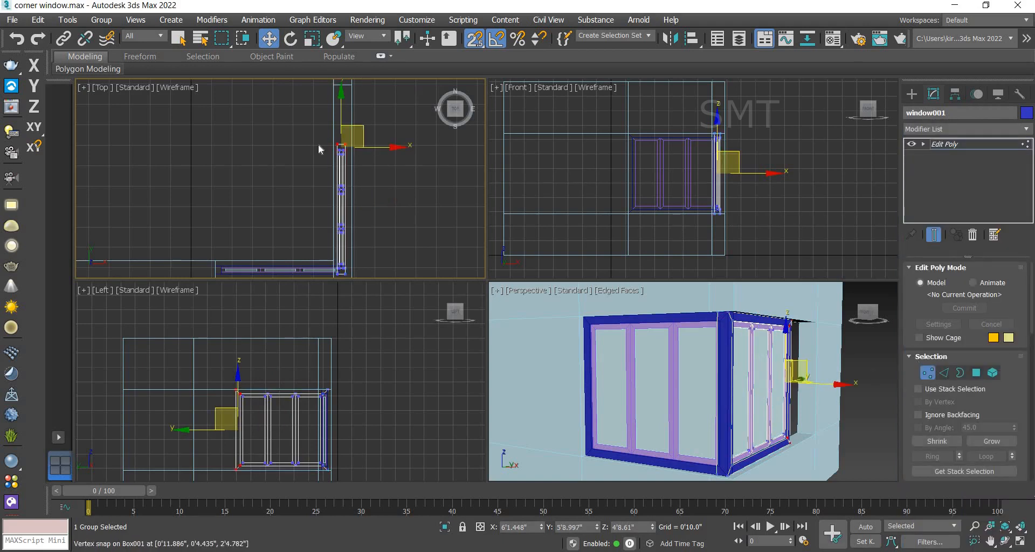
middle_click_drag(387, 160, 395, 174)
scroll(356, 164, "up", 3)
scroll(357, 166, "up", 3)
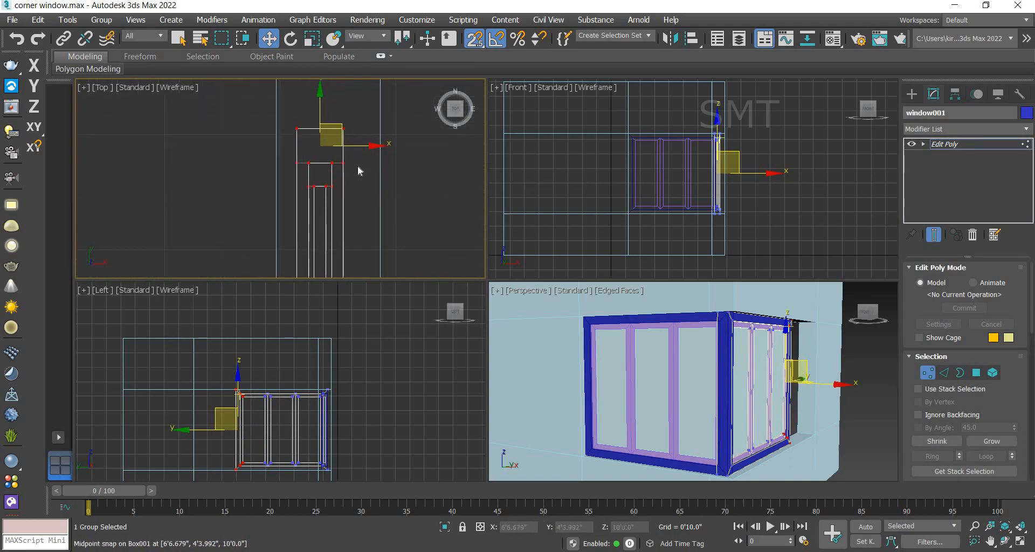
left_click(257, 108)
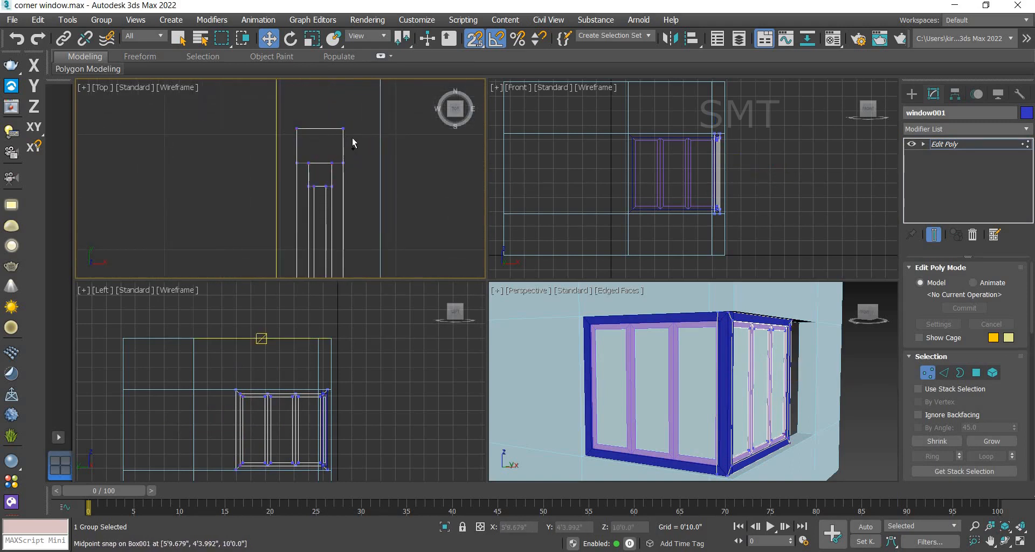
left_click_drag(277, 118, 352, 137)
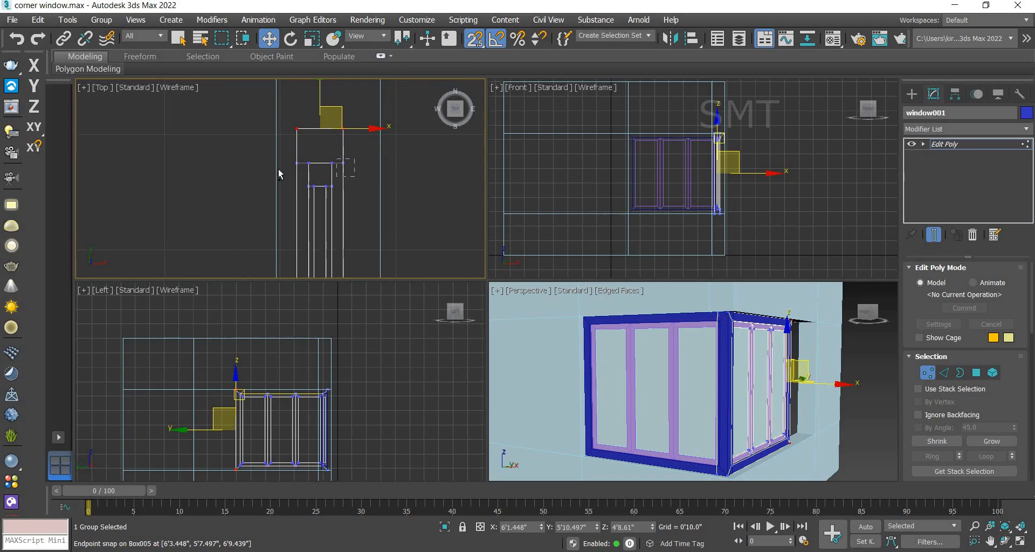
left_click_drag(283, 157, 301, 167, "ctrl")
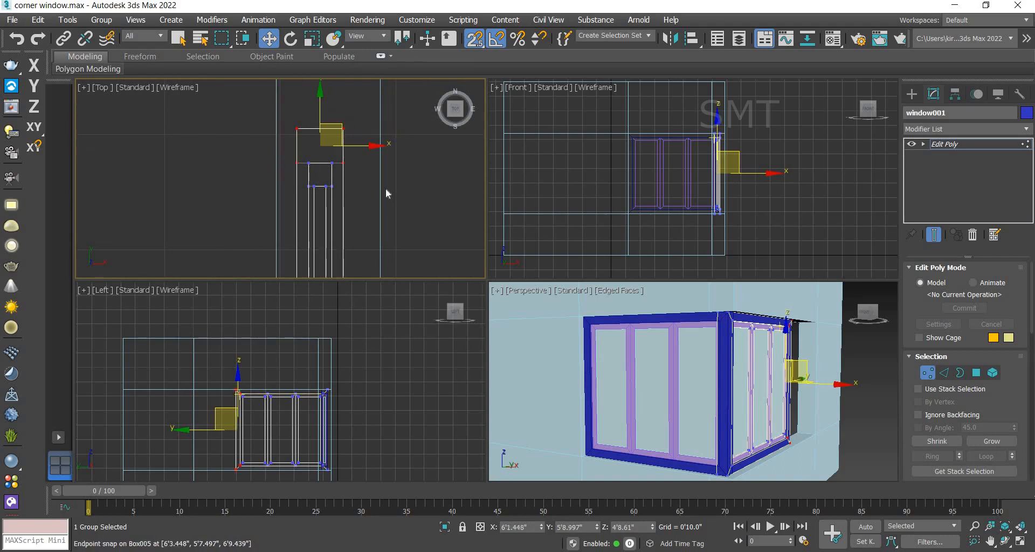
scroll(386, 187, "down", 5)
left_click(389, 205)
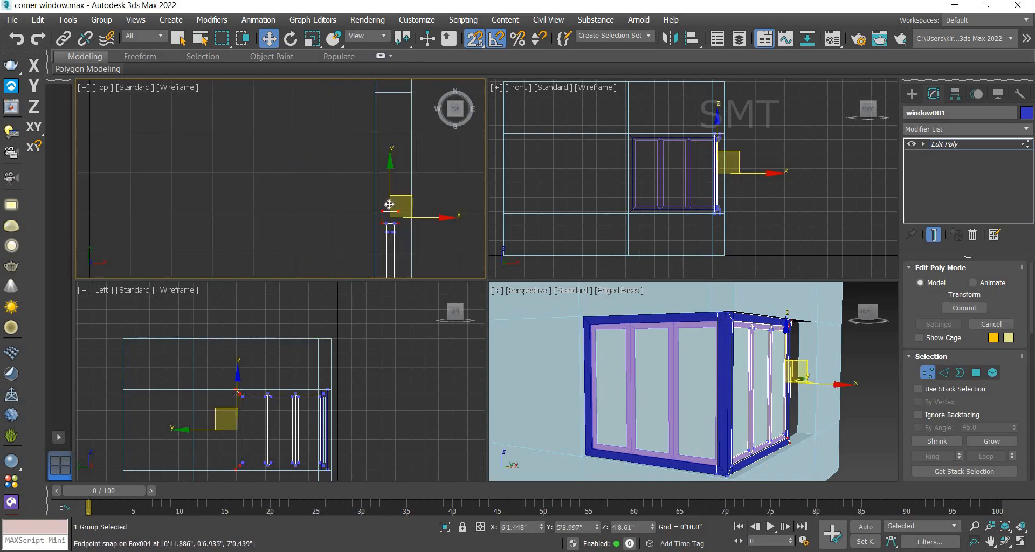
left_click(34, 146)
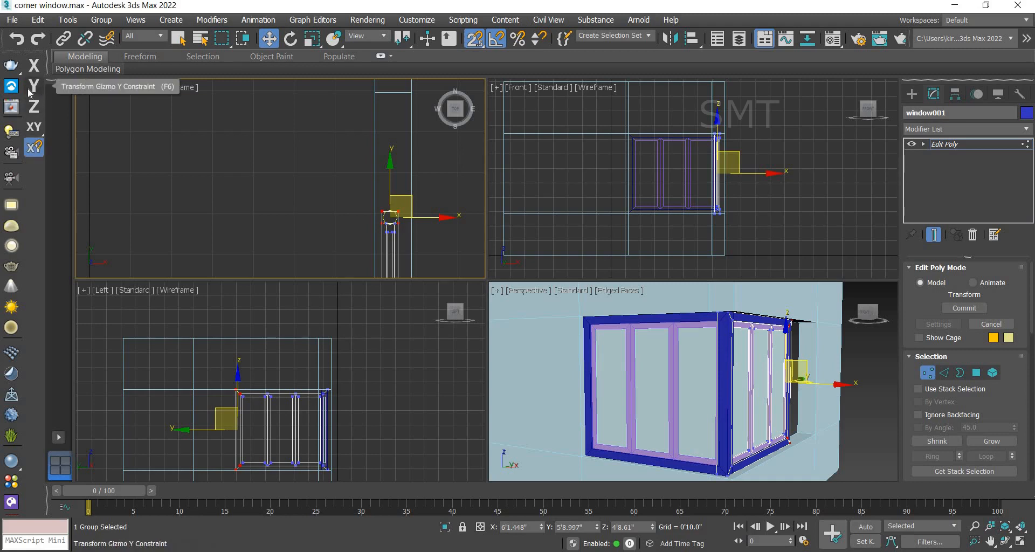
key("F6")
left_click_drag(388, 186, 390, 92)
middle_click_drag(406, 131, 393, 197)
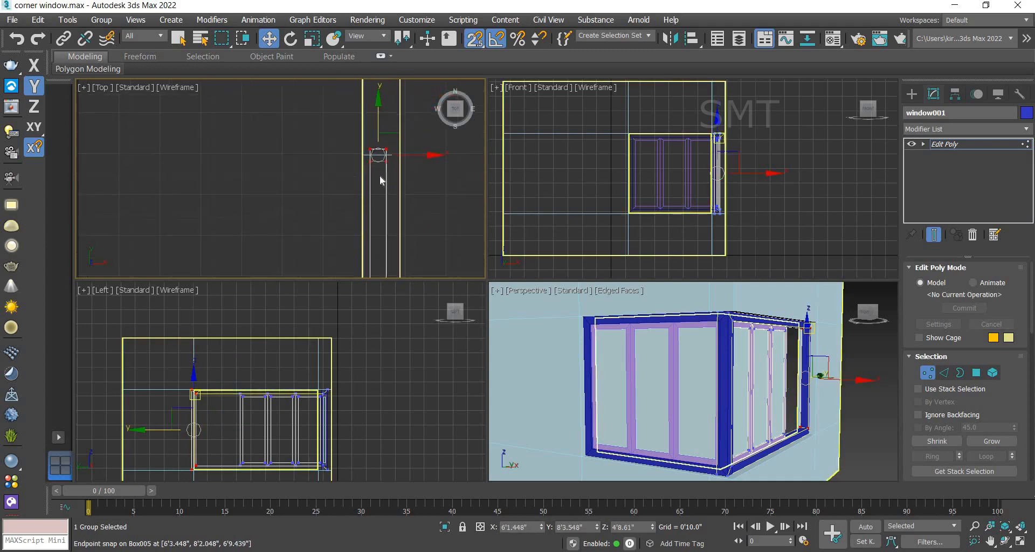
scroll(381, 178, "up", 3)
left_click_drag(359, 128, 348, 139)
scroll(301, 170, "down", 7)
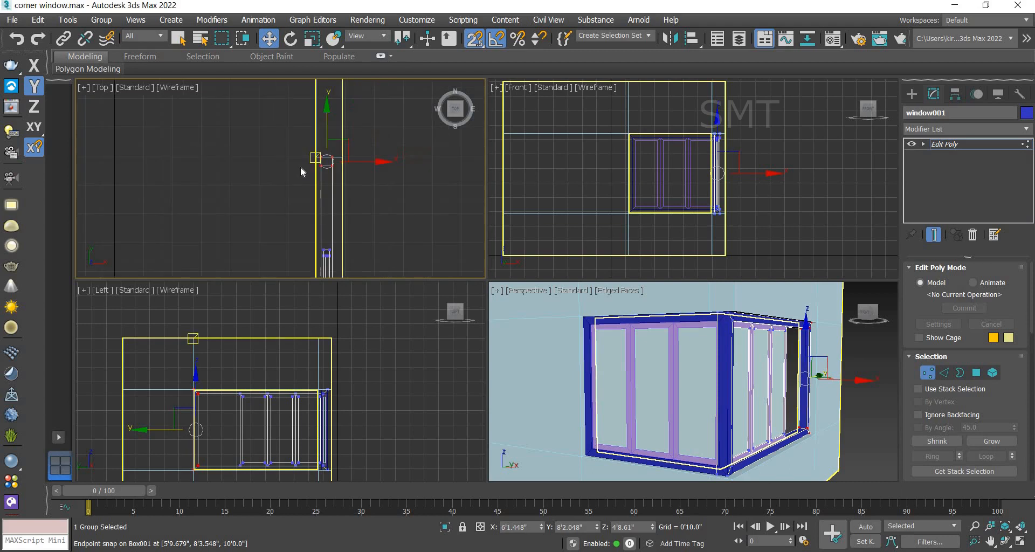
Step: Select the vertices at the far end of the copied window frame in the top view
middle_click_drag(387, 222, 355, 203)
scroll(316, 216, "up", 3)
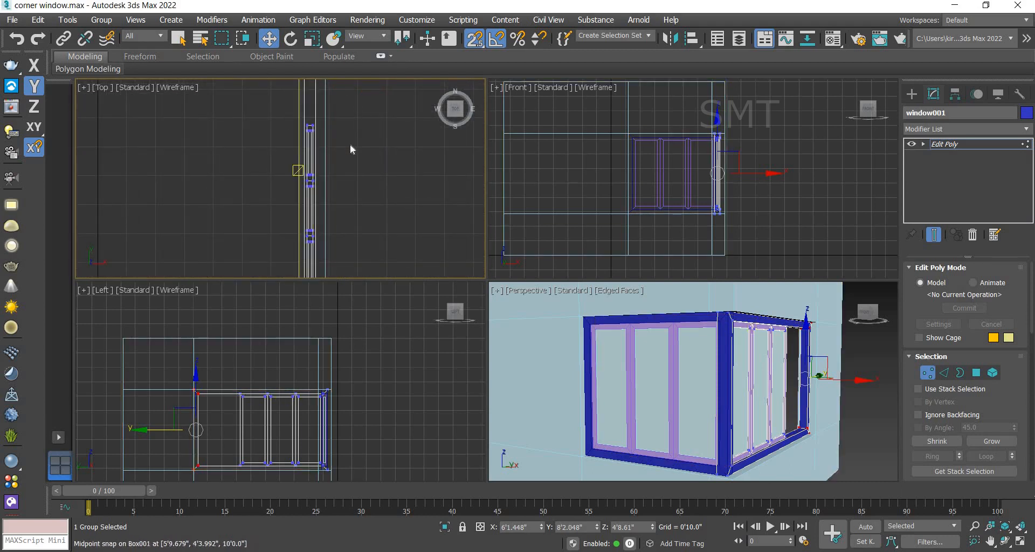
scroll(351, 144, "up", 5)
scroll(350, 151, "down", 3)
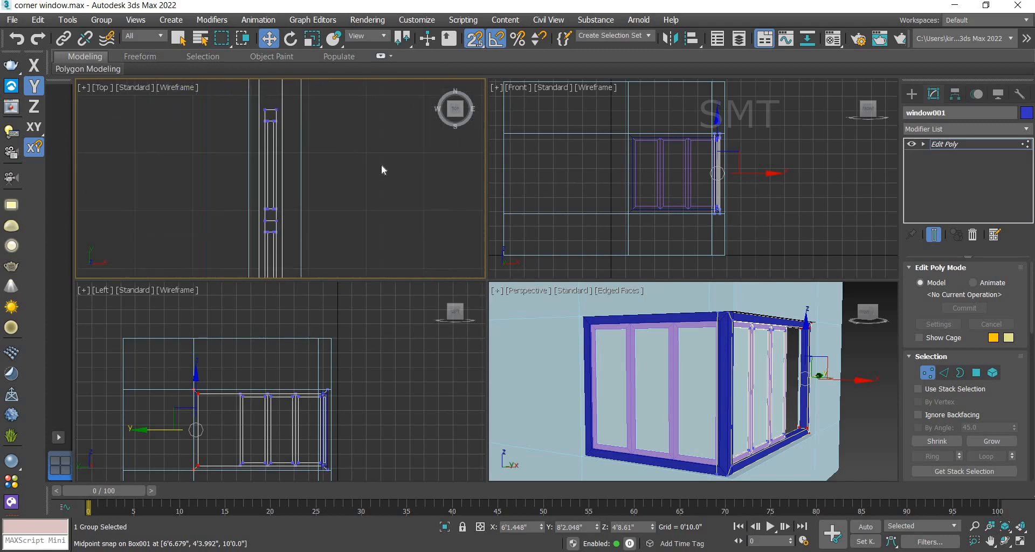
scroll(347, 154, "down", 2)
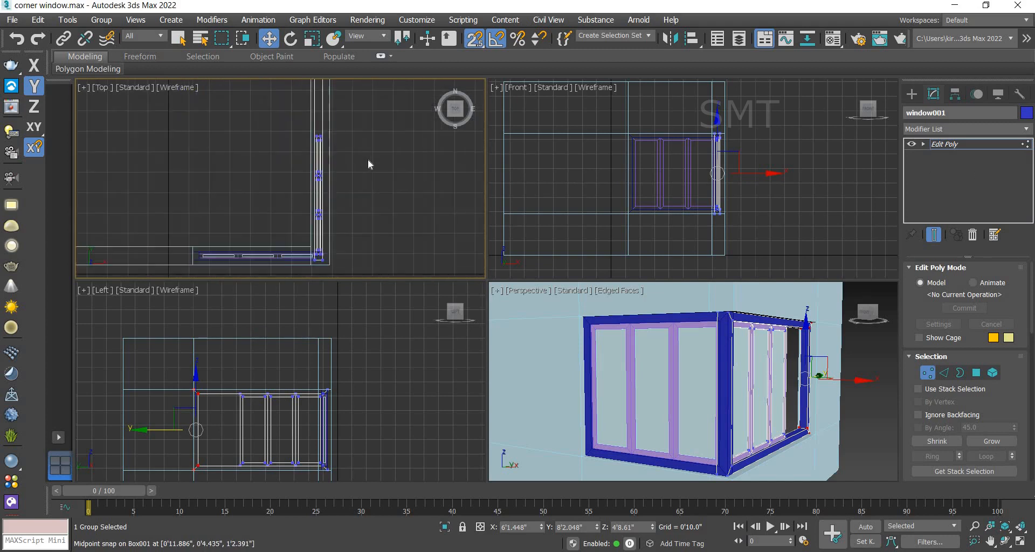
left_click_drag(292, 120, 362, 222)
middle_click_drag(370, 151, 365, 173)
left_click(375, 151)
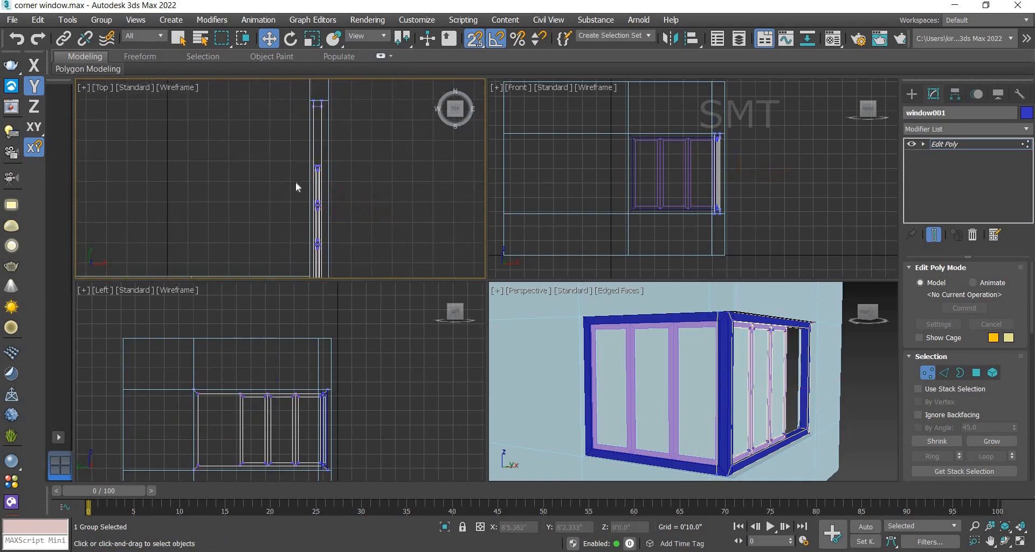
left_click_drag(358, 187, 289, 141)
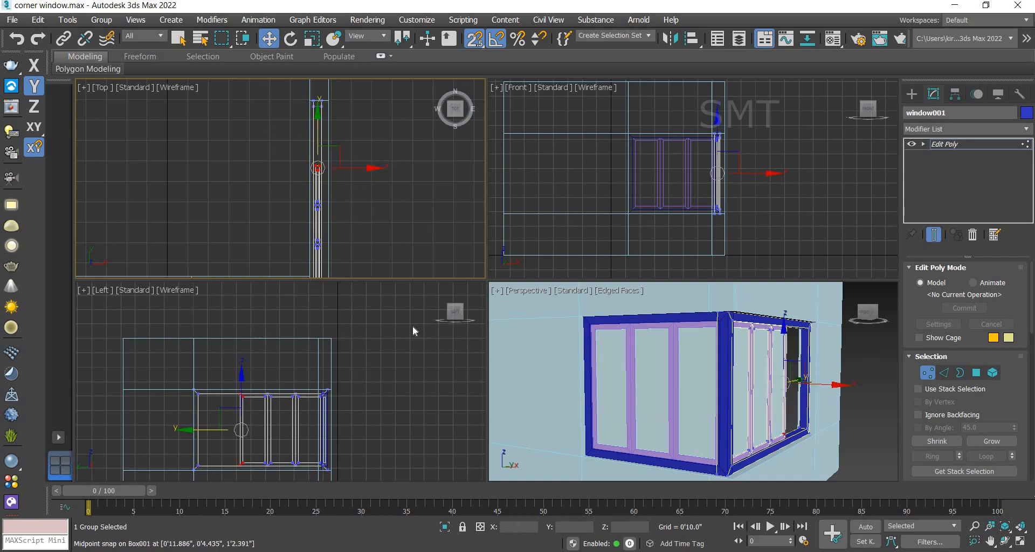
middle_click_drag(388, 362, 378, 340)
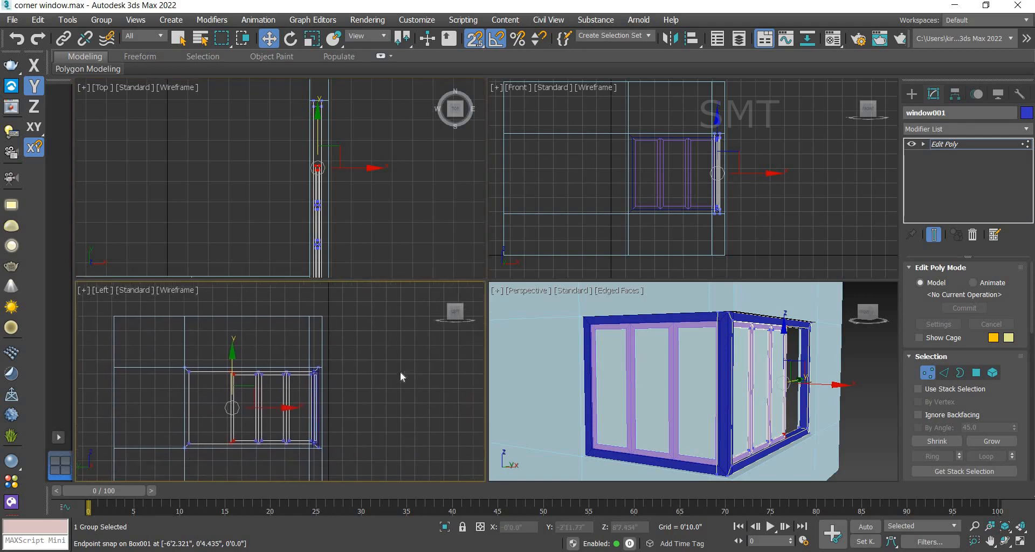
left_click(340, 443)
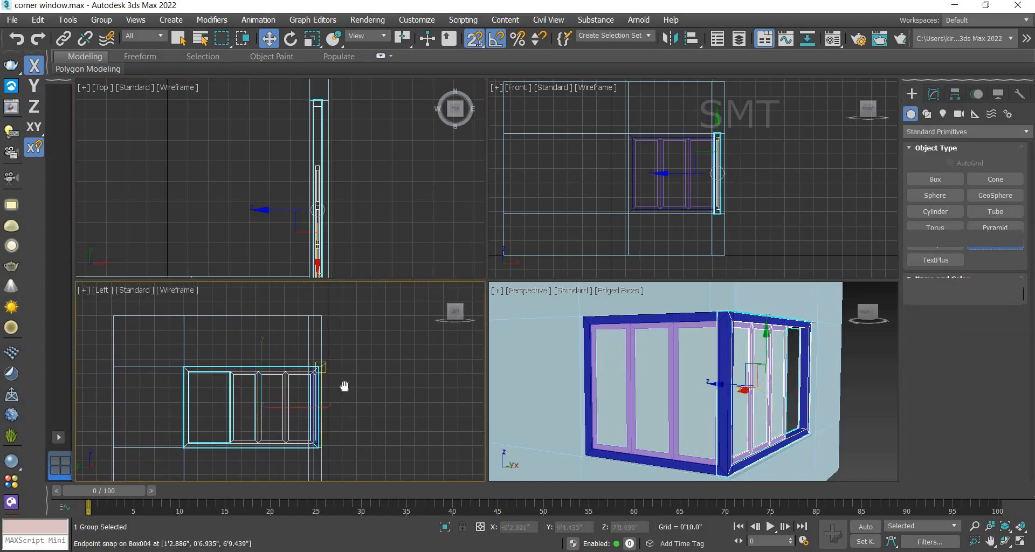
Step: Create a plane across the window opening in the left view, about 4'2" long and 7'3" wide
middle_click_drag(344, 386, 349, 340)
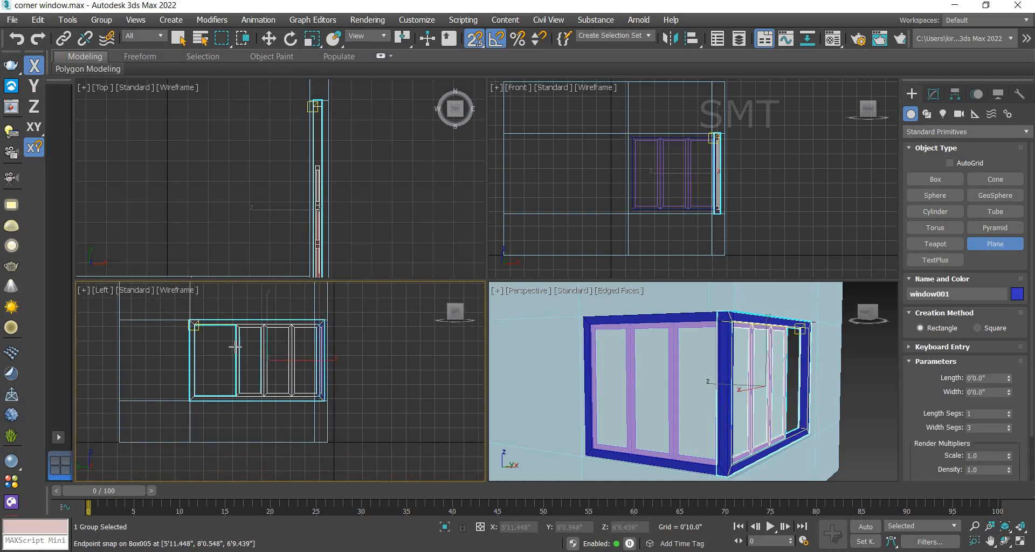
left_click_drag(194, 324, 315, 384)
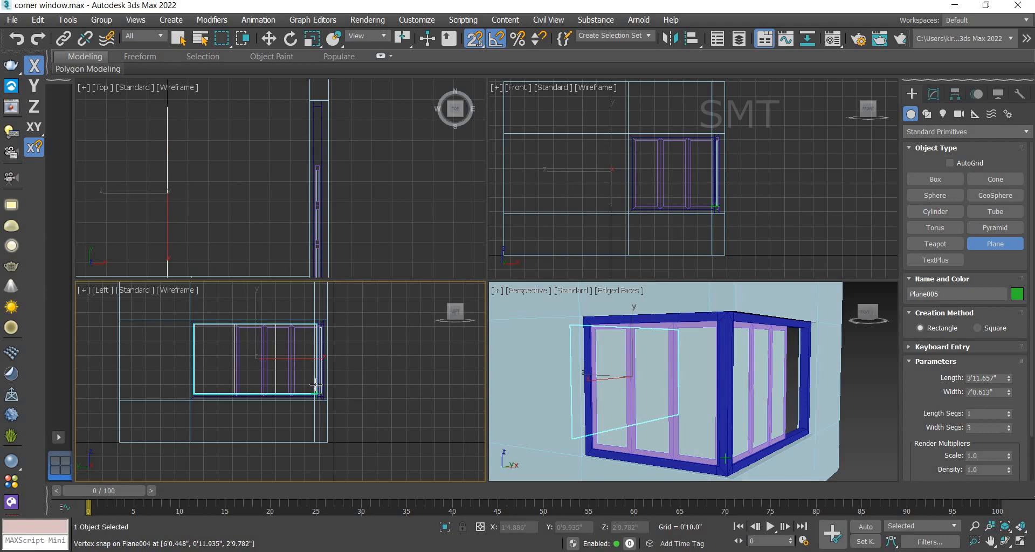
scroll(314, 391, "up", 3)
left_click_drag(314, 391, 329, 408)
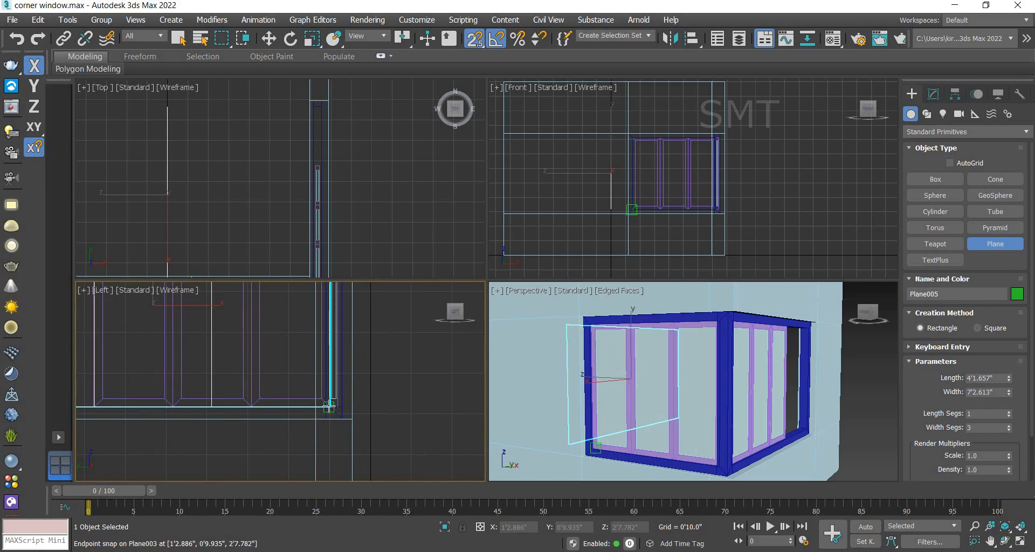
scroll(384, 399, "down", 3)
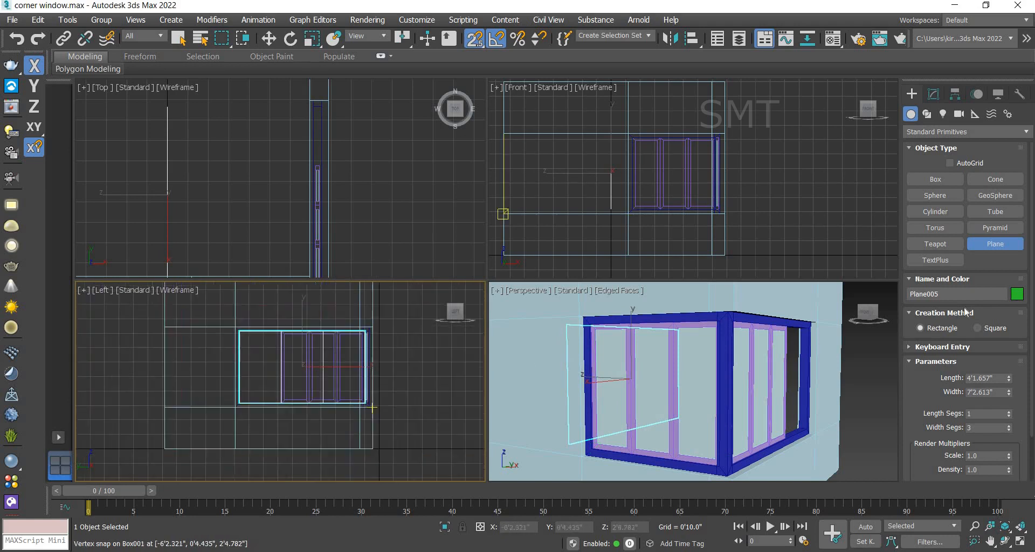
left_click(934, 96)
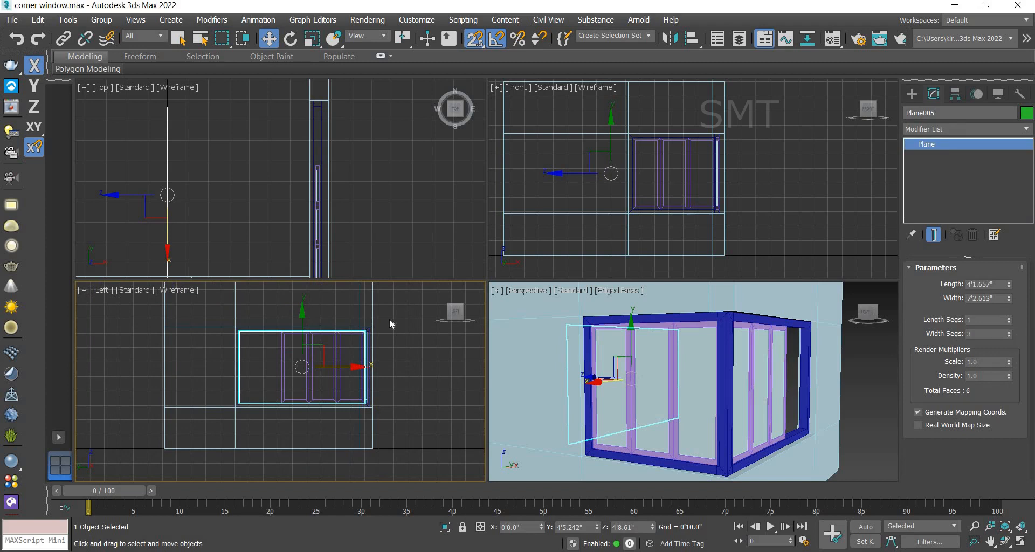
scroll(332, 389, "up", 2)
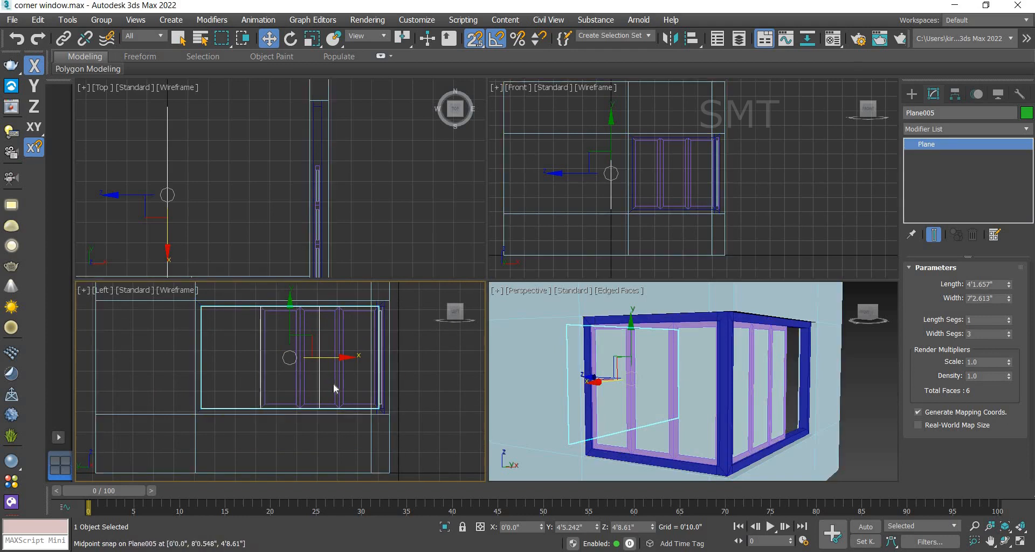
left_click(1009, 332)
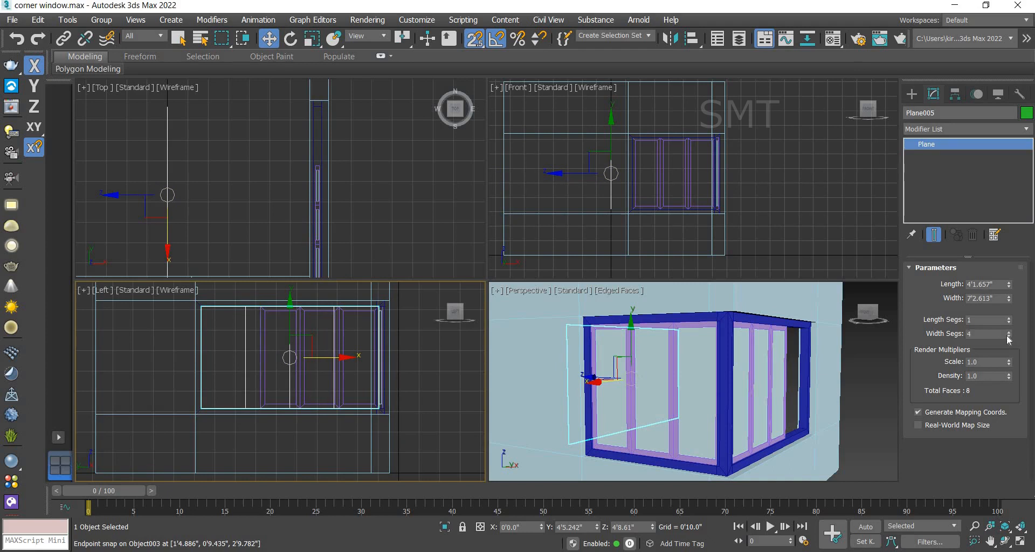
left_click(1008, 337)
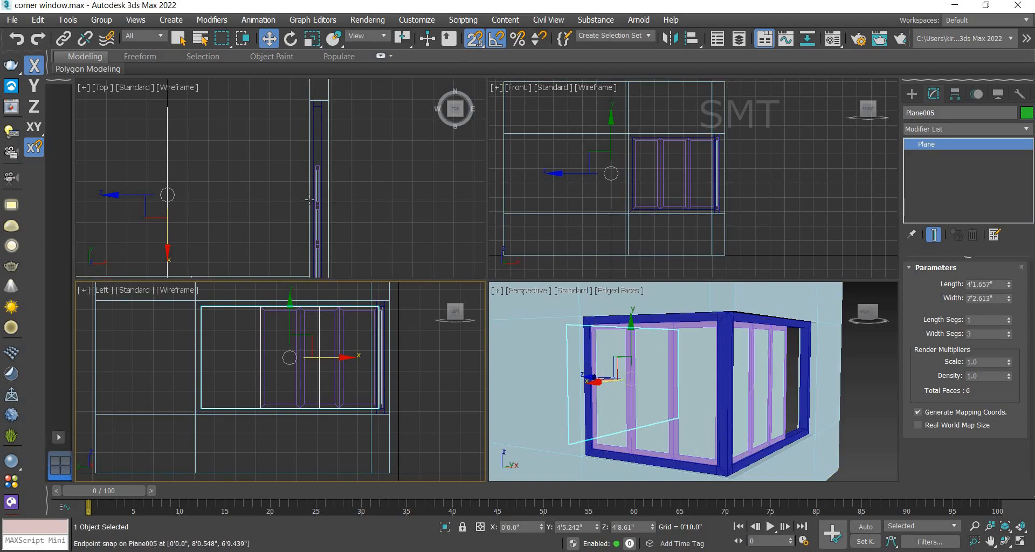
Step: Stretch the copied window frame by moving its end vertices along X to snap to the plane's edge
middle_click_drag(201, 144, 198, 133)
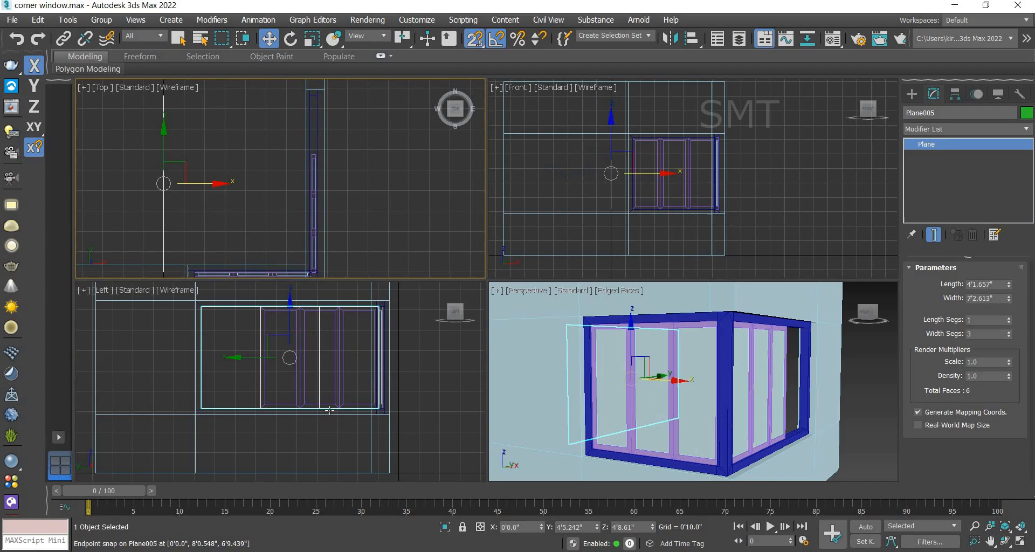
left_click(299, 367)
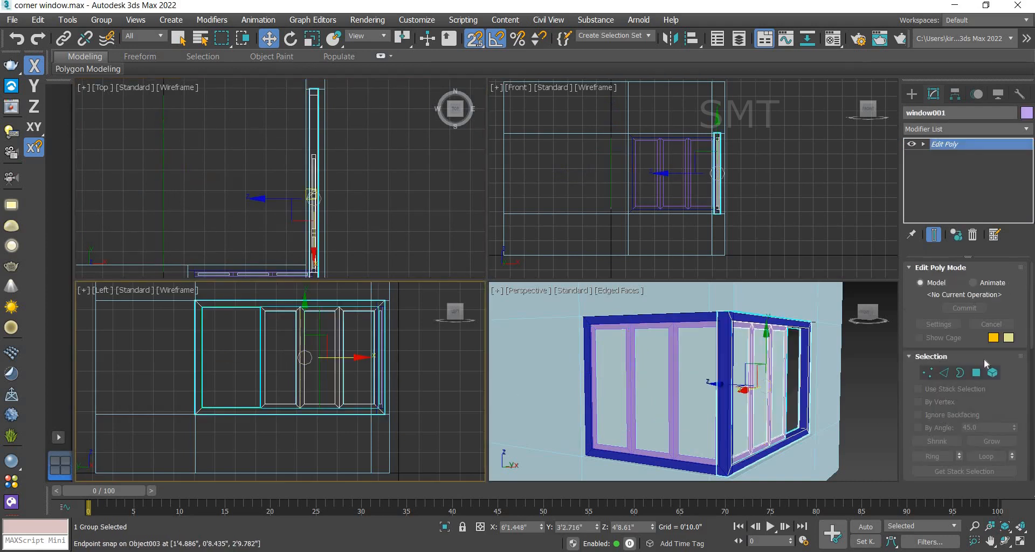
left_click(929, 373)
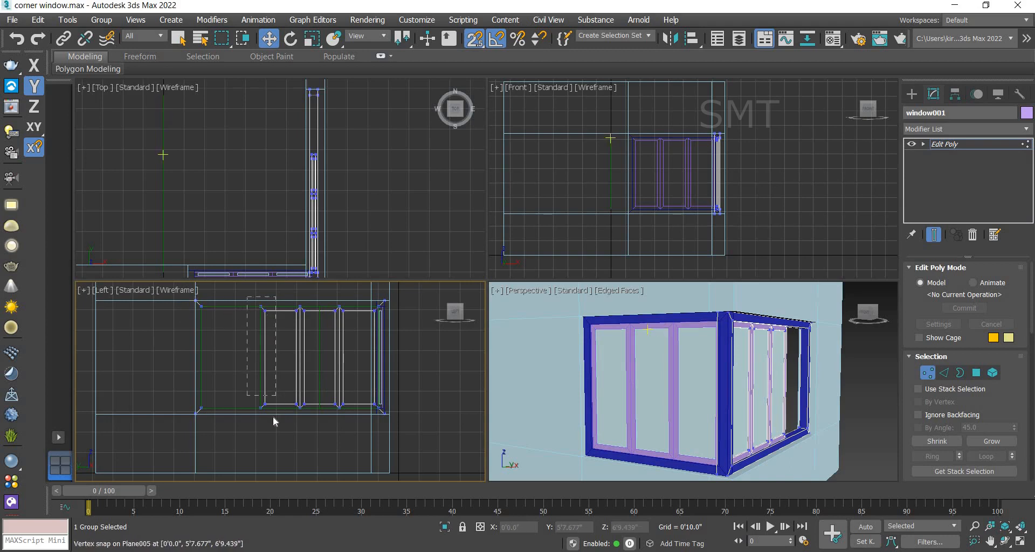
left_click_drag(272, 415, 244, 401)
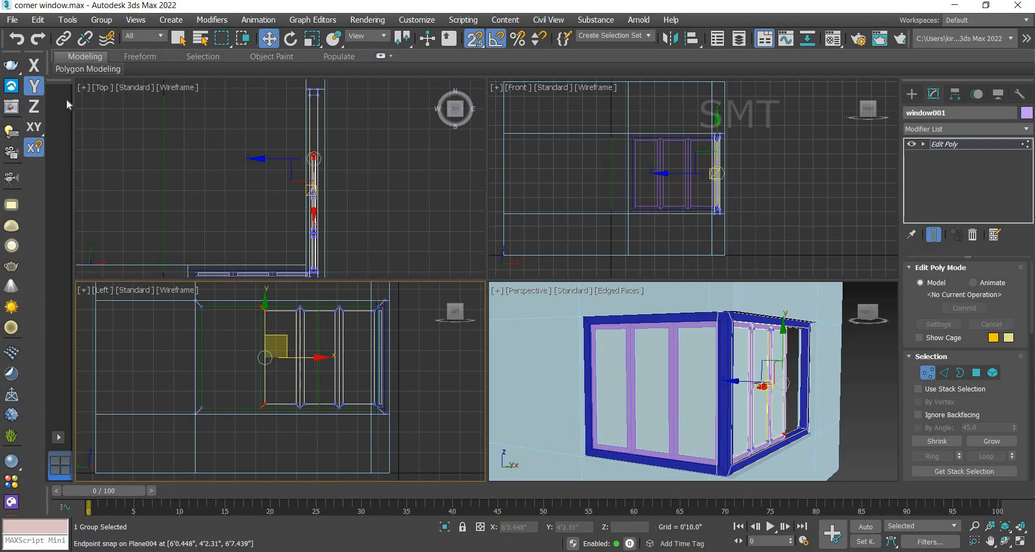
left_click(36, 68)
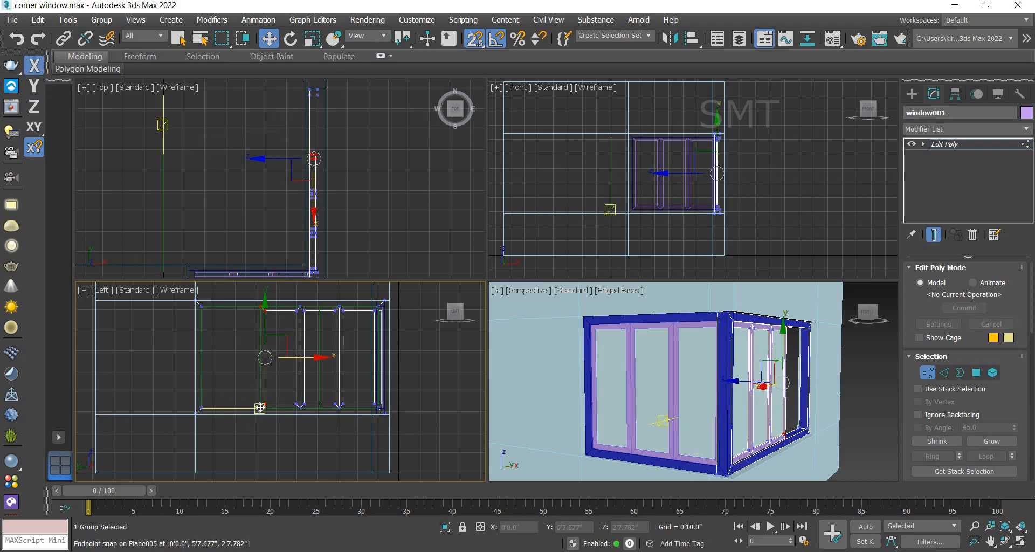
left_click_drag(204, 405, 203, 405)
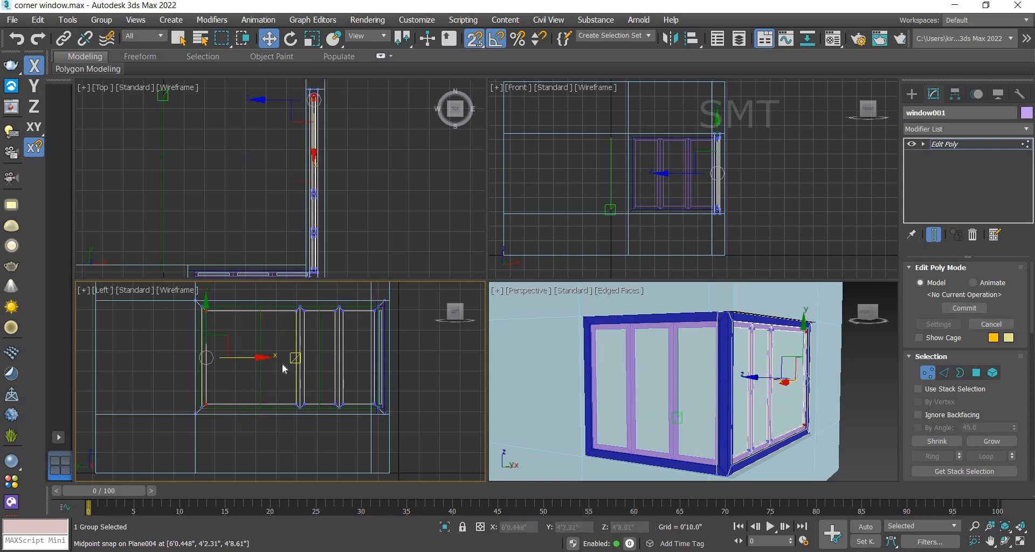
Step: Move the copied frame's mullion vertices to respace its panes, then leave vertex editing
scroll(319, 341, "up", 2)
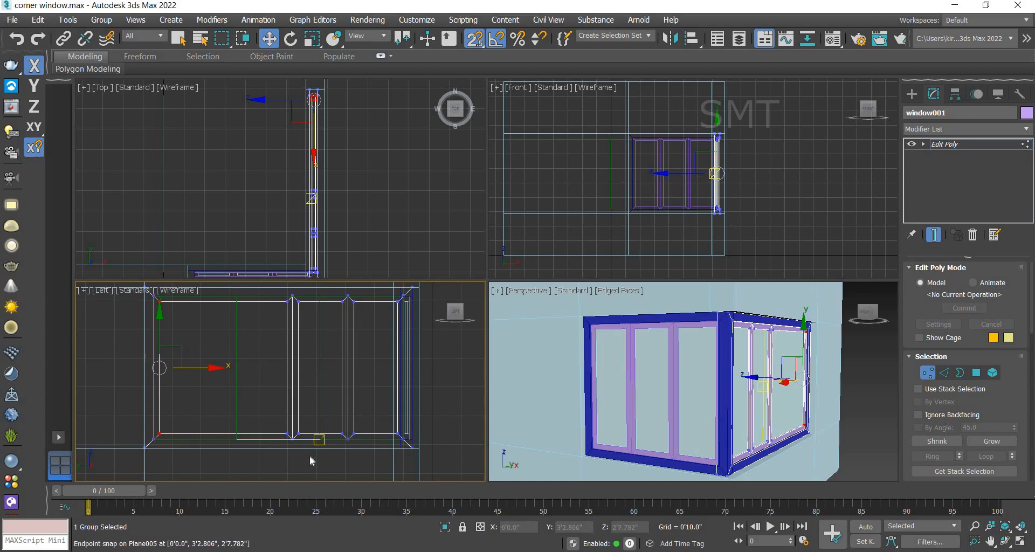
left_click_drag(273, 286, 236, 440)
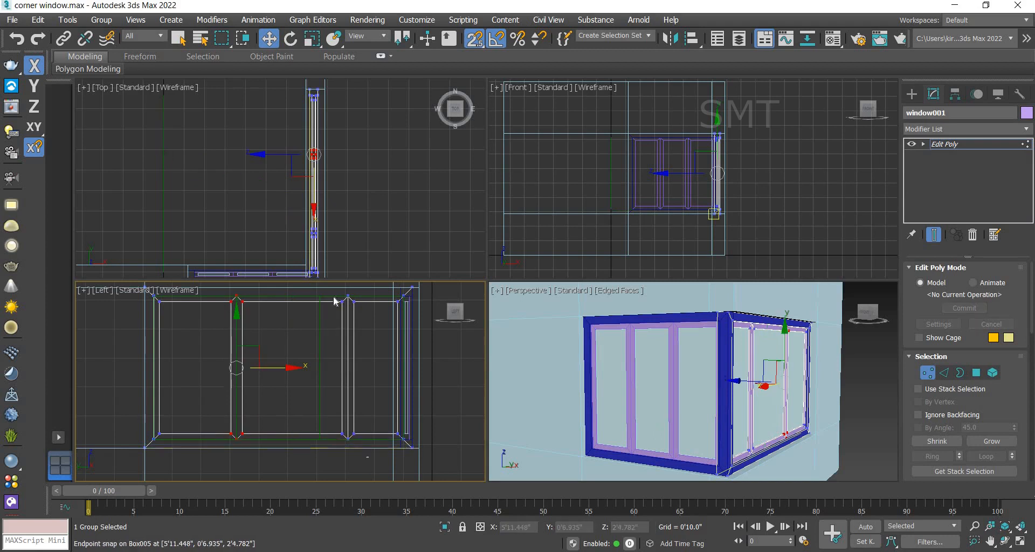
left_click_drag(365, 444, 322, 439)
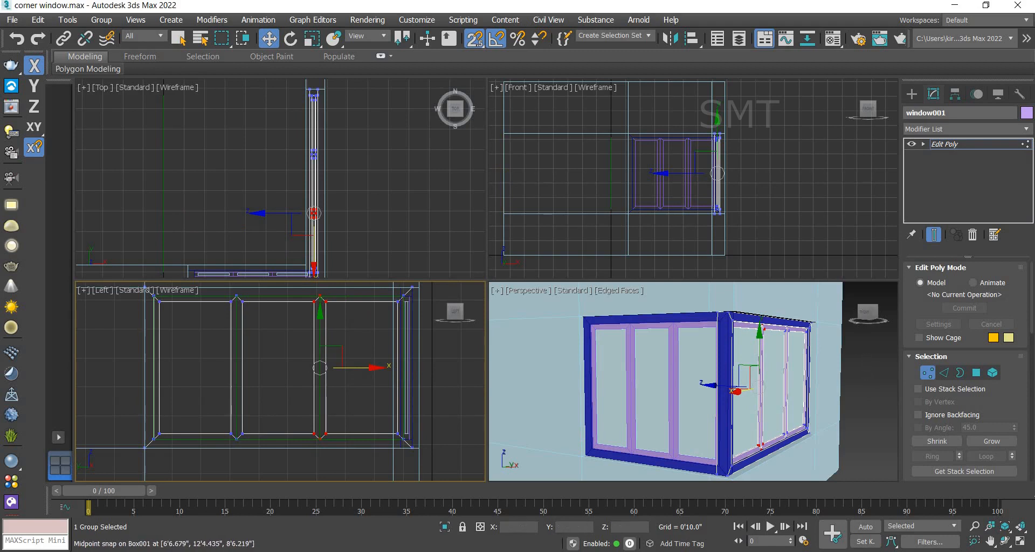
middle_click_drag(772, 385, 722, 384, "alt")
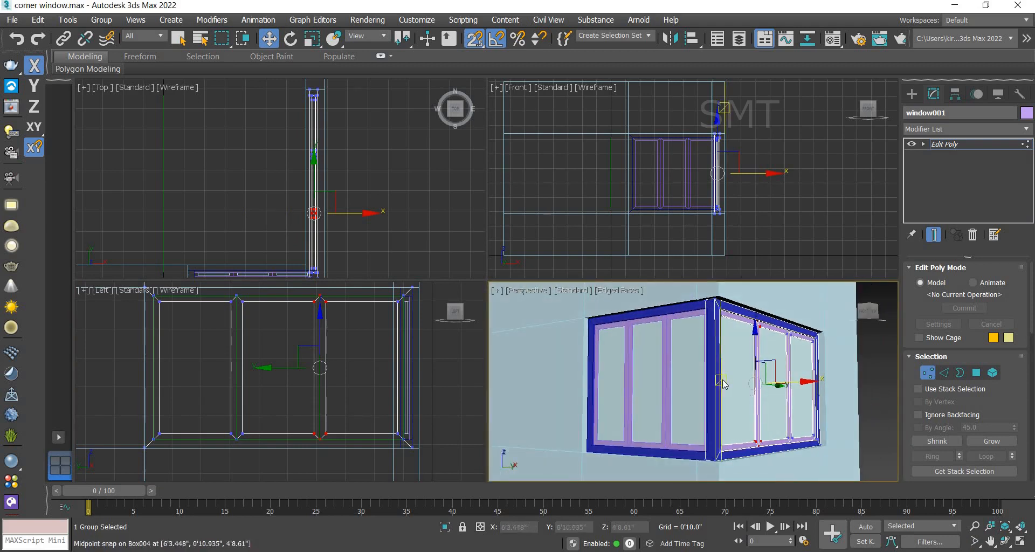
scroll(723, 385, "down", 5)
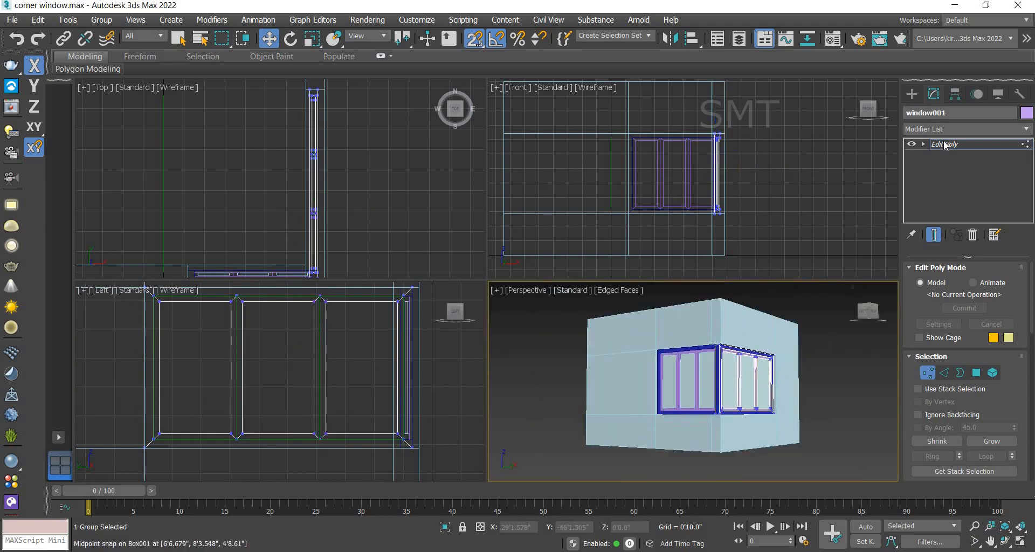
key("1")
Step: Delete the copied window group from the corner opening
left_click(840, 391)
middle_click_drag(815, 386, 761, 423)
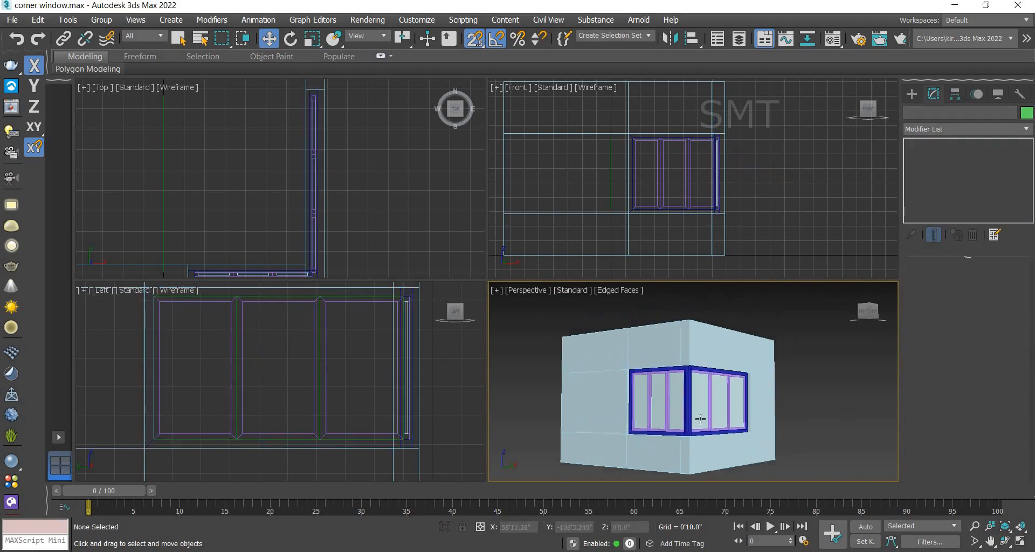
scroll(698, 420, "up", 5)
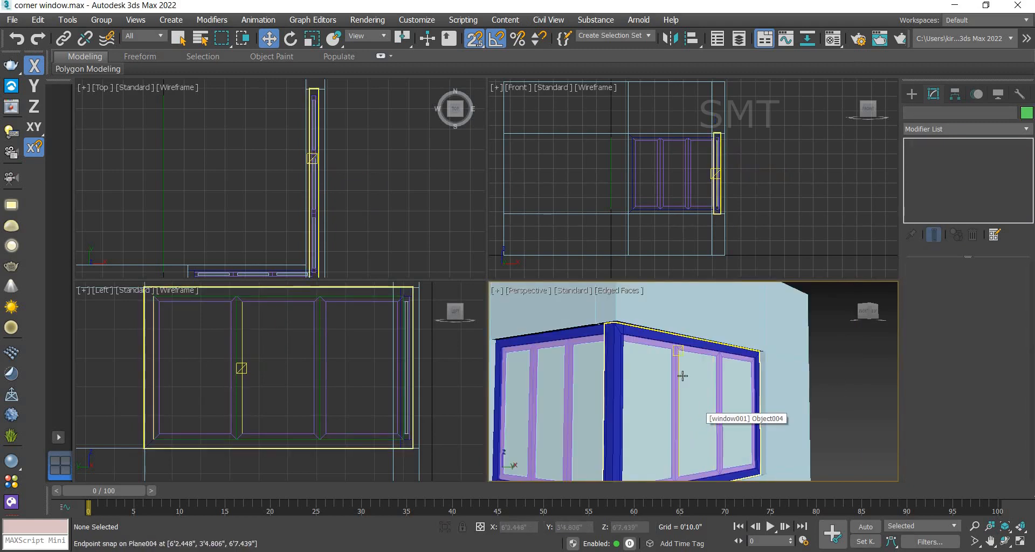
scroll(686, 363, "down", 2)
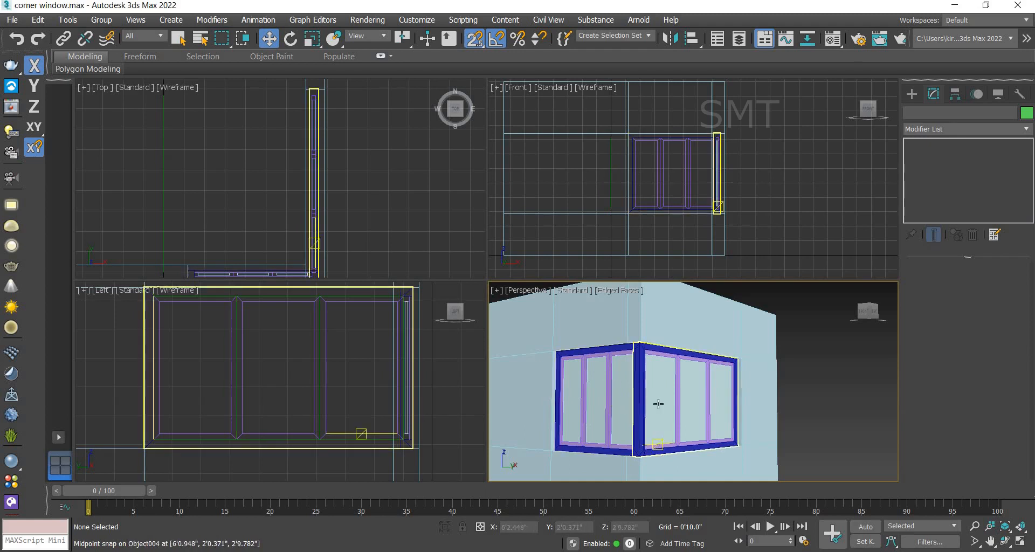
left_click(705, 400)
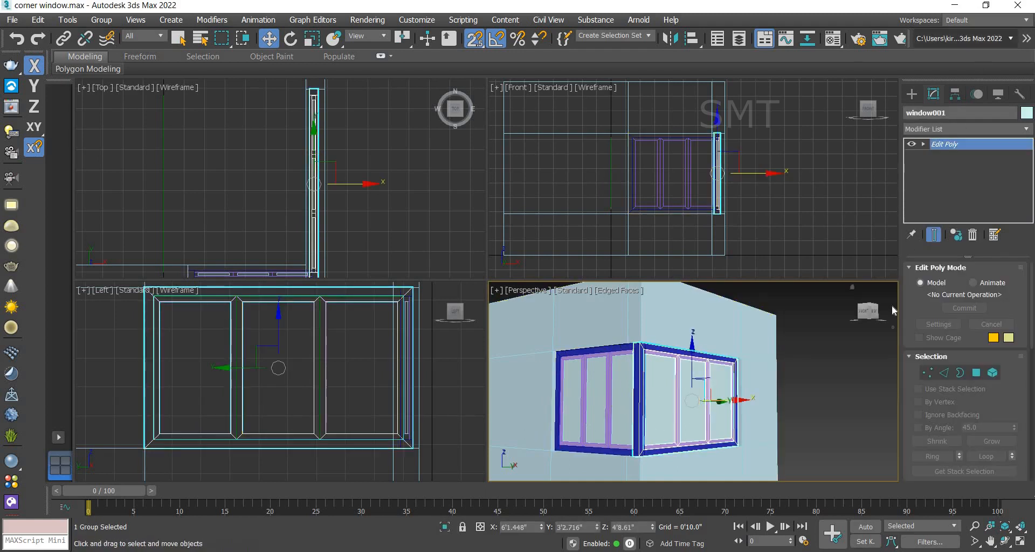
key("Delete")
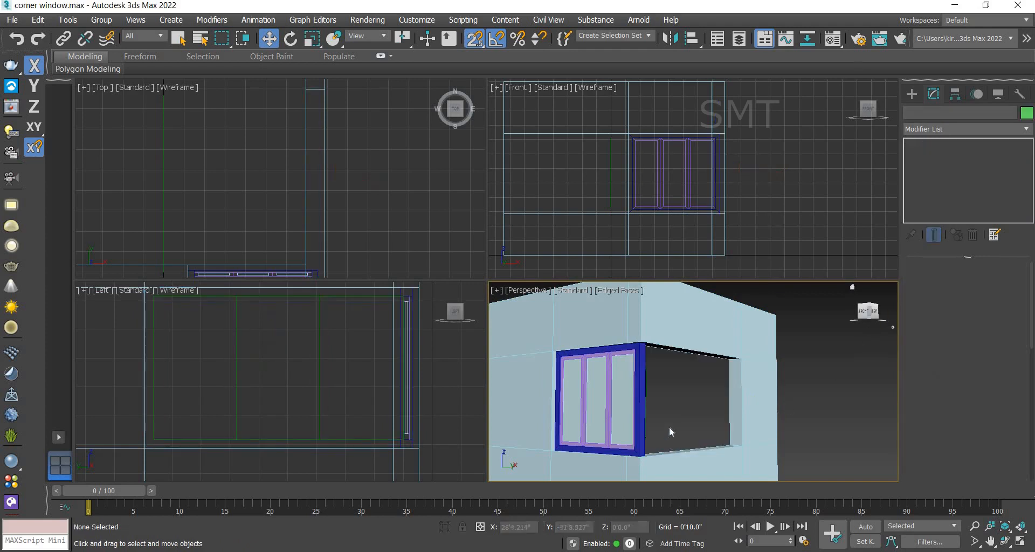
Step: Add an Edit Poly modifier to the window group and enter vertex editing
left_click(638, 388)
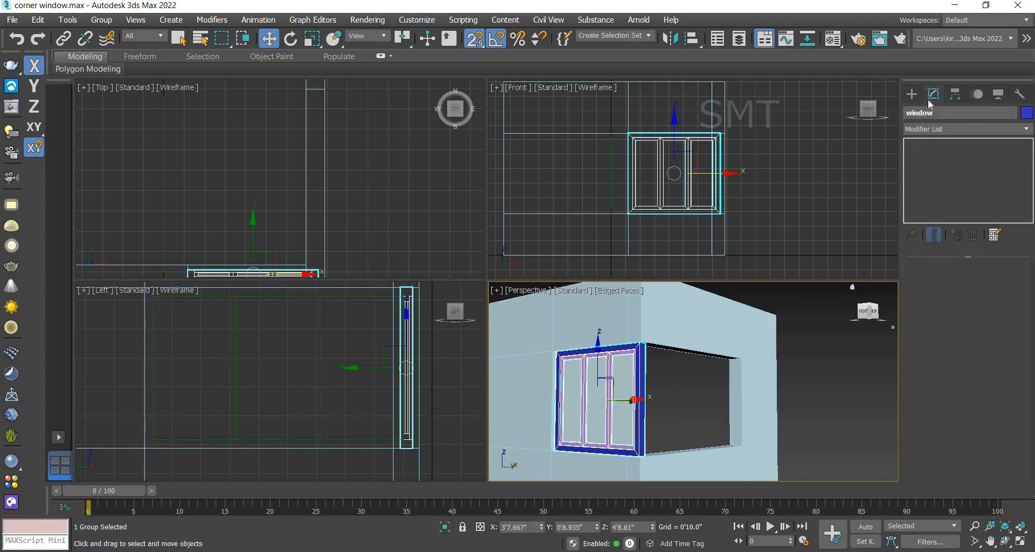
left_click(914, 95)
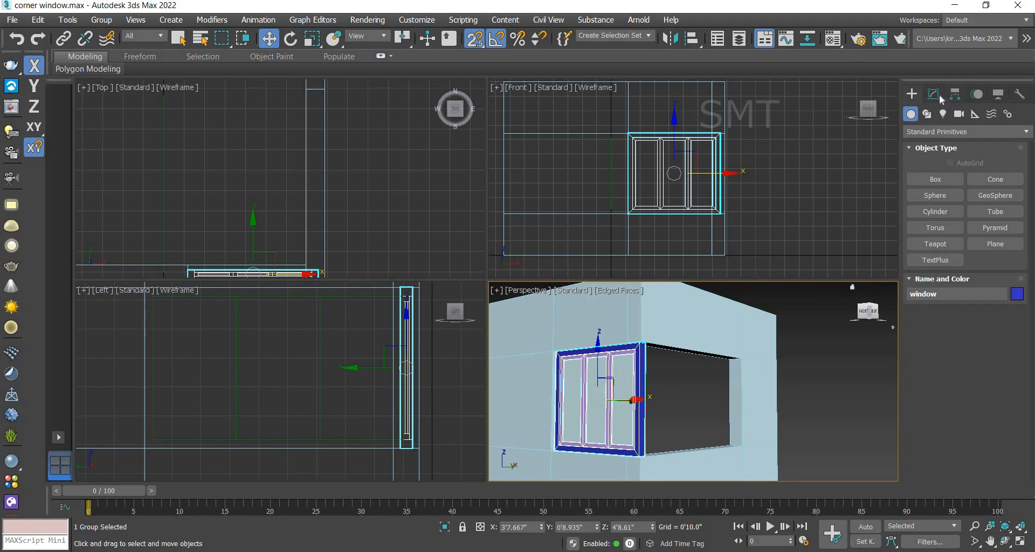
left_click(937, 96)
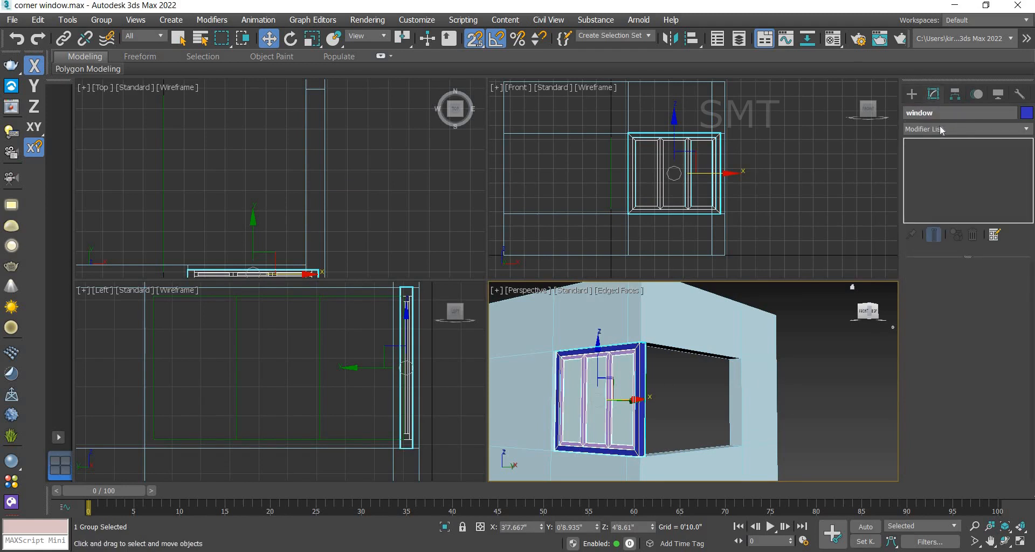
left_click(941, 130)
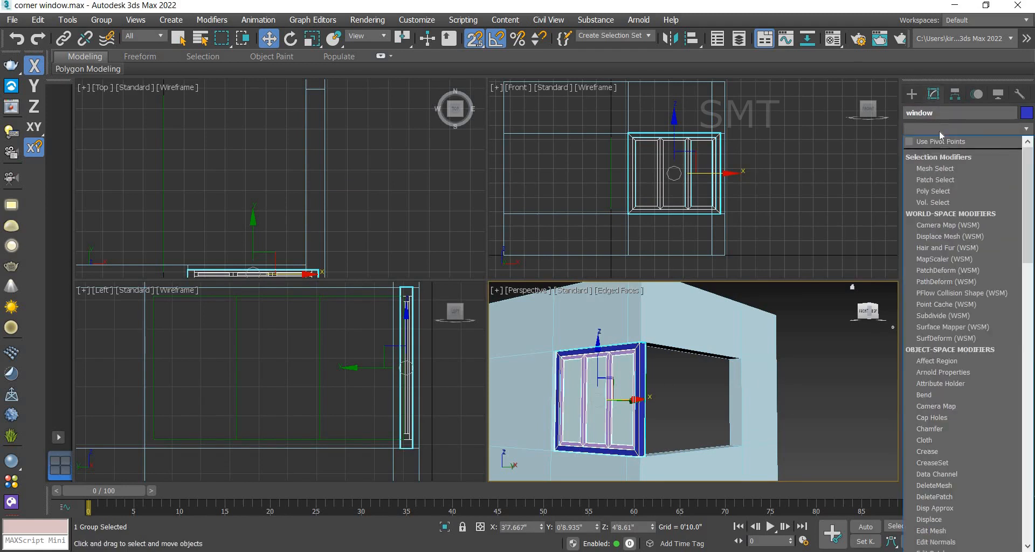
key("e")
left_click(928, 176)
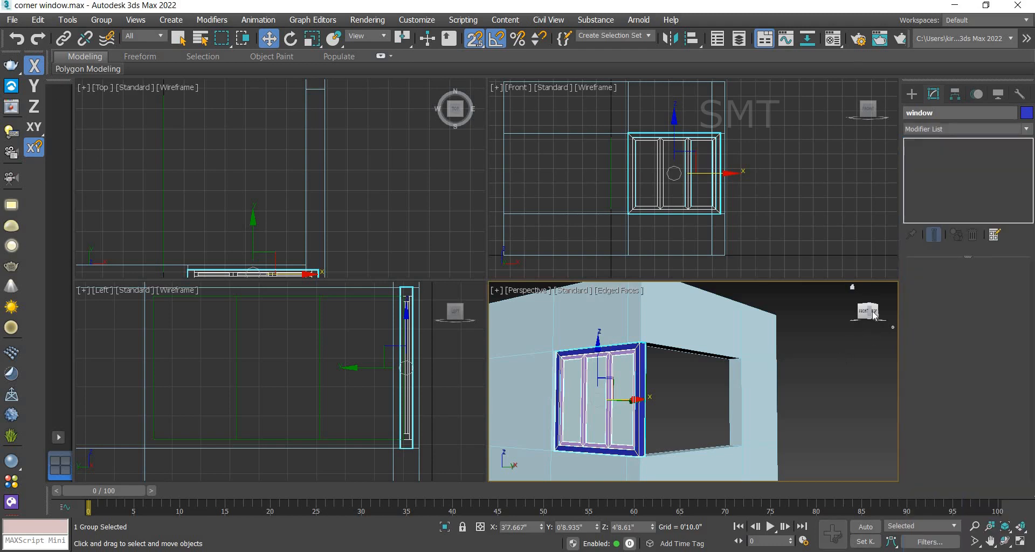
left_click(927, 372)
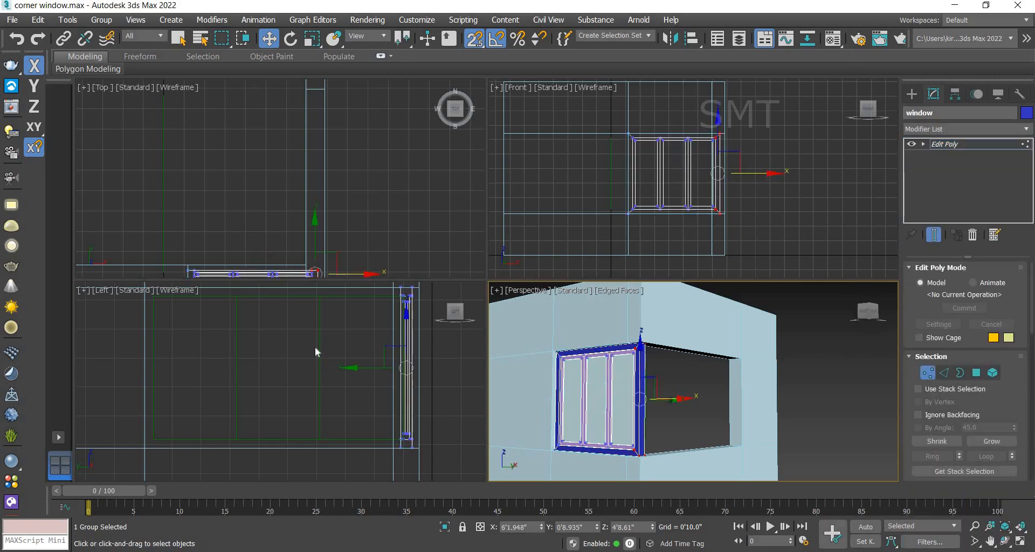
Step: Stretch the window frame by moving its end vertices along X past the wall corner in the top view
middle_click_drag(257, 185, 255, 180)
middle_click_drag(244, 142, 226, 89)
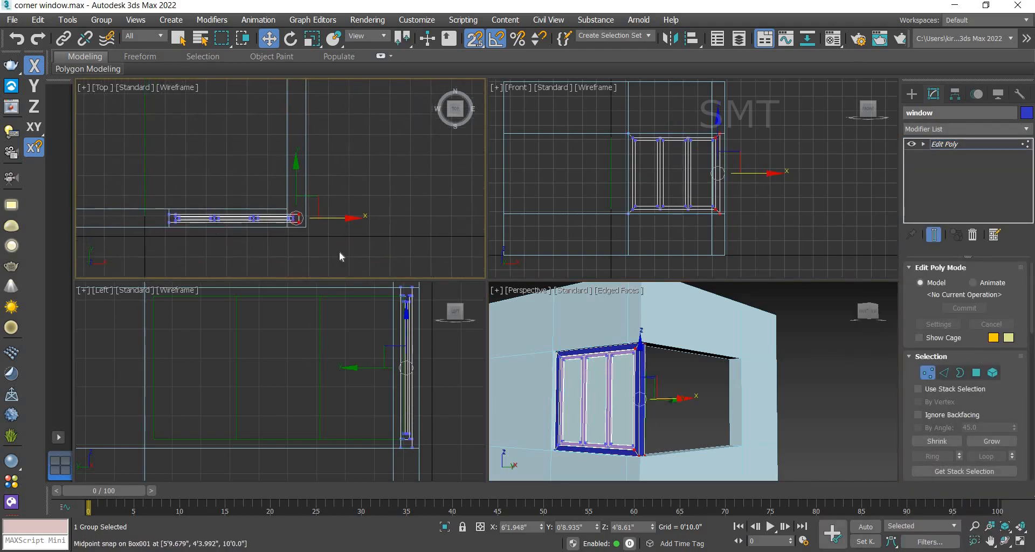
scroll(334, 251, "up", 2)
left_click_drag(325, 246, 257, 166)
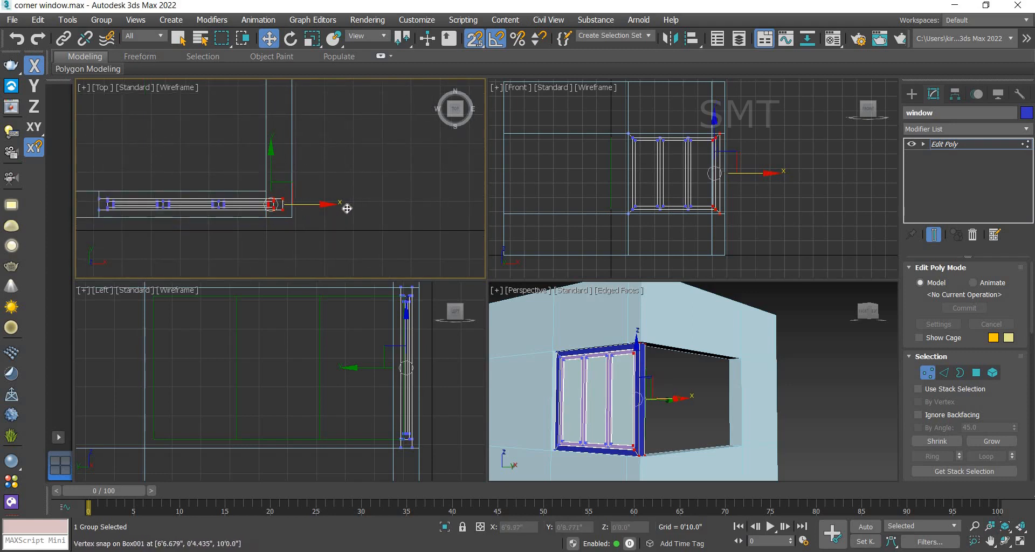
left_click_drag(346, 209, 355, 208)
left_click_drag(383, 254, 383, 254)
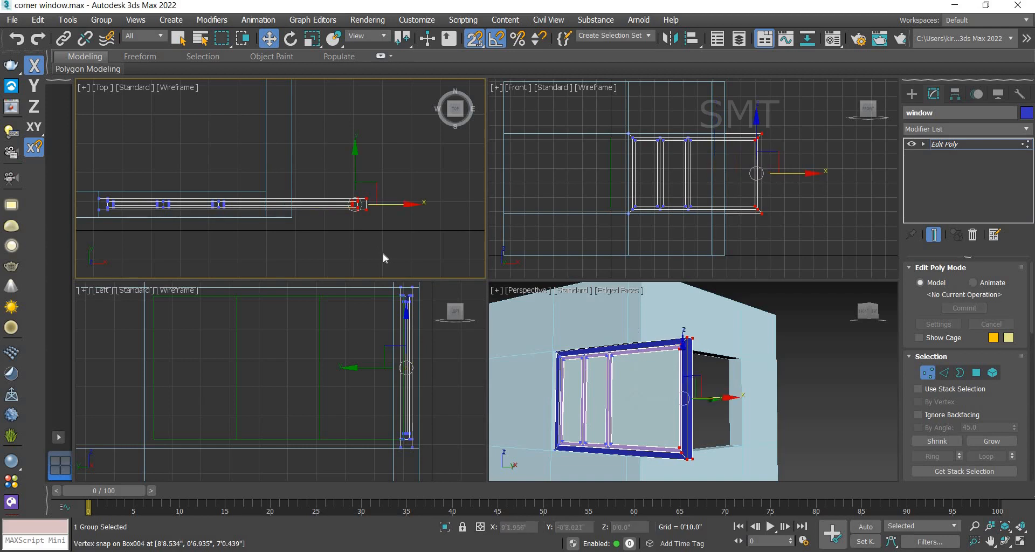
left_click(393, 232)
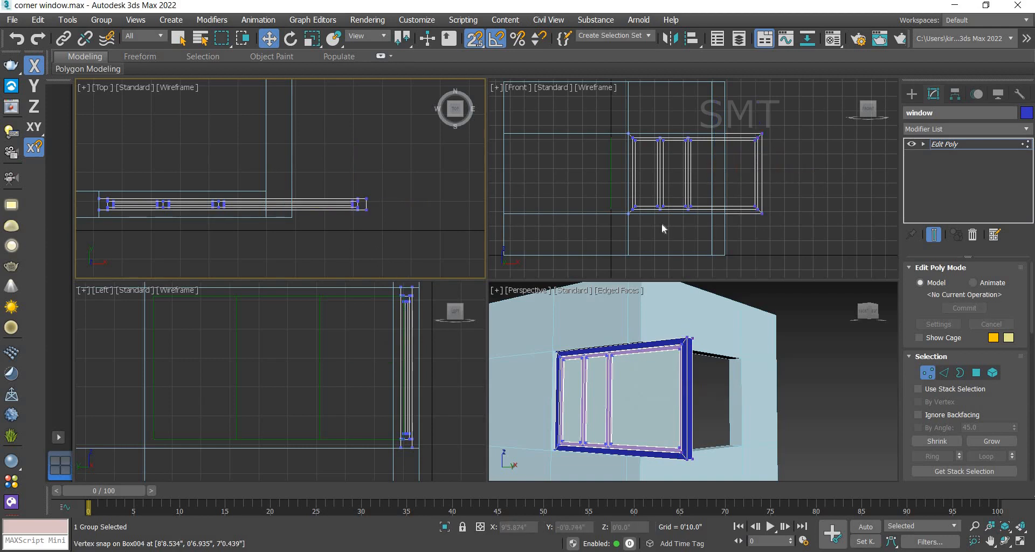
Step: Add a Slice modifier to the window and enter its Slice Plane sub-object
left_click(957, 146)
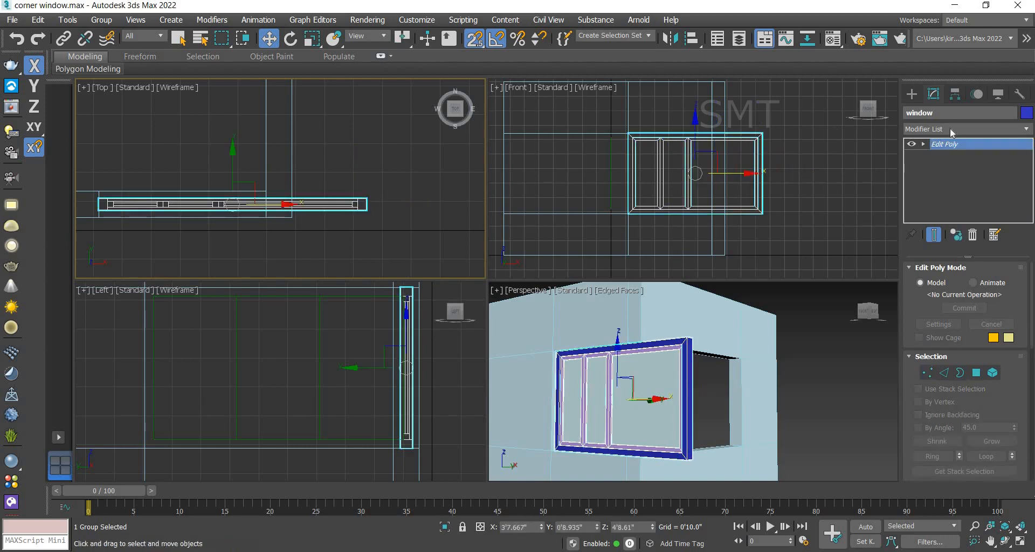
left_click(950, 130)
type("sl")
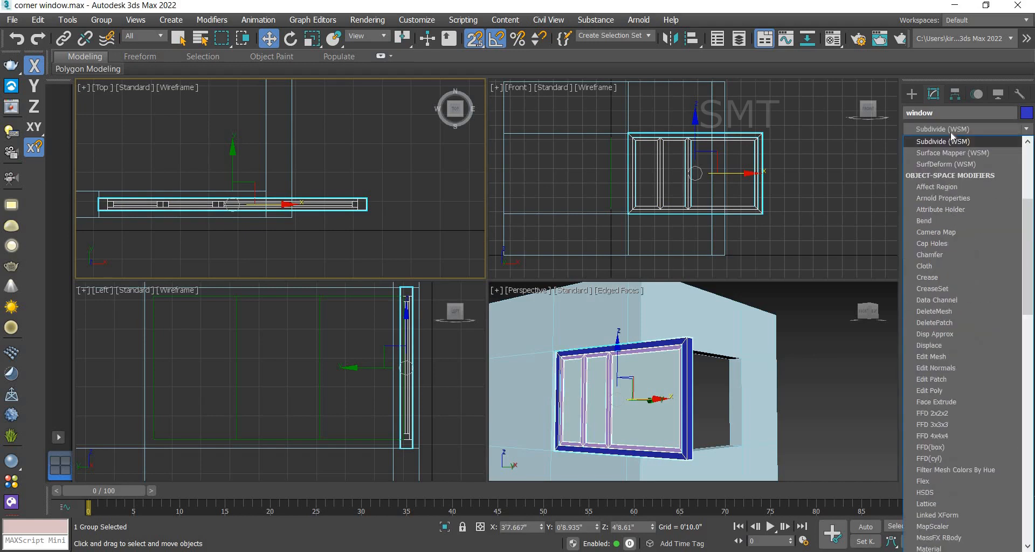
left_click(937, 154)
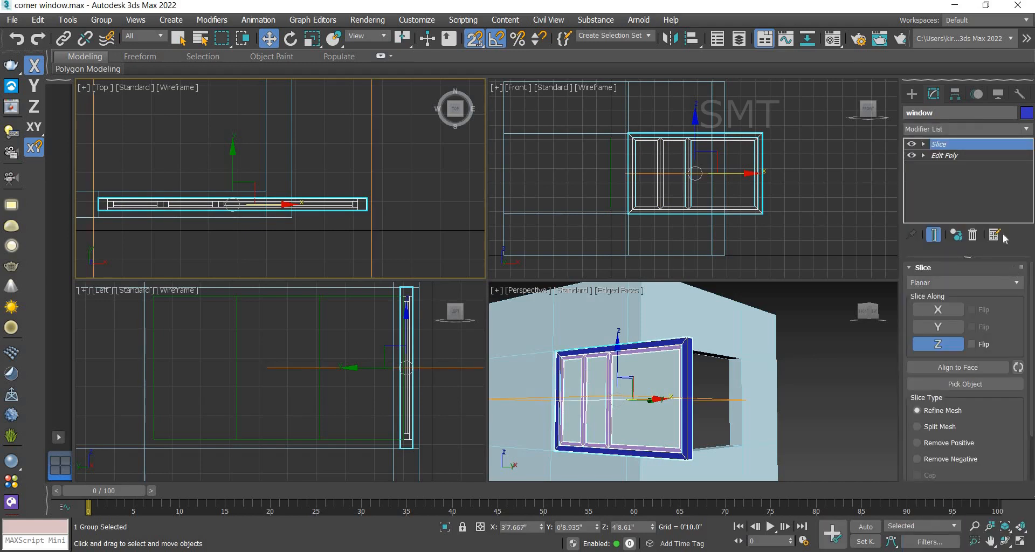
left_click(924, 145)
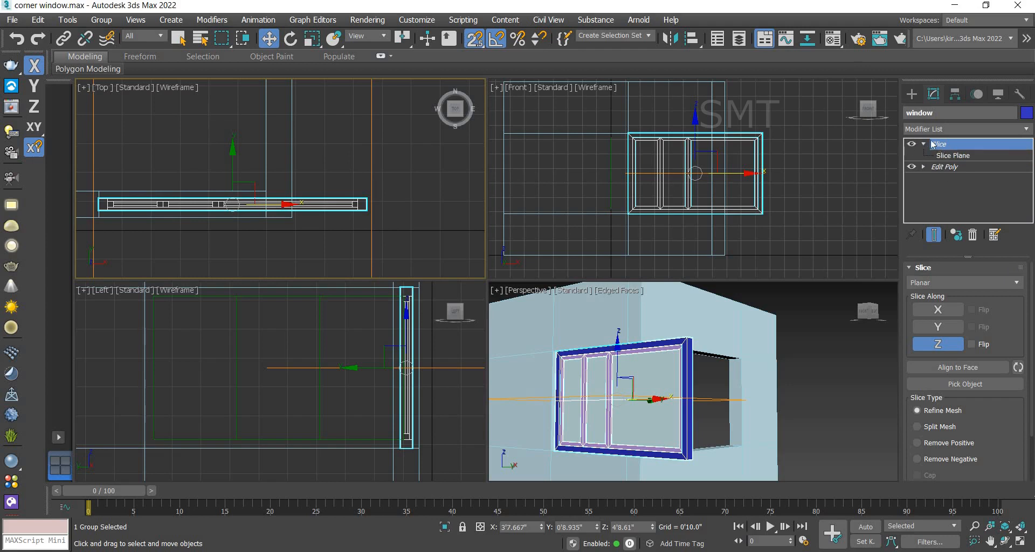
left_click(955, 156)
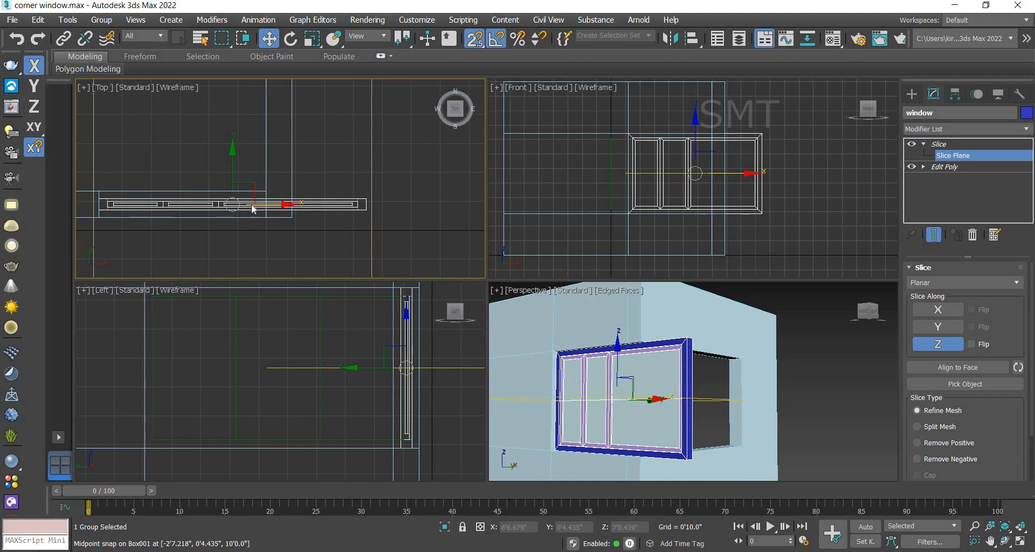
Step: Rotate the slice plane into a 45-degree diagonal across the corner with angle snap enabled
scroll(281, 186, "down", 3)
middle_click_drag(330, 156, 320, 141)
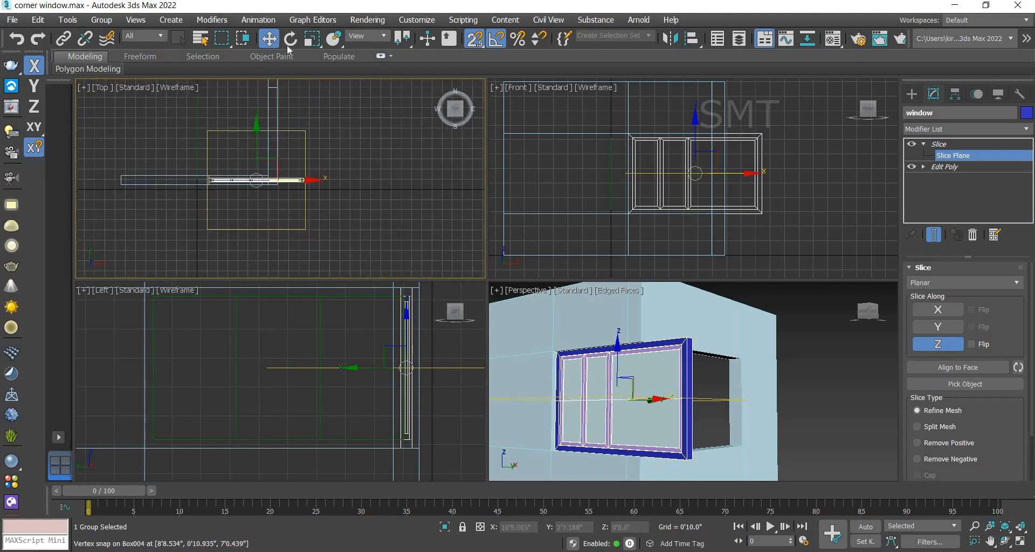
left_click(290, 39)
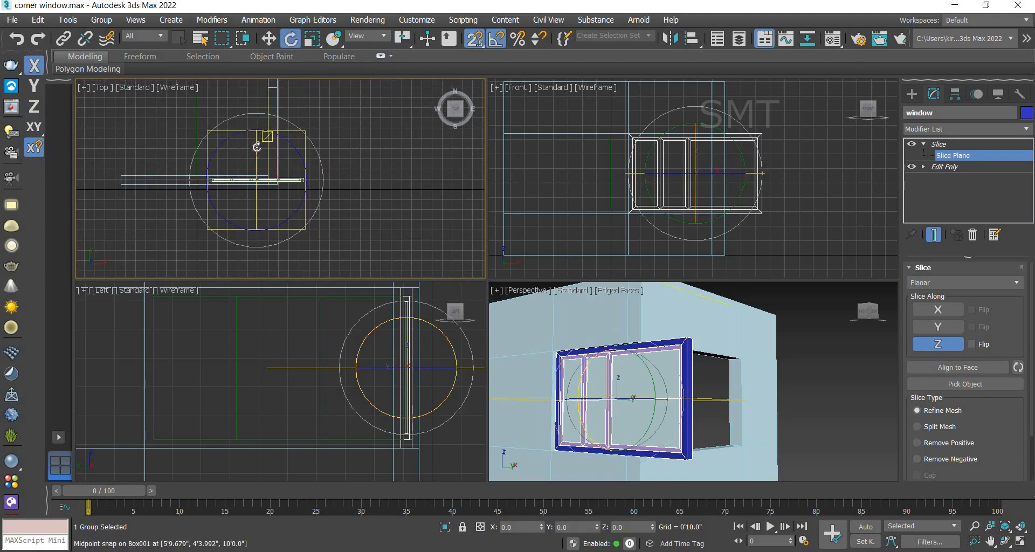
left_click_drag(255, 157, 248, 193)
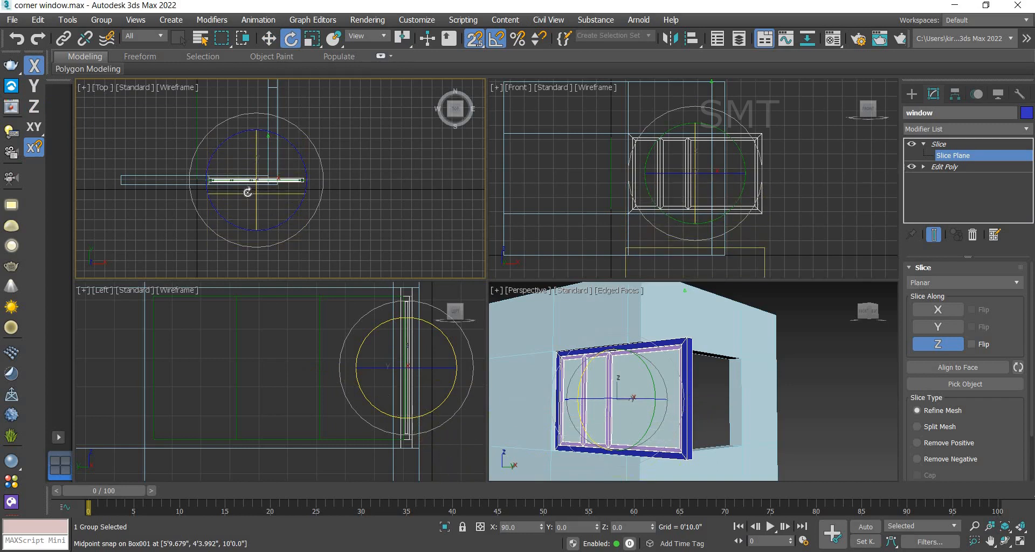
left_click(268, 38)
scroll(235, 202, "up", 4)
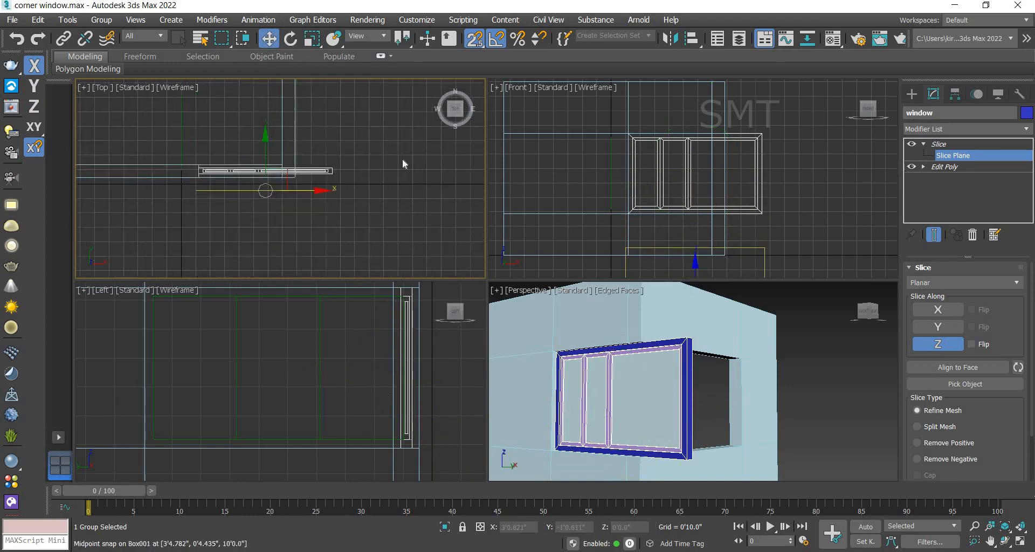
left_click(497, 38)
left_click(290, 38)
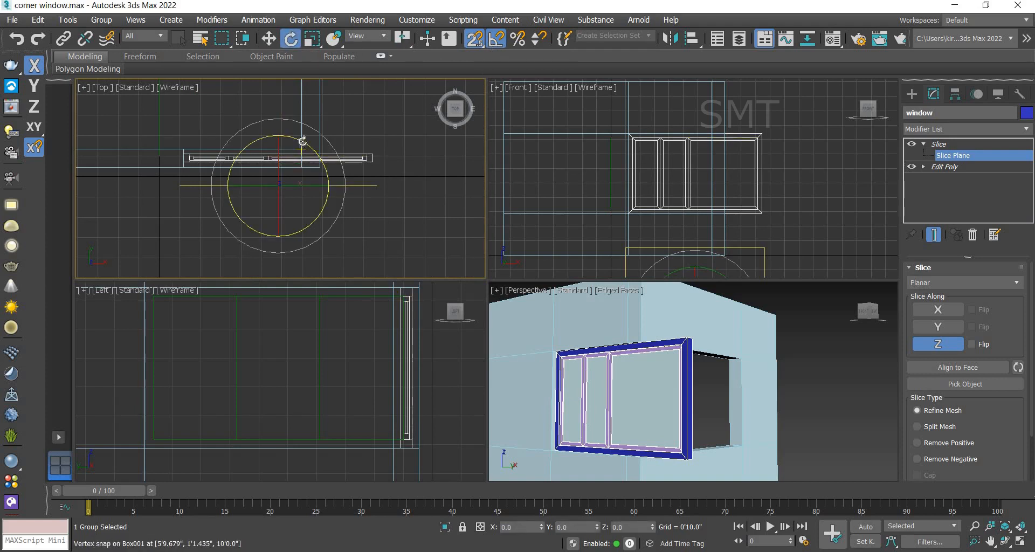
left_click_drag(309, 146, 312, 193)
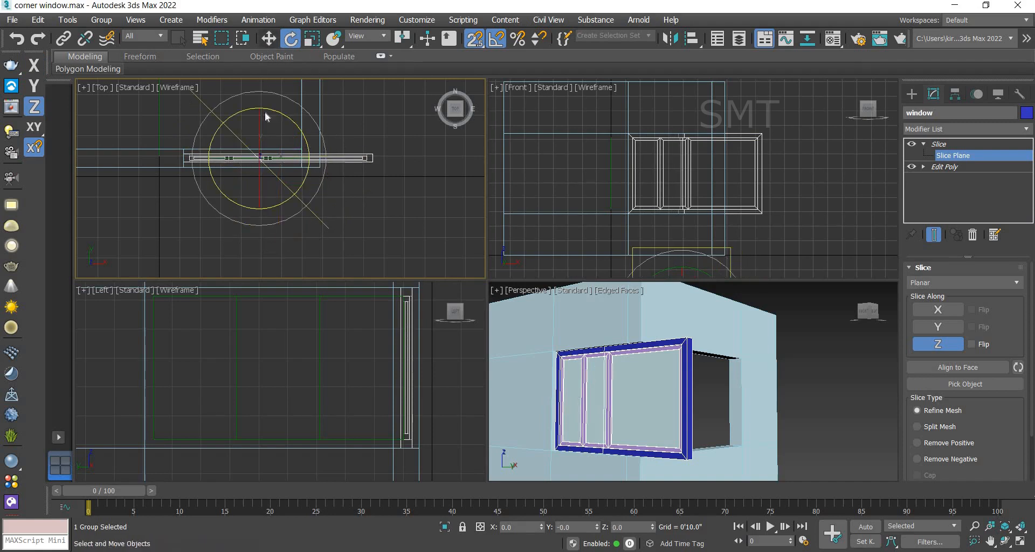
Step: Move the diagonal slice plane so it snaps to the outer wall corner
key("w")
scroll(258, 133, "up", 3)
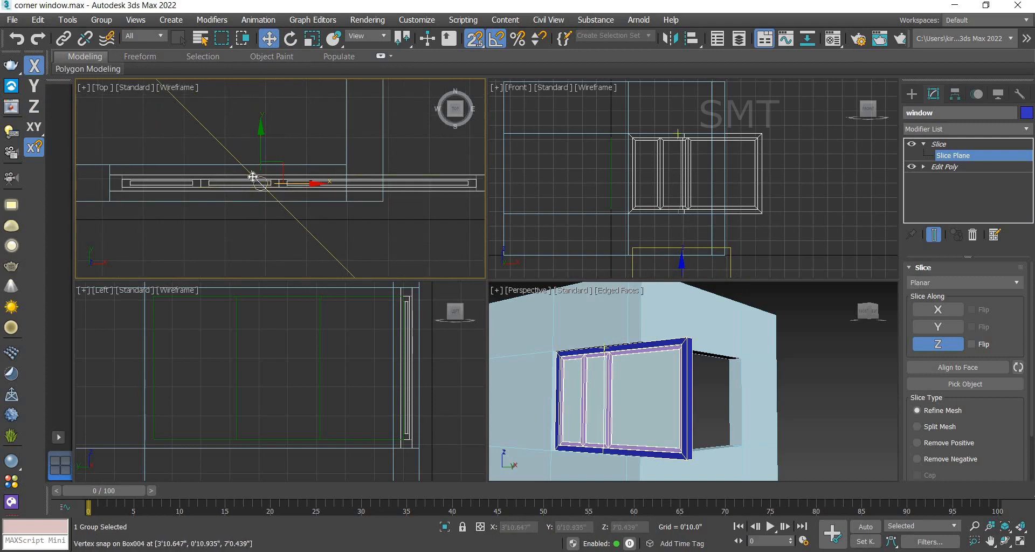
left_click_drag(251, 175, 331, 184)
scroll(353, 184, "up", 3)
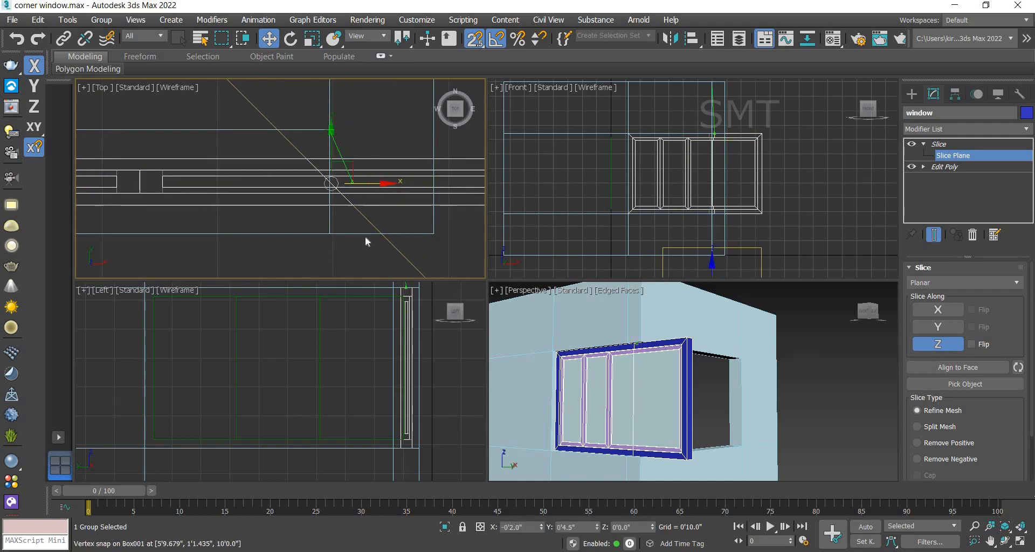
scroll(364, 165, "down", 2)
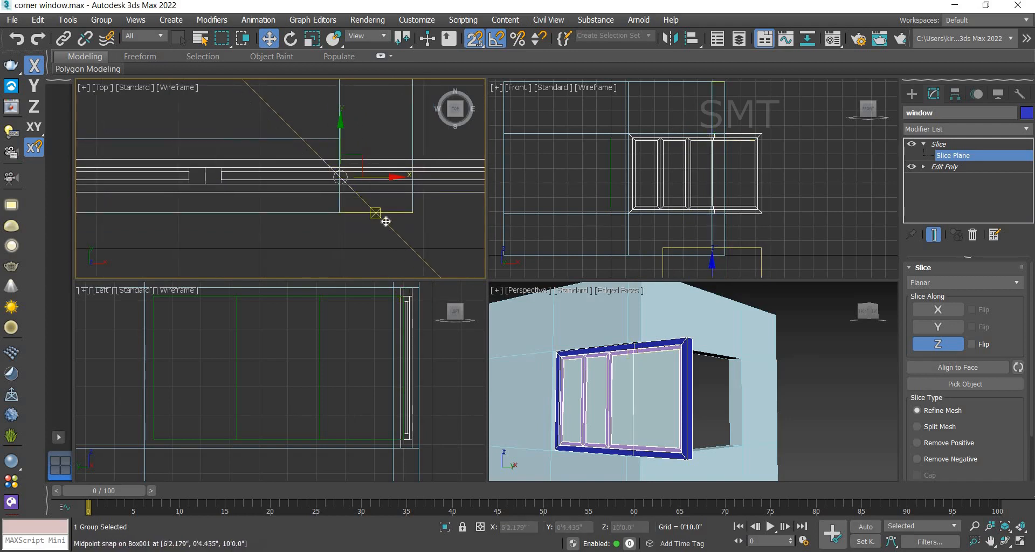
left_click_drag(404, 213, 407, 212)
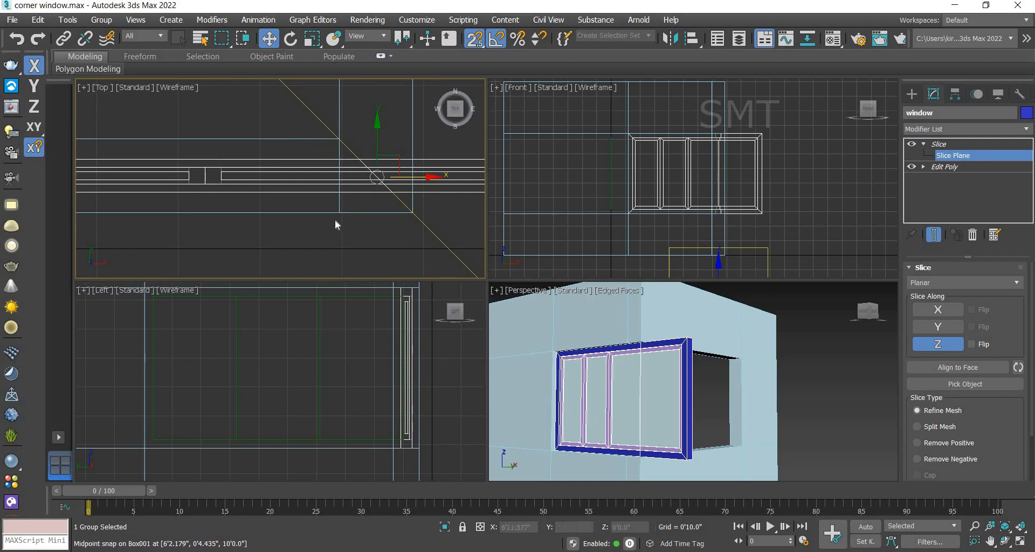
scroll(336, 220, "down", 3)
middle_click_drag(374, 252, 319, 233)
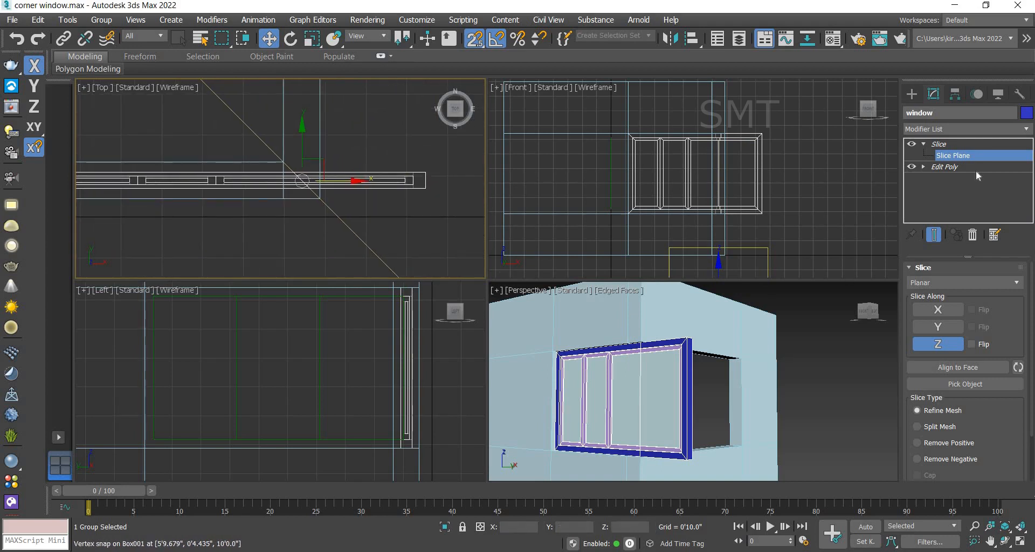
Step: Set the slice type to Remove Negative to trim the frame at the mitred corner
left_click(1018, 368)
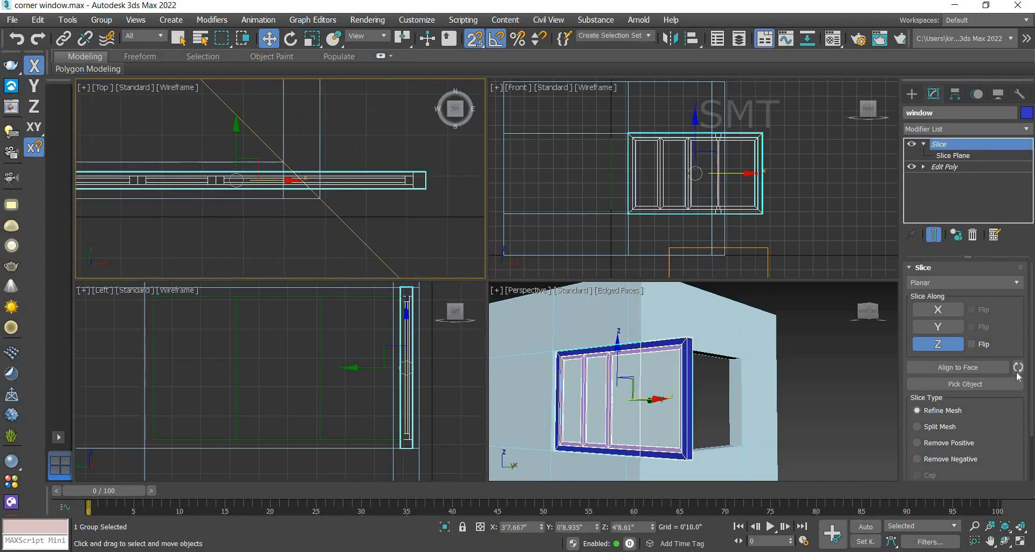
left_click(937, 447)
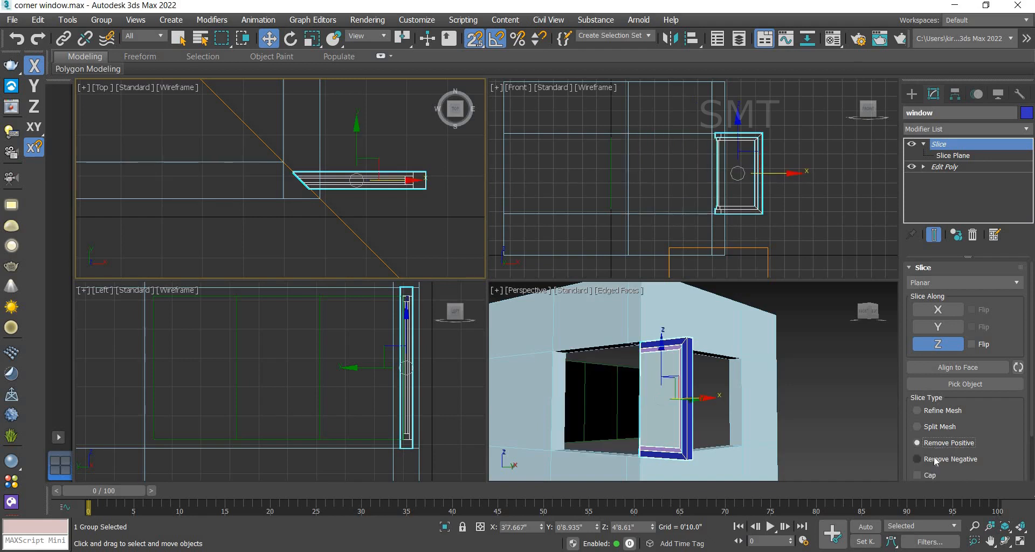
left_click(935, 459)
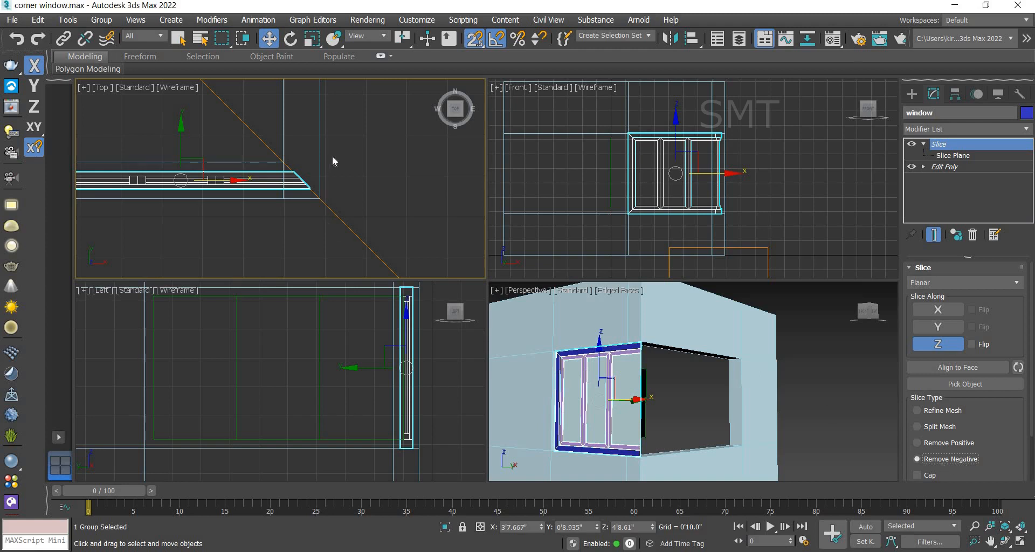
Step: Rotate-clone the trimmed window 90 degrees about Z as a copy named window001
scroll(332, 161, "down", 2)
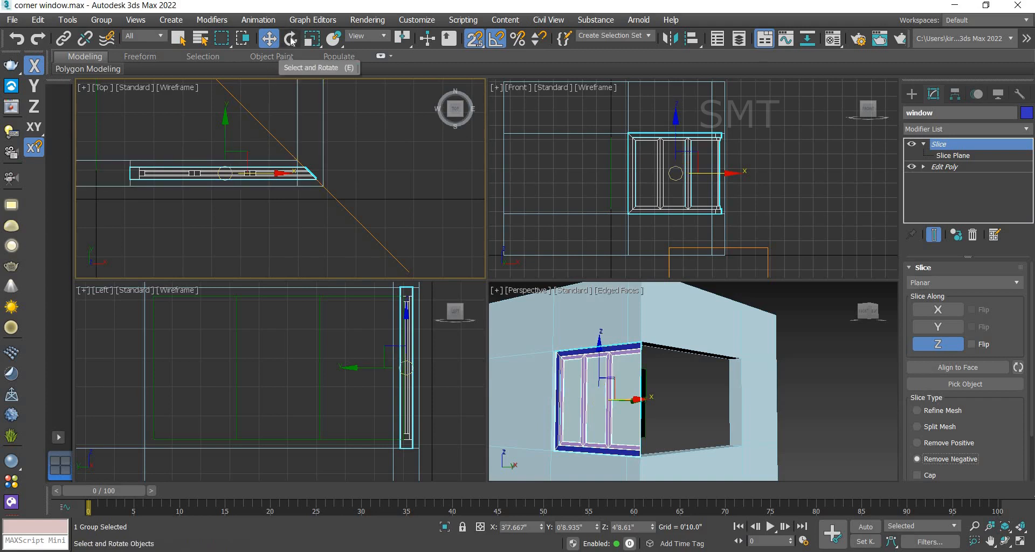
scroll(383, 176, "down", 3)
middle_click_drag(374, 130, 347, 174)
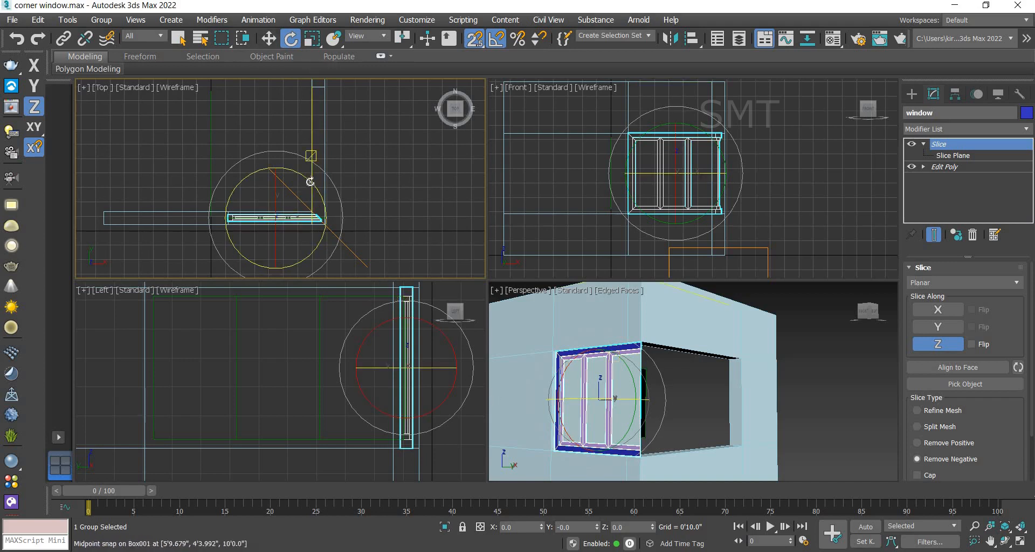
left_click_drag(303, 170, 276, 146, "shift")
left_click_drag(409, 199, 410, 199, "shift")
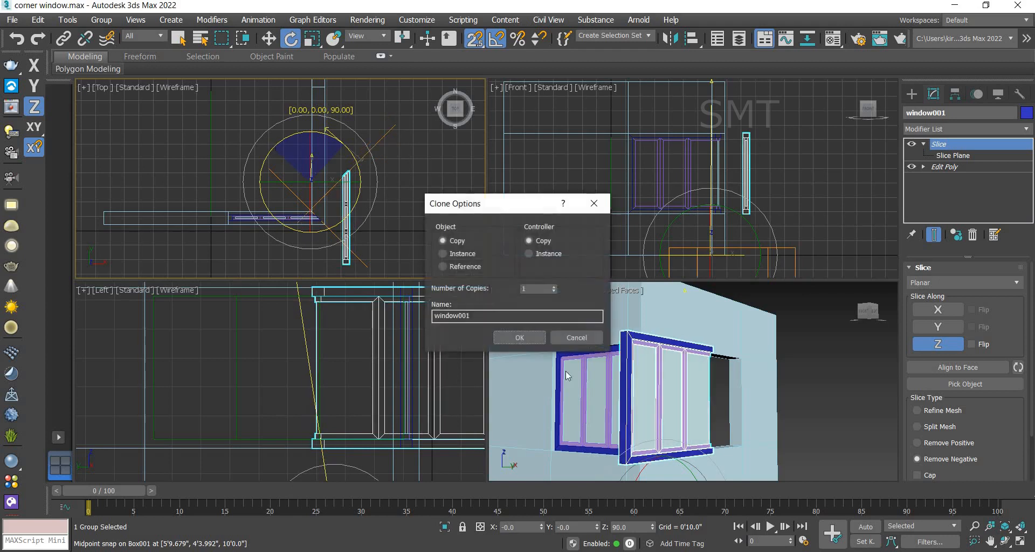
left_click(519, 337)
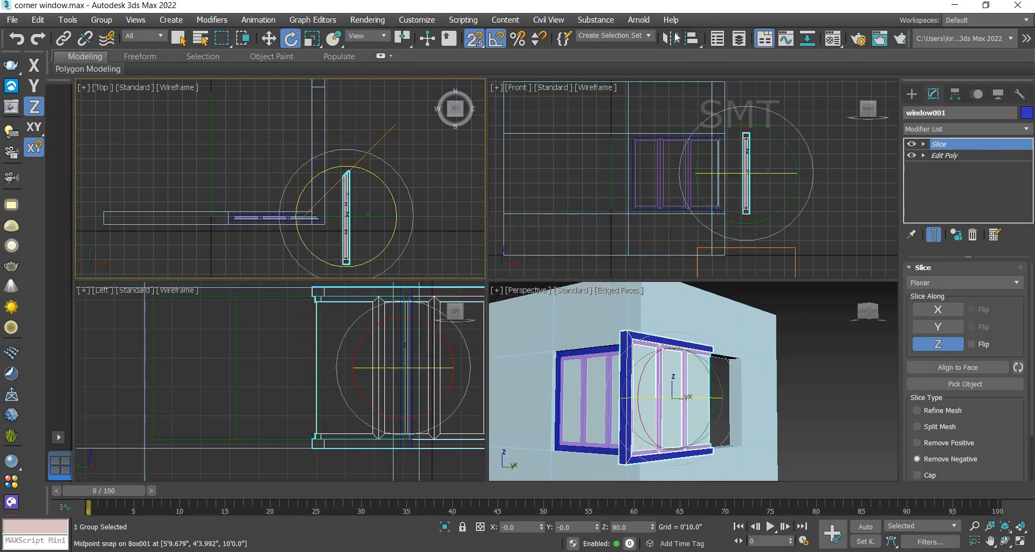
left_click(671, 39)
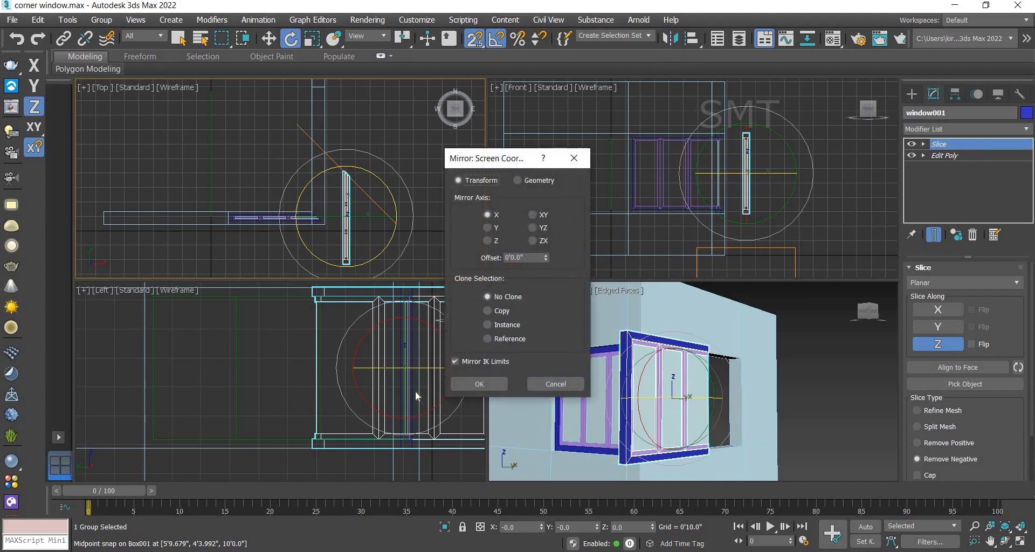
left_click(472, 380)
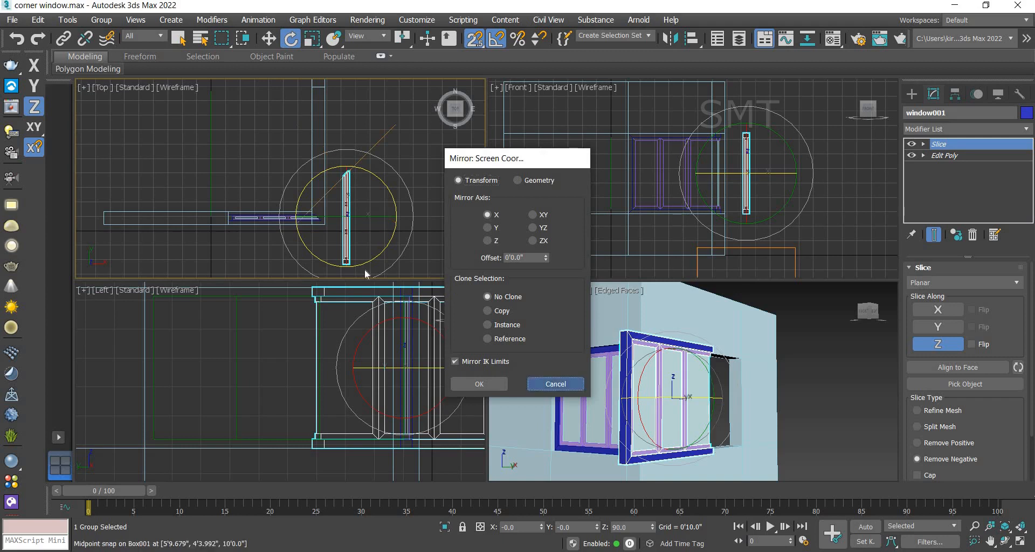
left_click(563, 384)
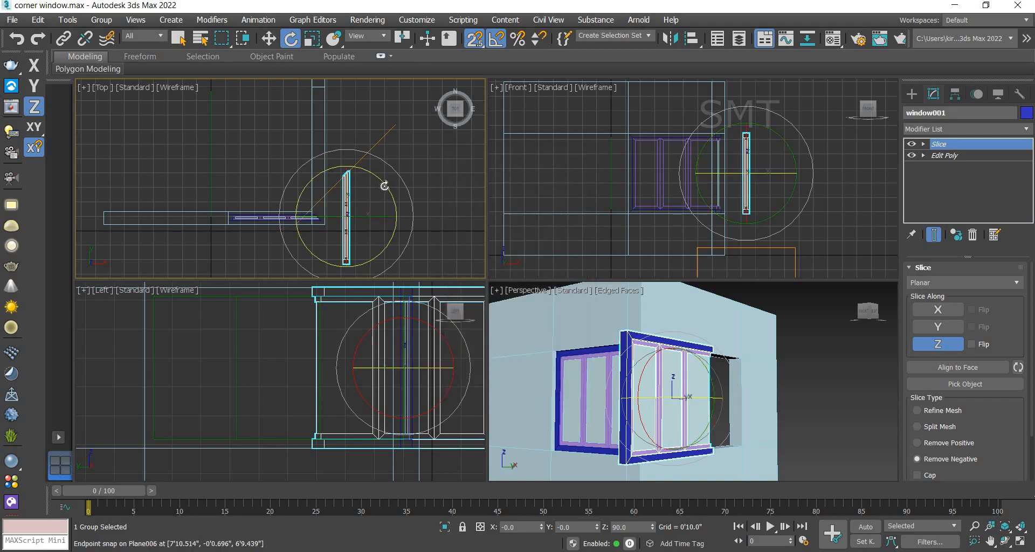
Step: Rotate-clone the trimmed window 180 degrees about Z as a copy named window002
mouse_move(384, 186)
left_mouse_down("shift")
mouse_move(369, 161)
mouse_move(306, 125)
left_mouse_up("shift")
left_click_drag(470, 313, 471, 313, "shift")
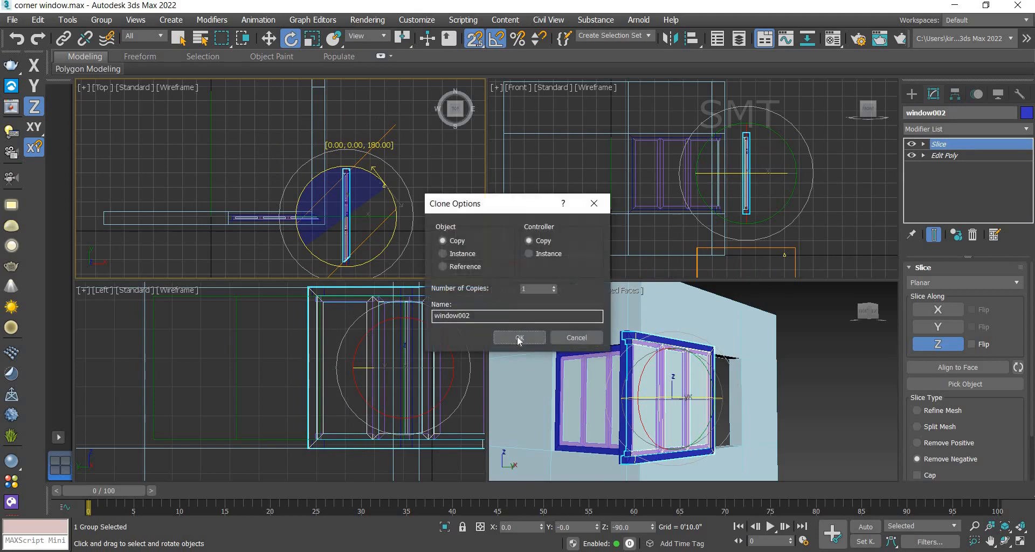
left_click(513, 337)
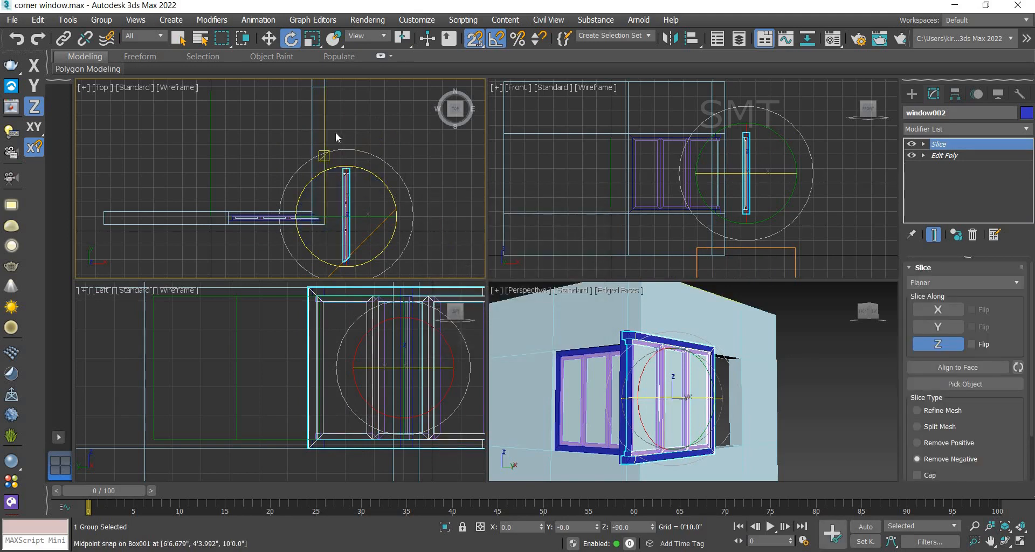
Step: Mirror window002 on the X axis without cloning and move it, constrained to XY, so it snaps into the outer wall corner
left_click(671, 38)
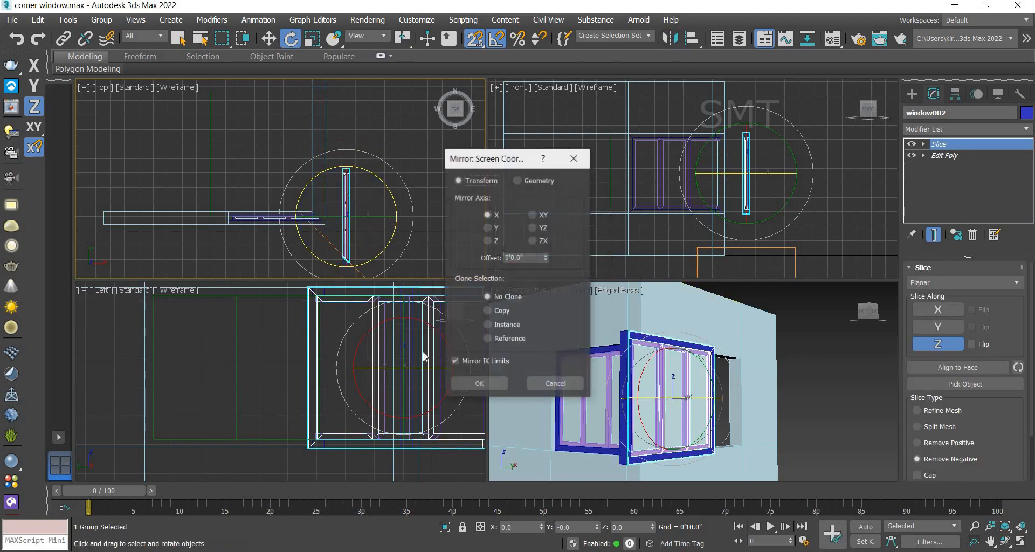
left_click(487, 387)
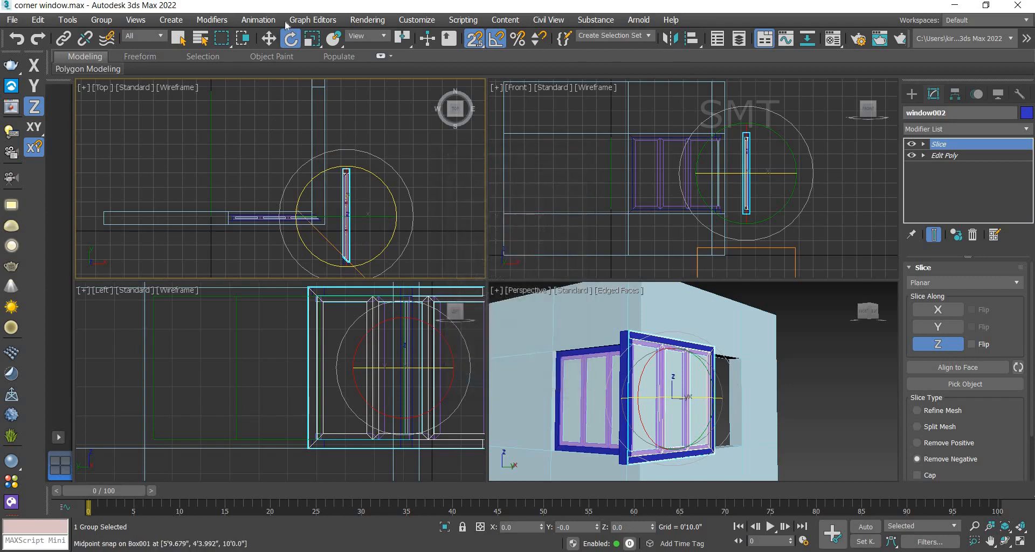
key("w")
scroll(353, 268, "up", 3)
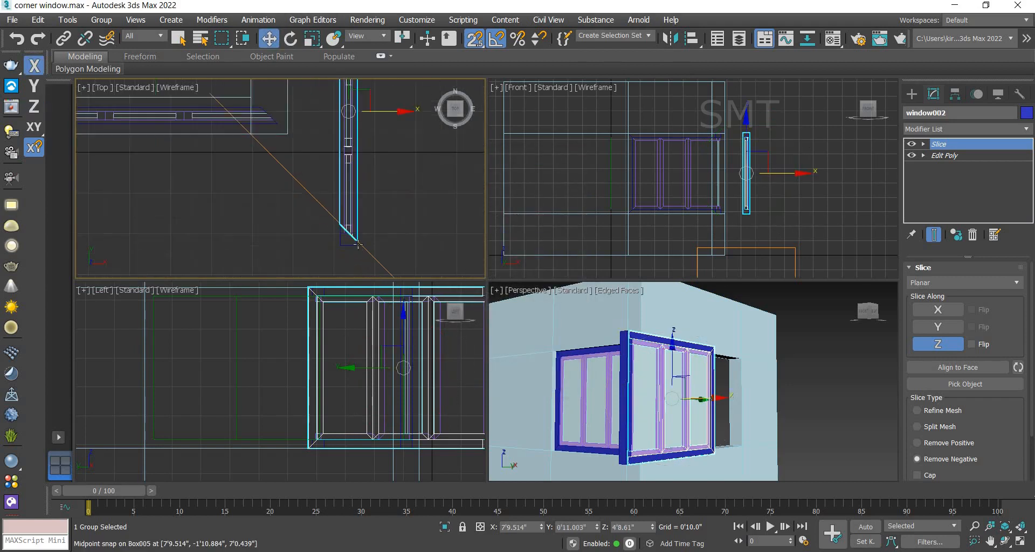
left_click_drag(356, 239, 308, 239)
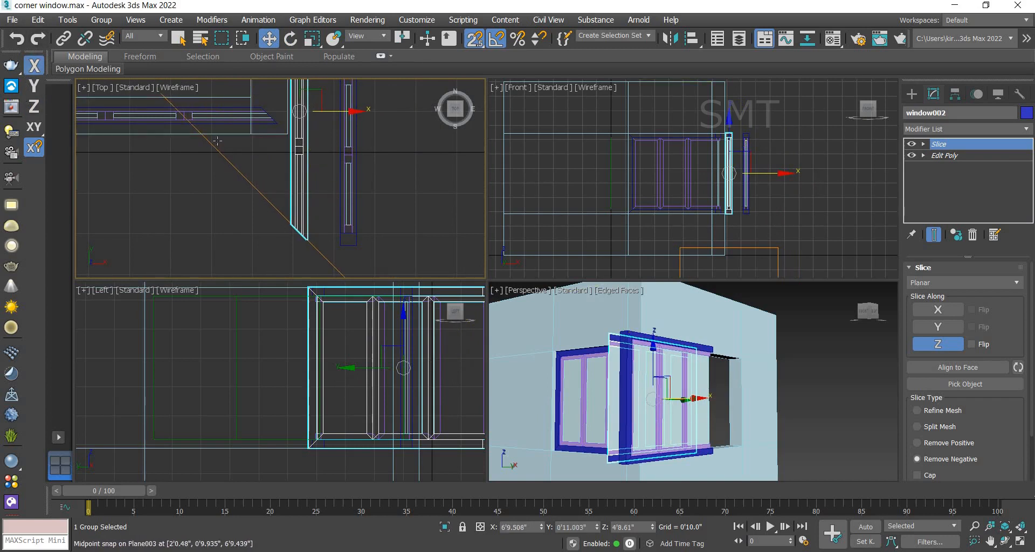
scroll(397, 182, "down", 3)
scroll(398, 180, "down", 3)
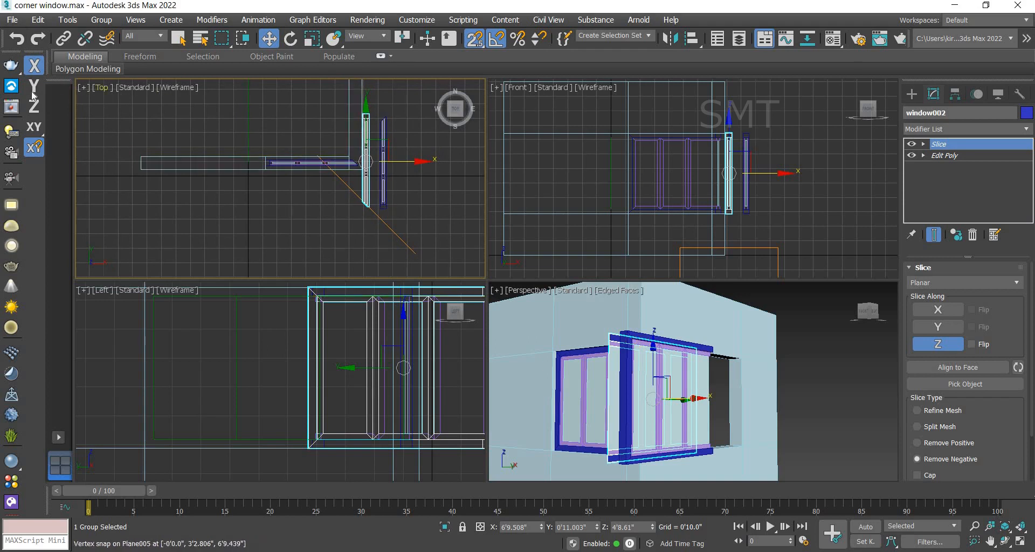
left_click(34, 127)
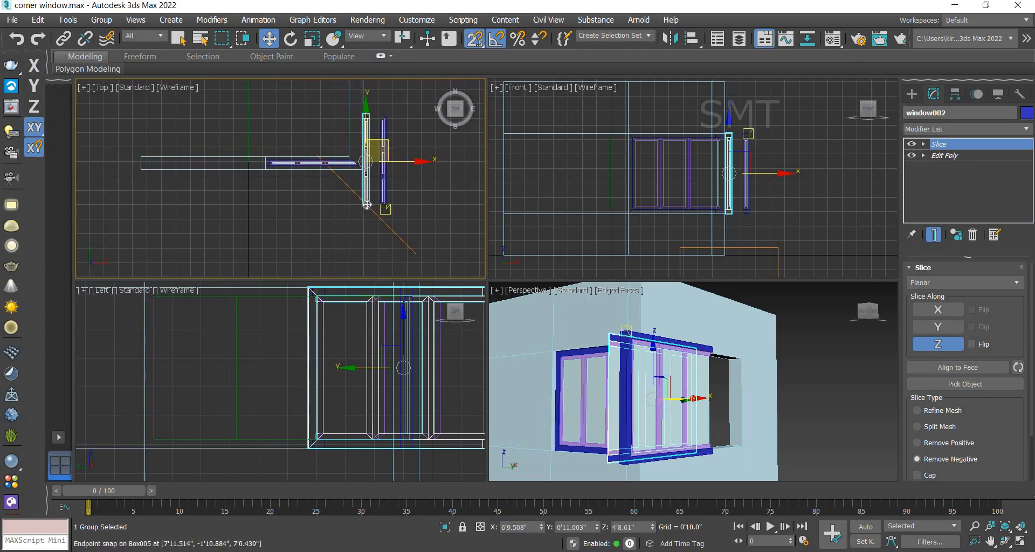
left_click_drag(356, 161, 356, 166)
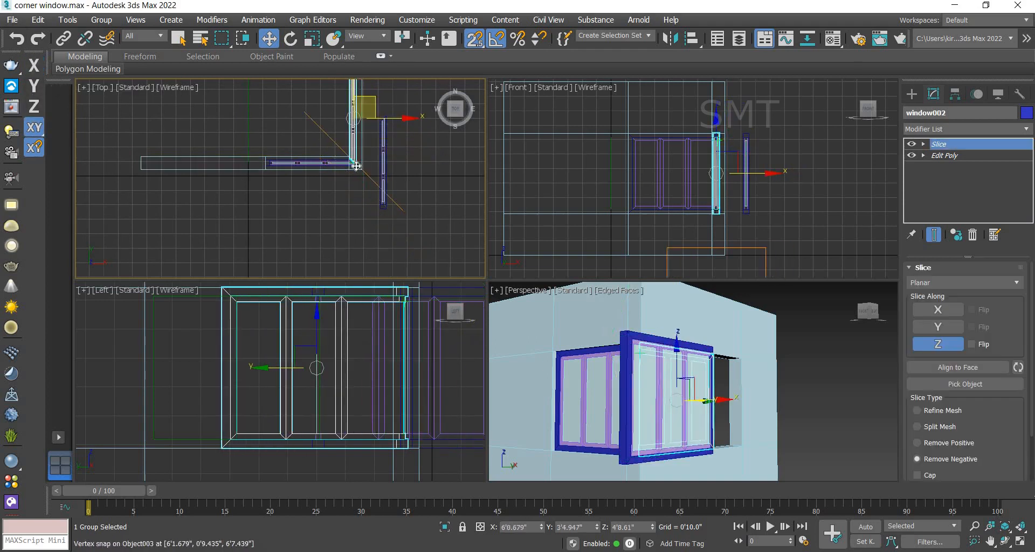
scroll(356, 166, "up", 8)
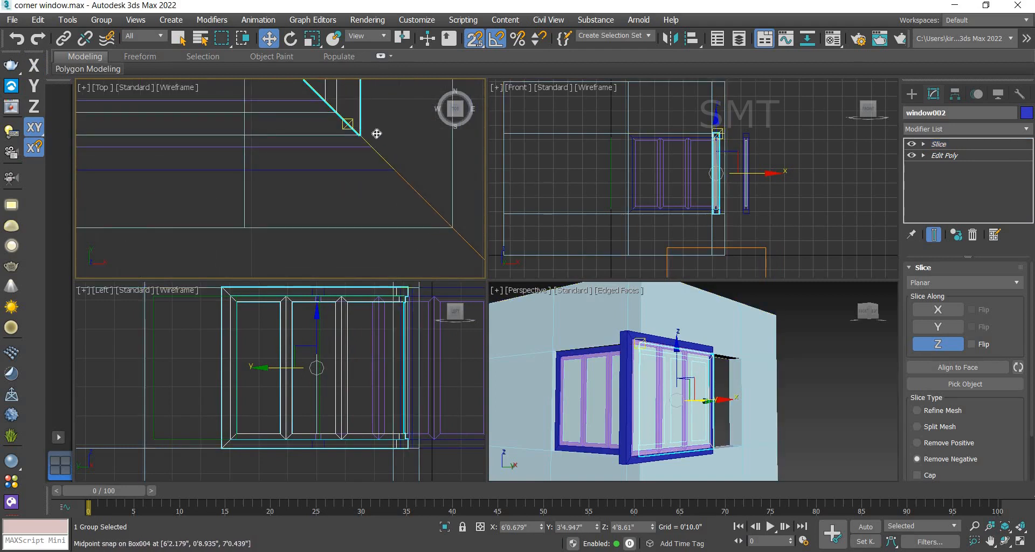
left_click_drag(374, 132, 393, 170)
scroll(362, 173, "down", 3)
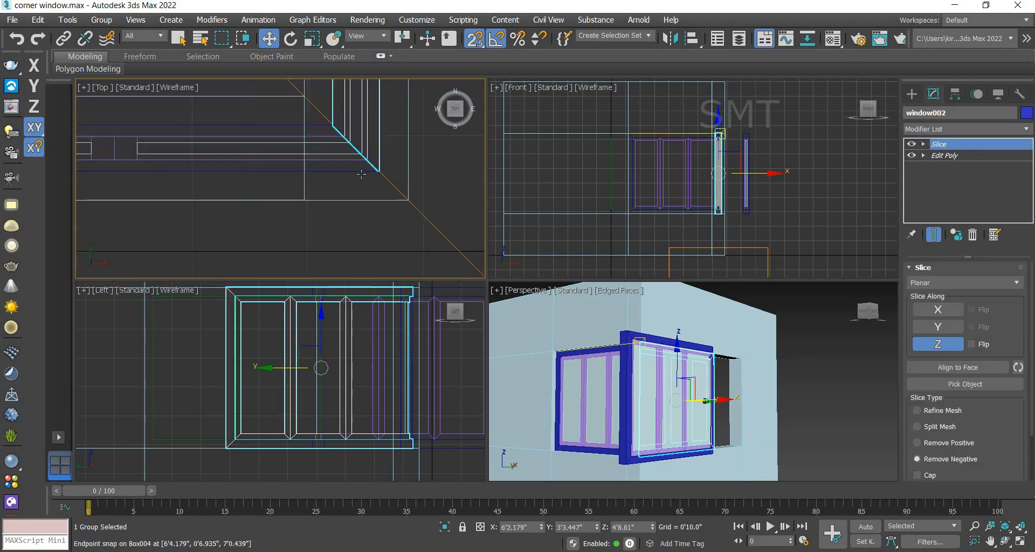
scroll(361, 174, "down", 6)
middle_click_drag(440, 167, 421, 197)
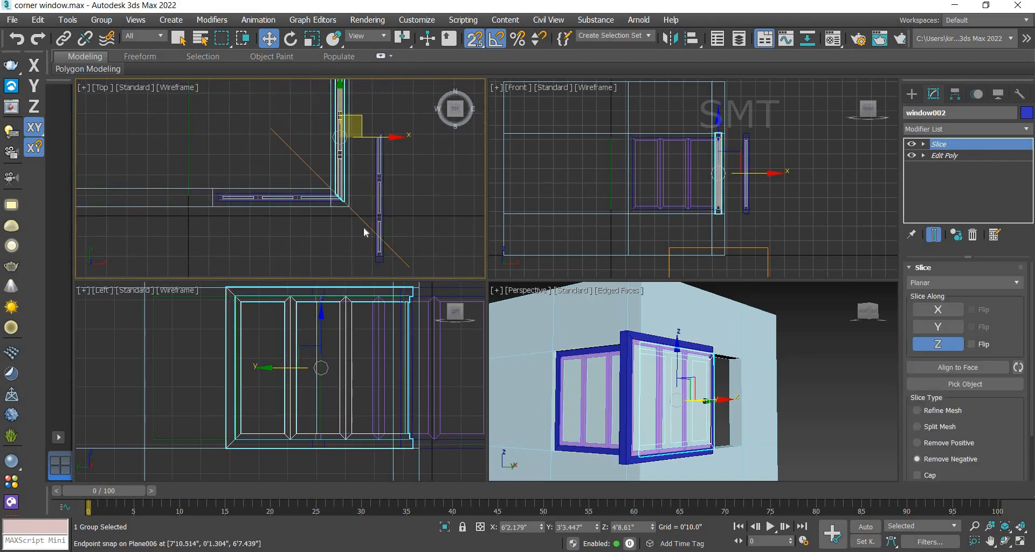
Step: Delete the leftover duplicate window copy
key("Delete")
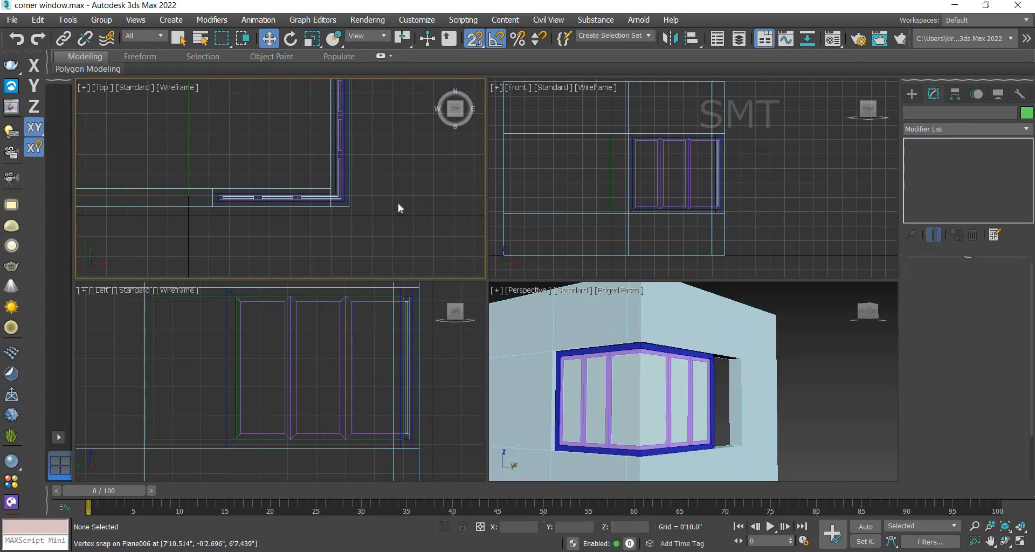
Step: Select window002 and add an Edit Poly modifier on top of its Slice modifier
left_click(340, 165)
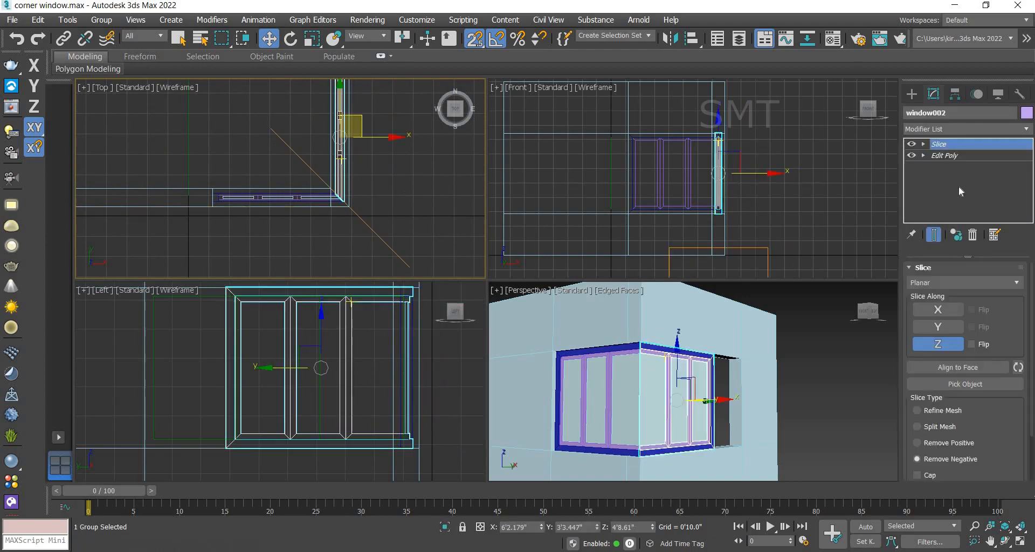
left_click(941, 130)
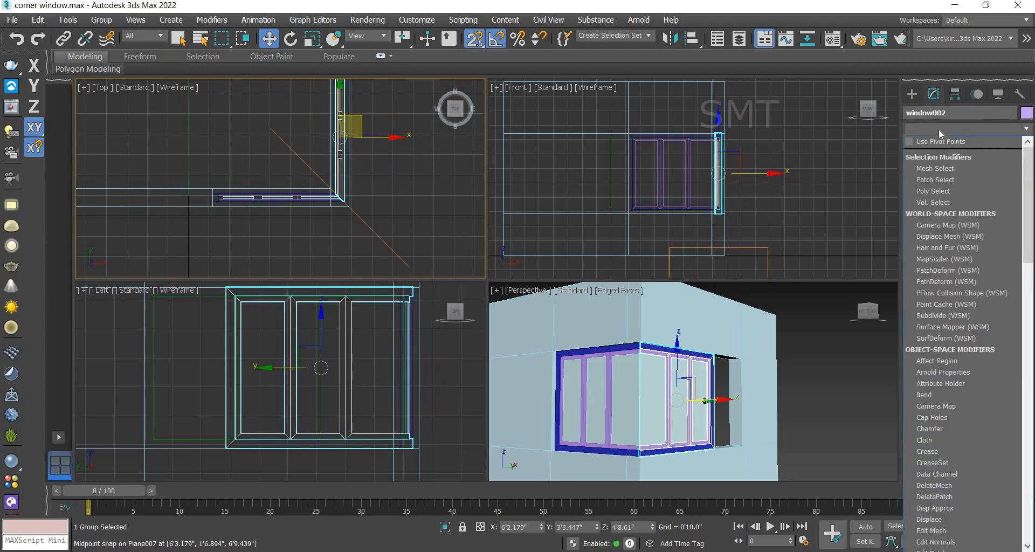
key("e")
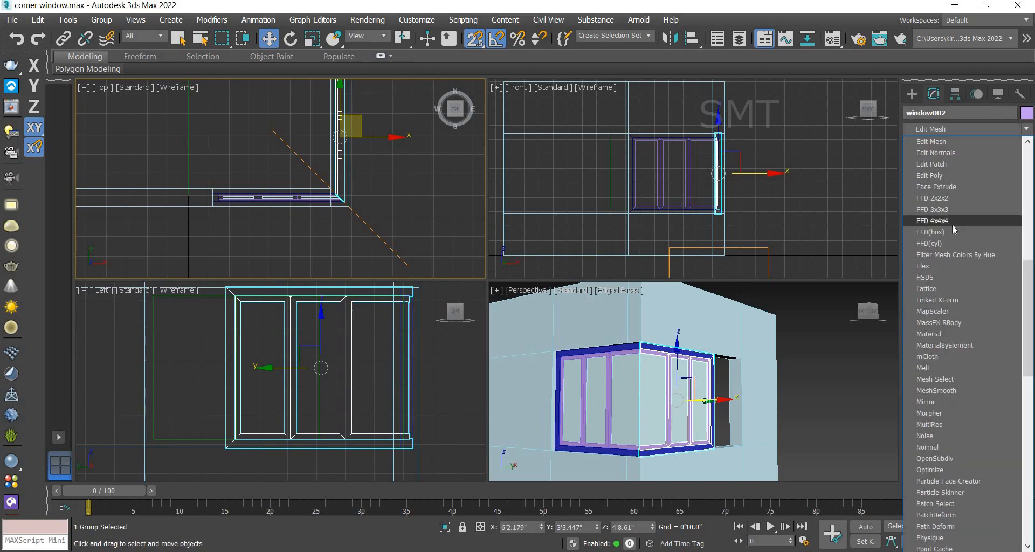
left_click(943, 175)
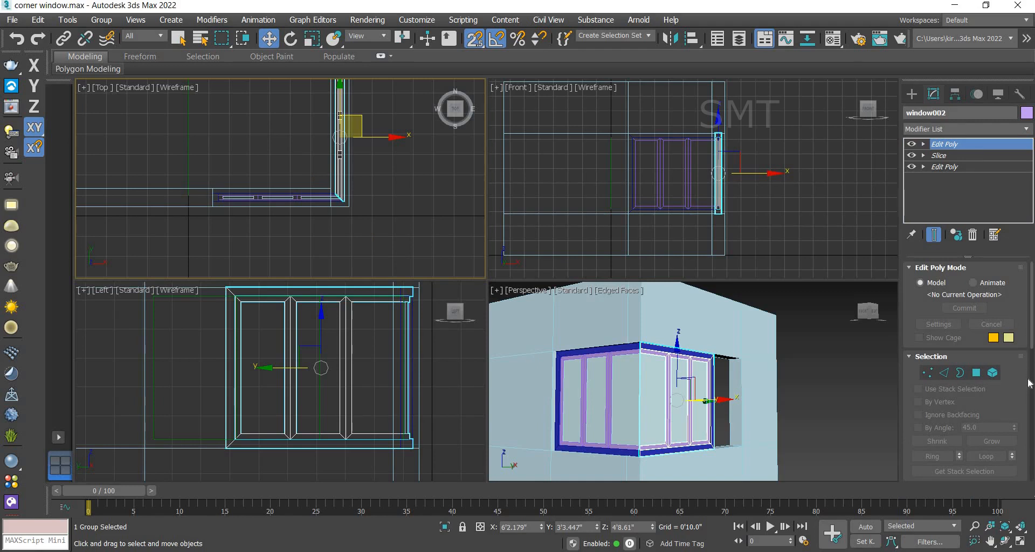
Step: Attach the neighbouring window copy and corner piece to window002
scroll(1027, 383, "down", 5)
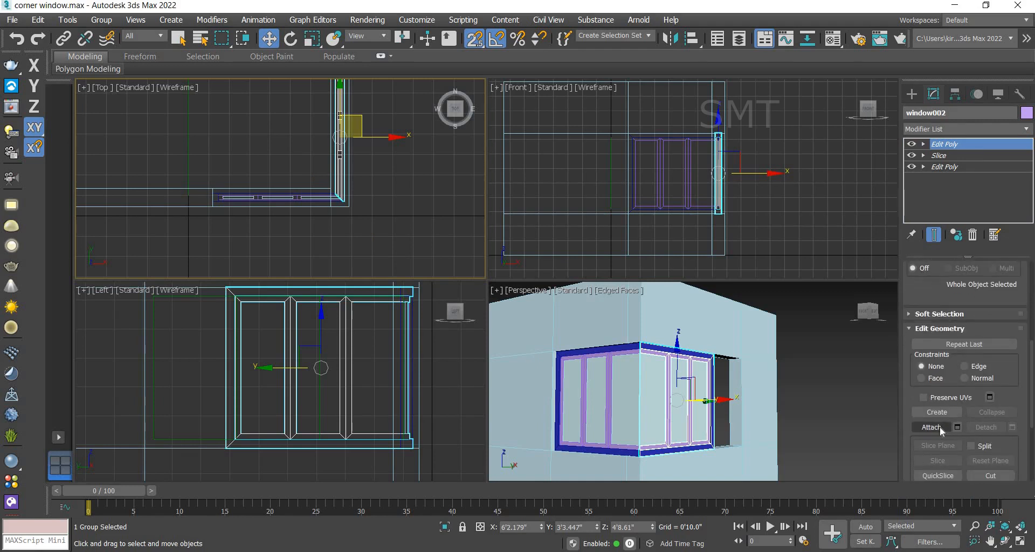
left_click(940, 426)
left_click(356, 198)
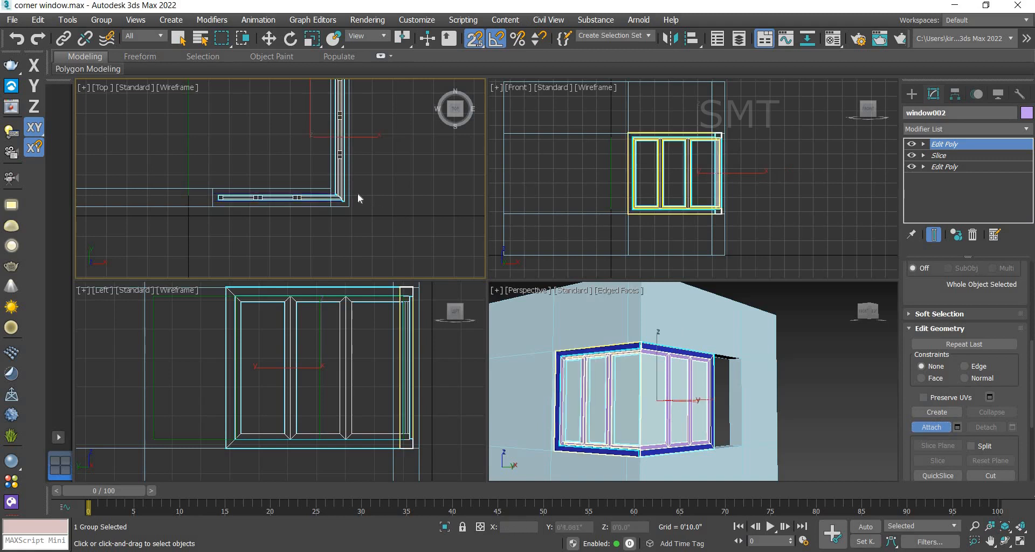
scroll(327, 198, "up", 4)
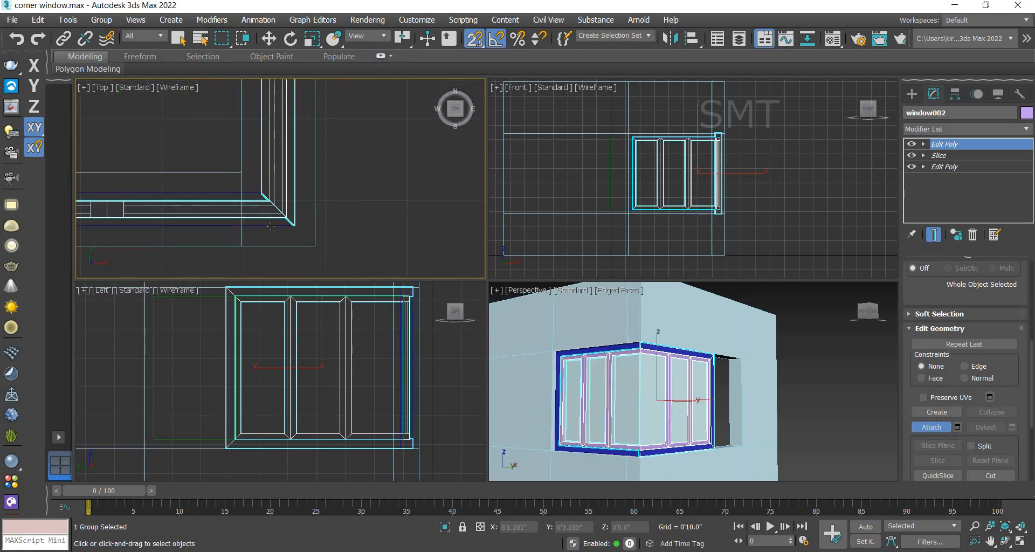
left_click(271, 226)
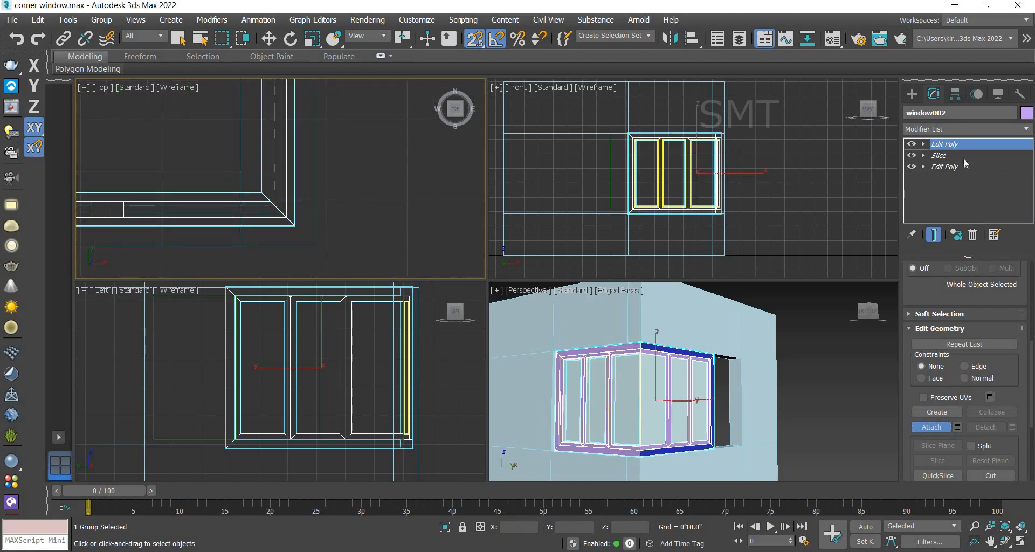
left_click(924, 144)
left_click(947, 156)
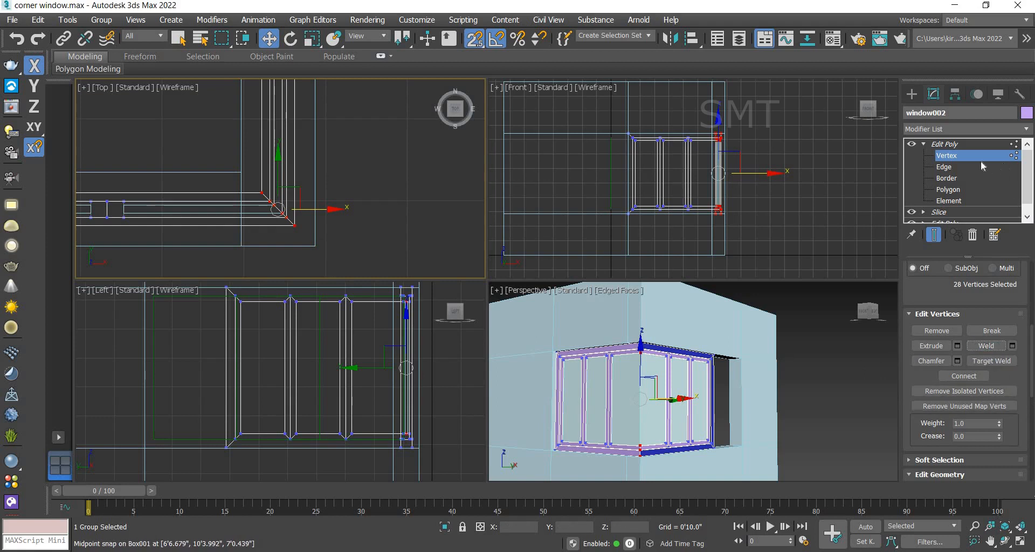
left_click(946, 145)
left_click(833, 381)
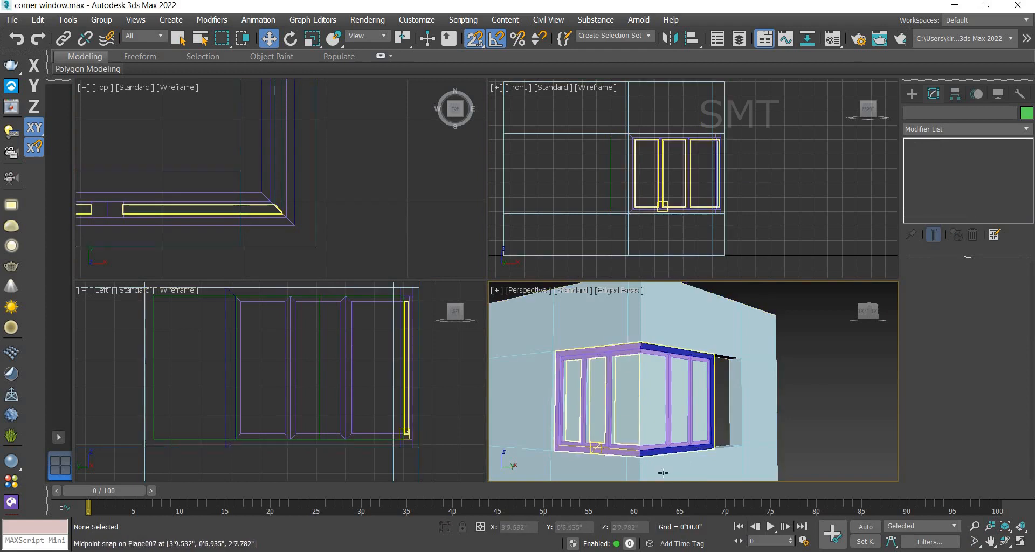
Step: Reselect window002 and change its object colour to dark blue
scroll(661, 451, "up", 5)
left_click(661, 452)
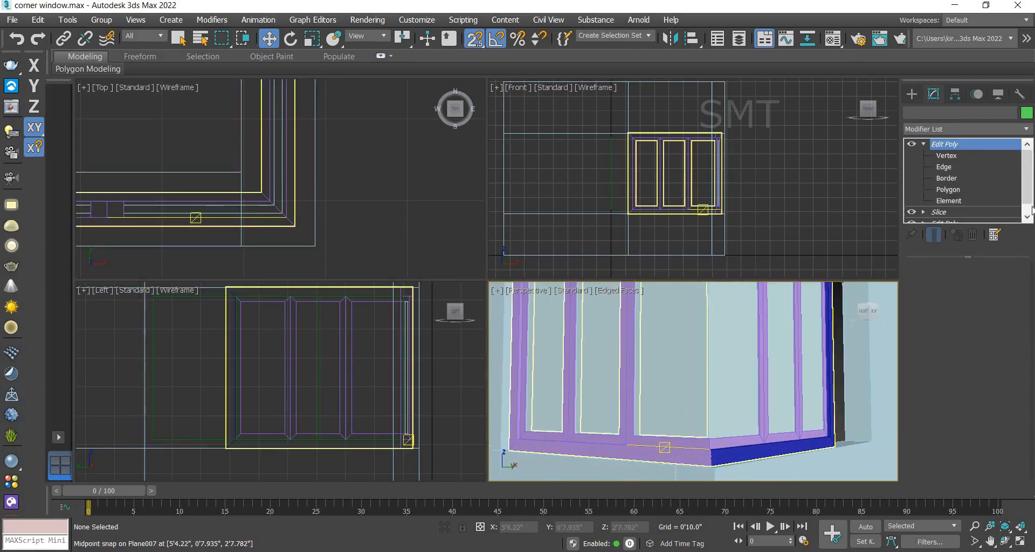
left_click(1026, 113)
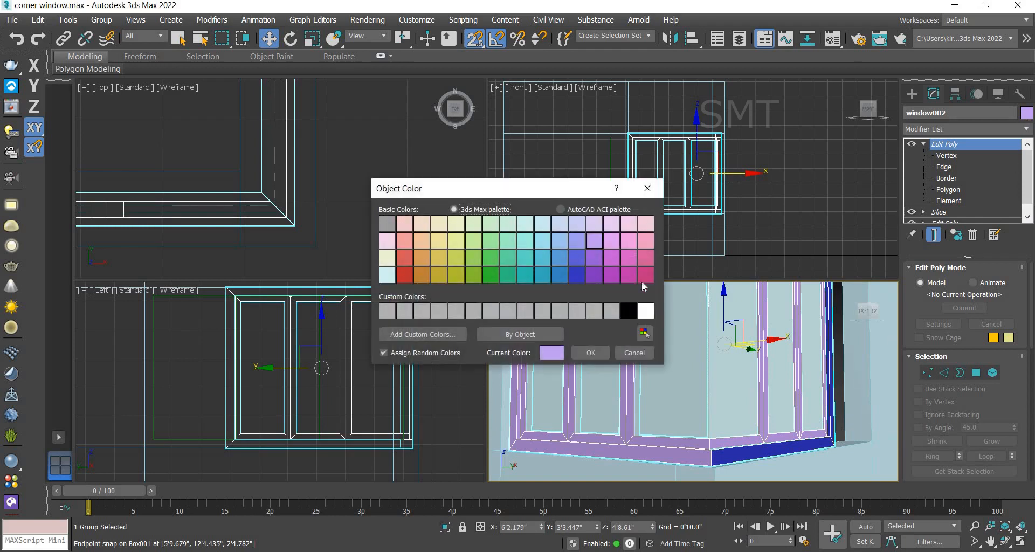
left_click(577, 275)
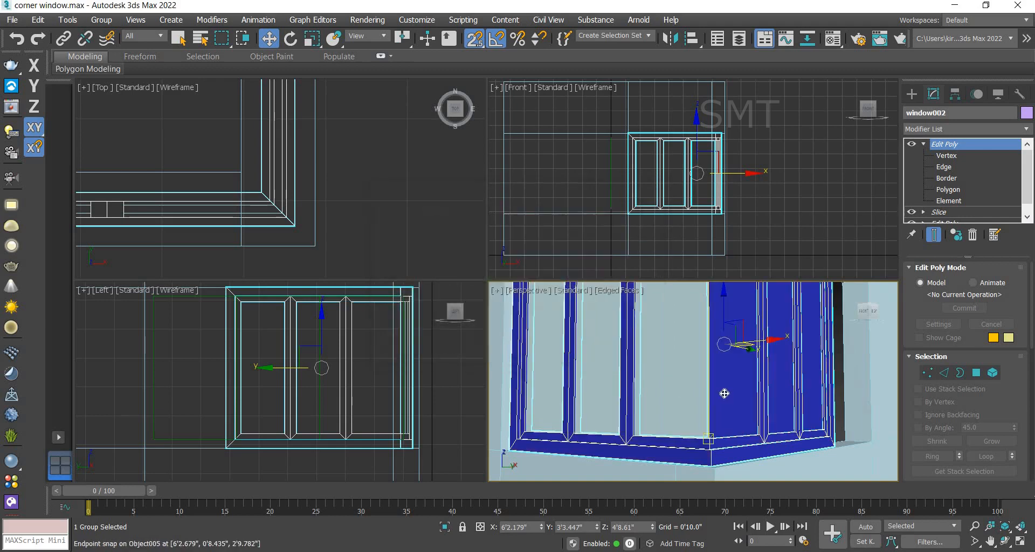
Step: At Element level, select the window frame elements of window002 and detach them as a separate object
scroll(723, 394, "down", 4)
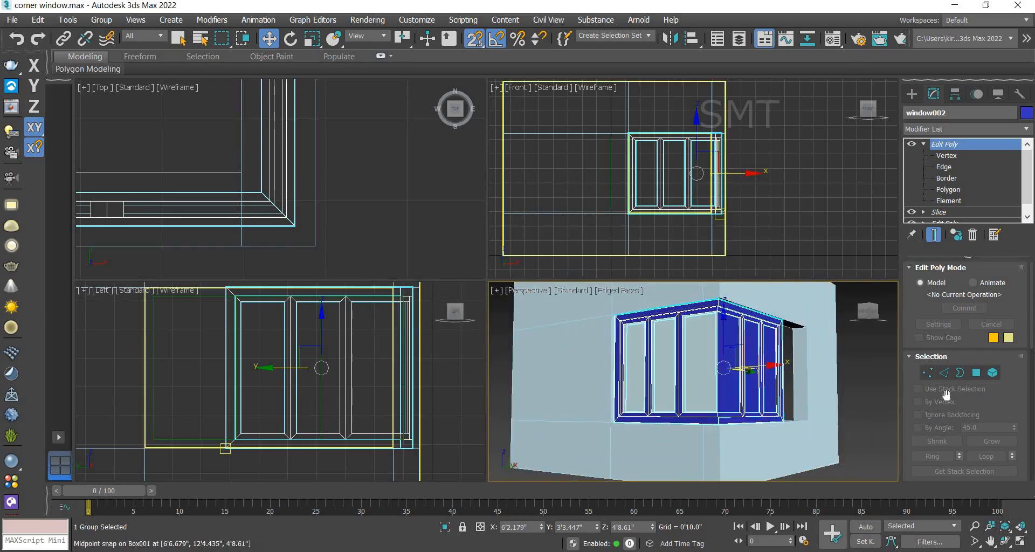
left_click(993, 373)
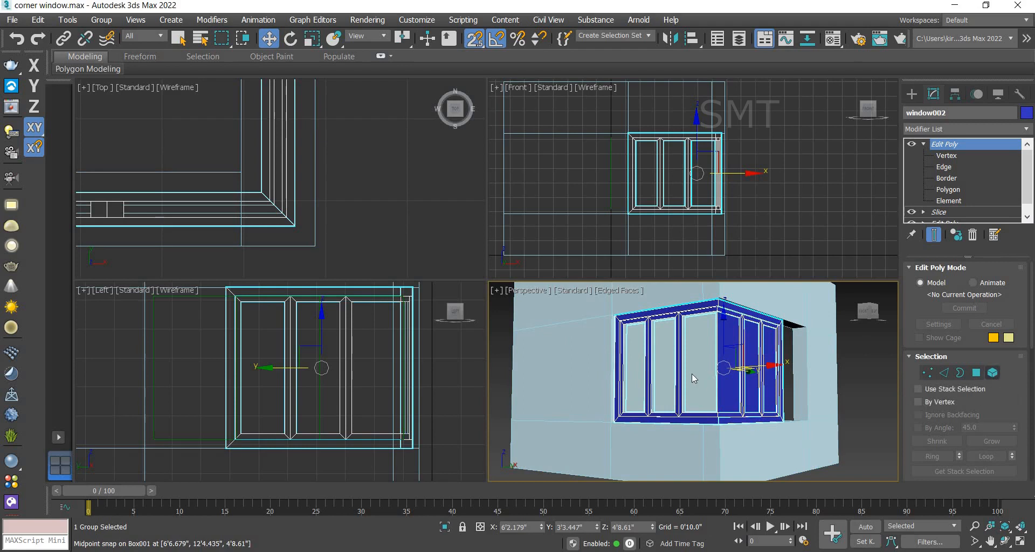
left_click(732, 372)
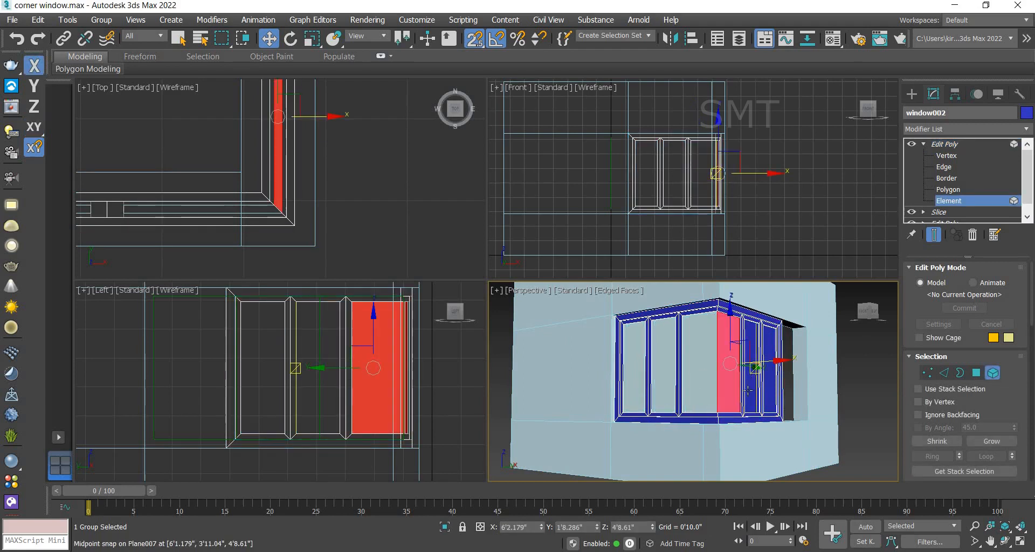
left_click(743, 387)
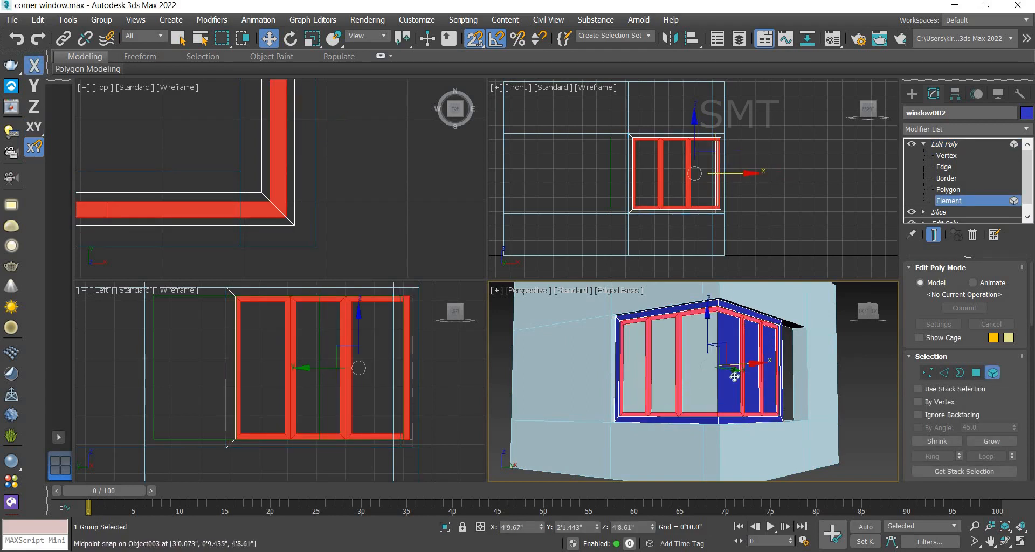
scroll(1022, 393, "down", 6)
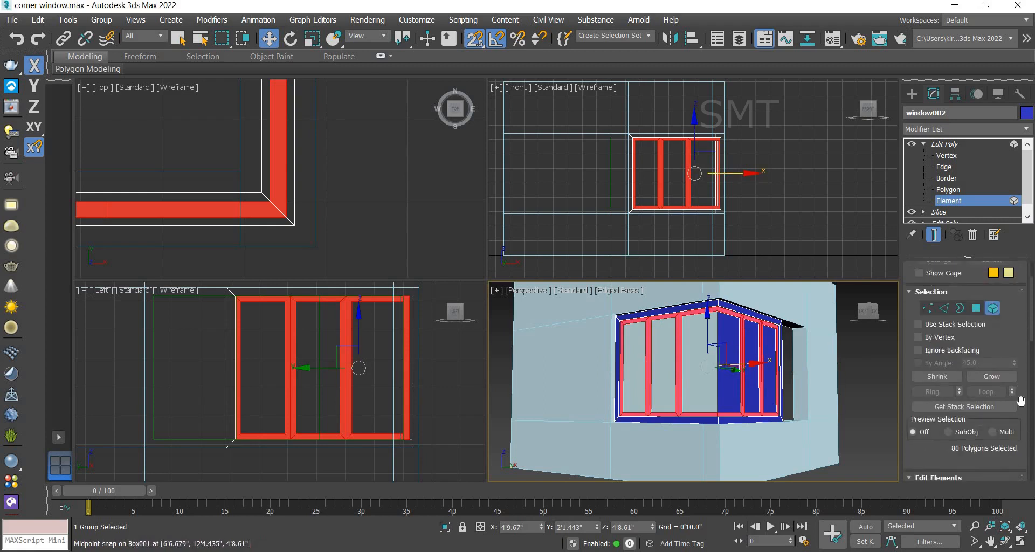
left_click_drag(979, 422, 984, 407)
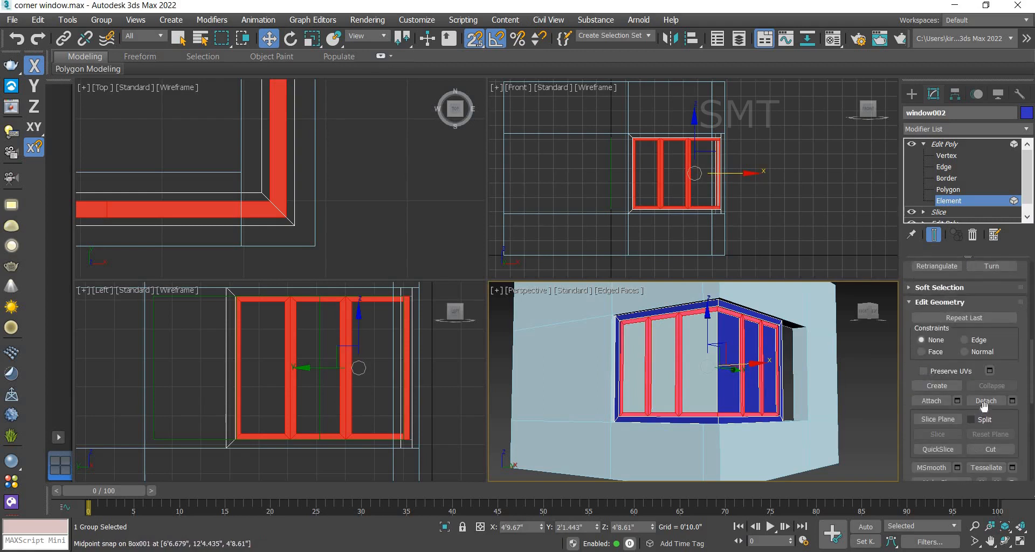
left_click(979, 406)
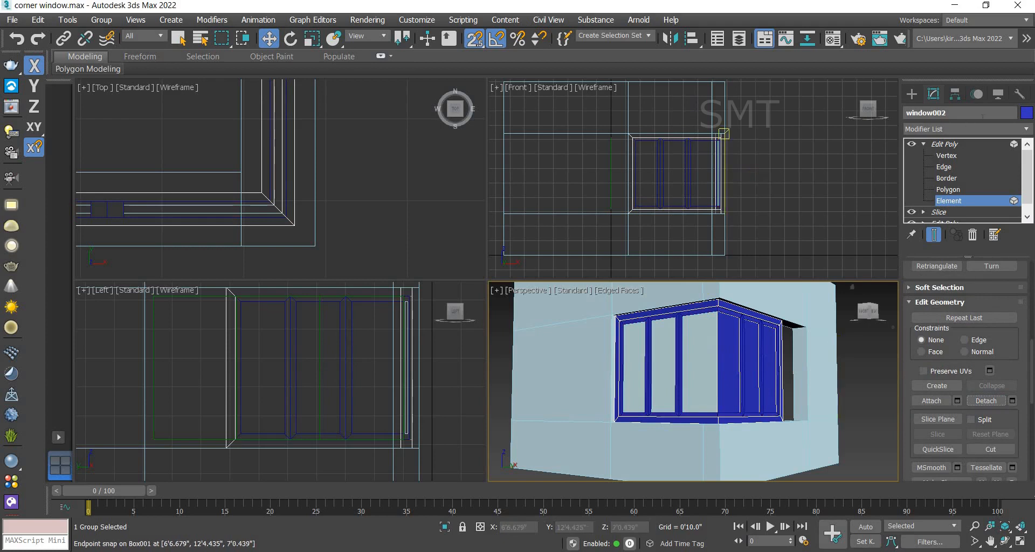
Step: Return to the top Edit Poly level and change window002's object colour to pale yellow
left_click(952, 146)
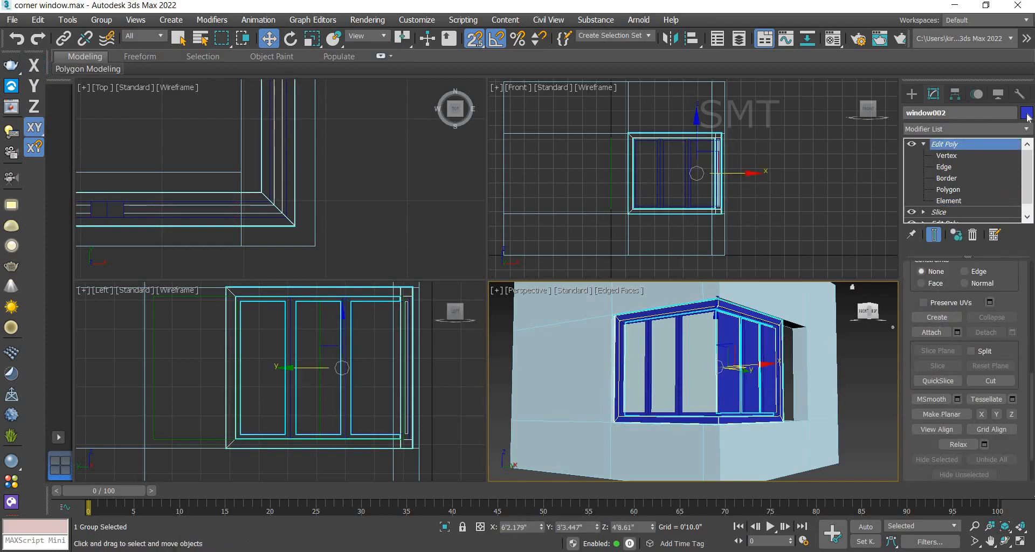
left_click(1027, 112)
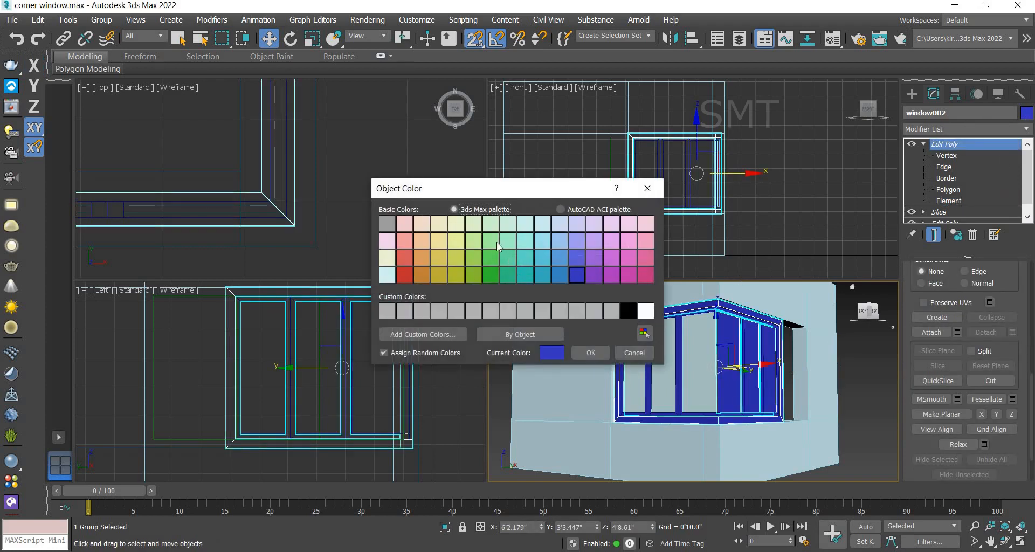
left_click(591, 352)
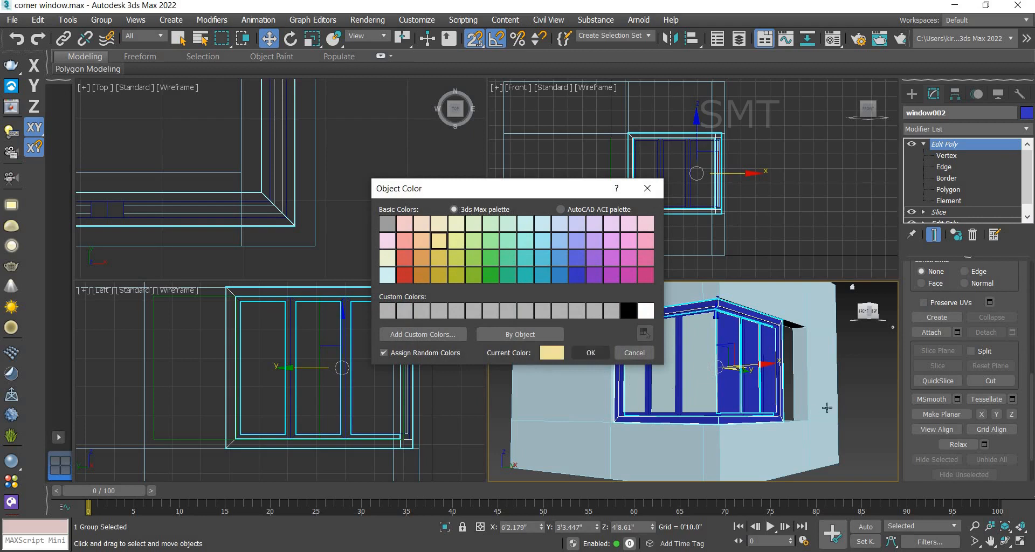
left_click(876, 383)
Step: Select the detached frame object and set its object colour to red
scroll(799, 382, "up", 3)
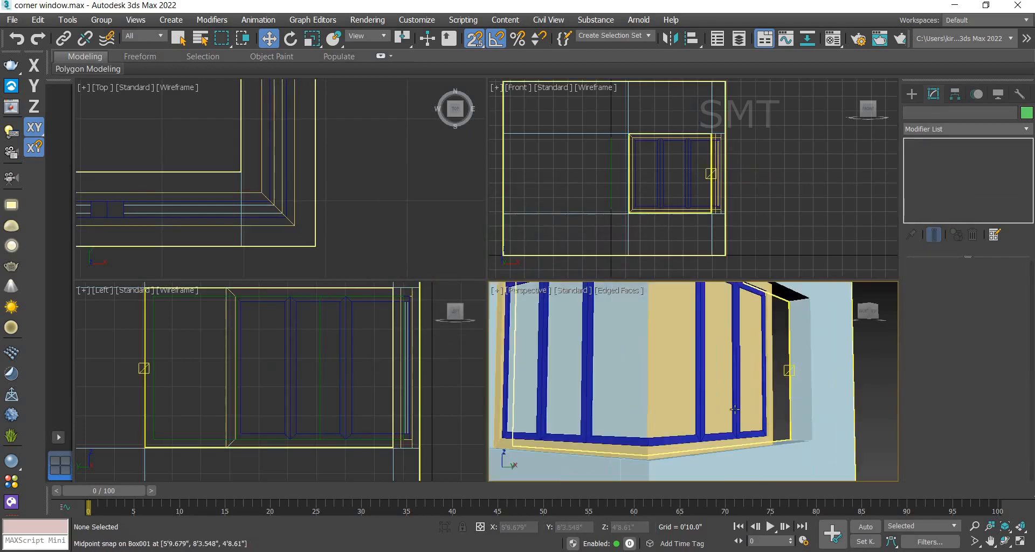
left_click(630, 440)
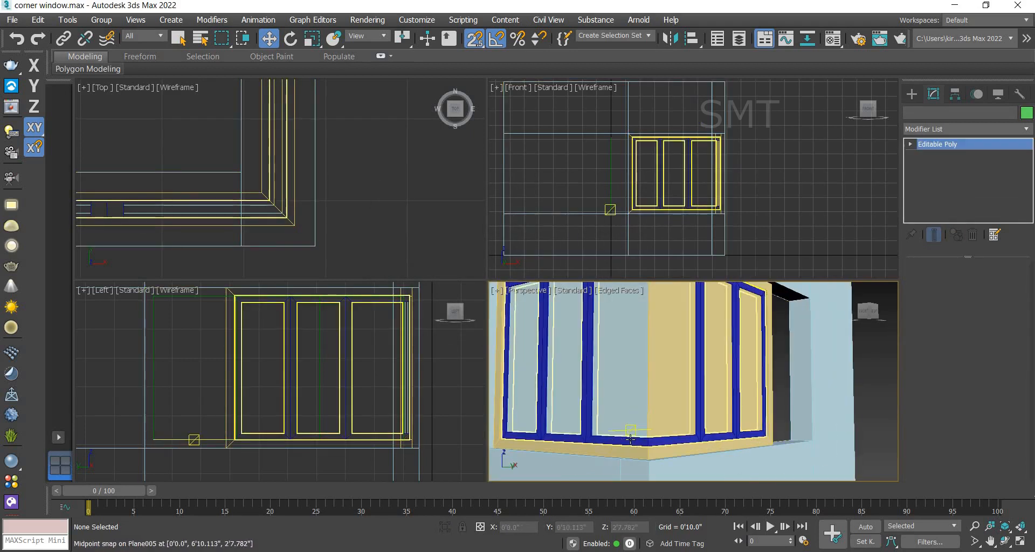
left_click(656, 442)
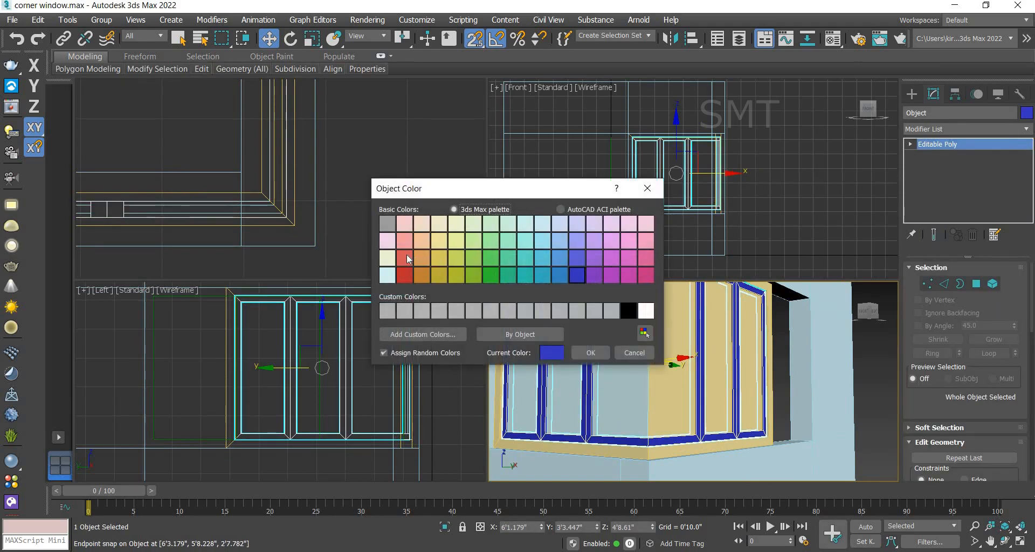
left_click_drag(406, 254, 551, 351)
left_click(591, 353)
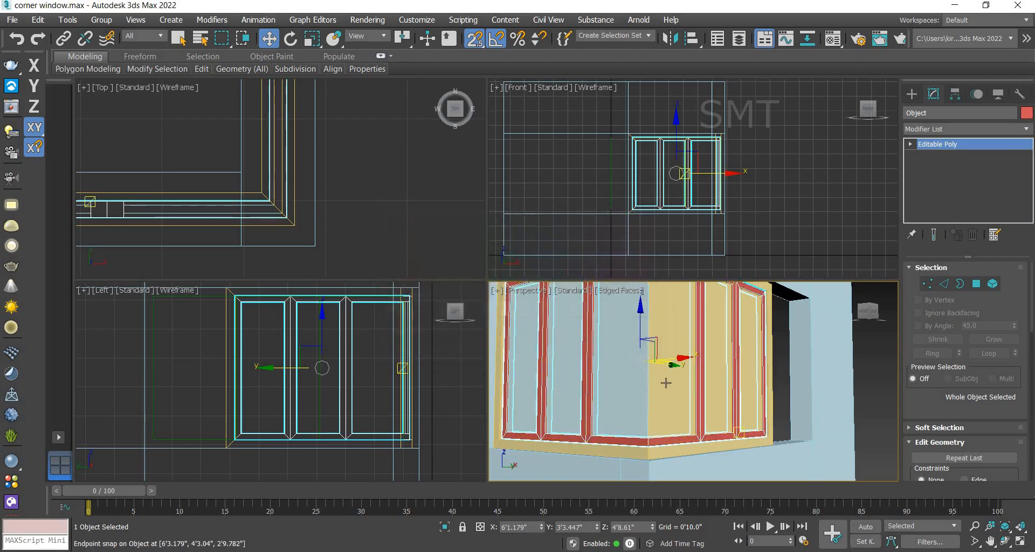
Step: Select window002 and set its object colour to light cyan
left_click(666, 383)
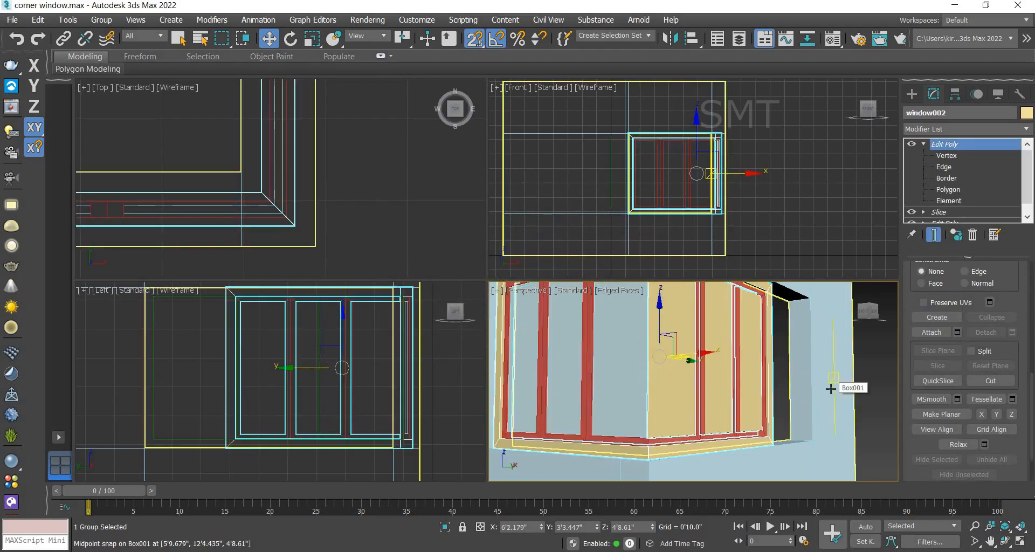
scroll(830, 388, "down", 5)
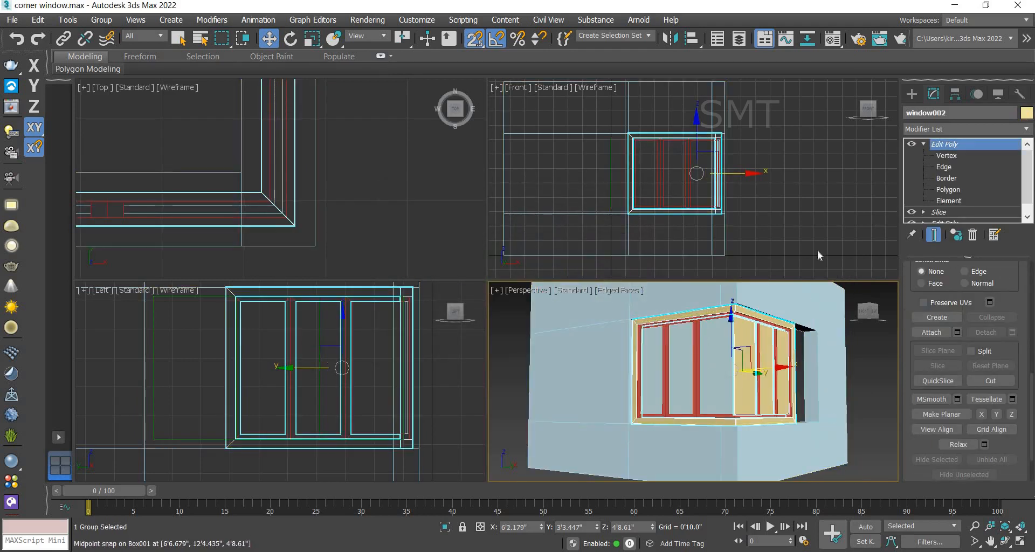
left_click(1026, 112)
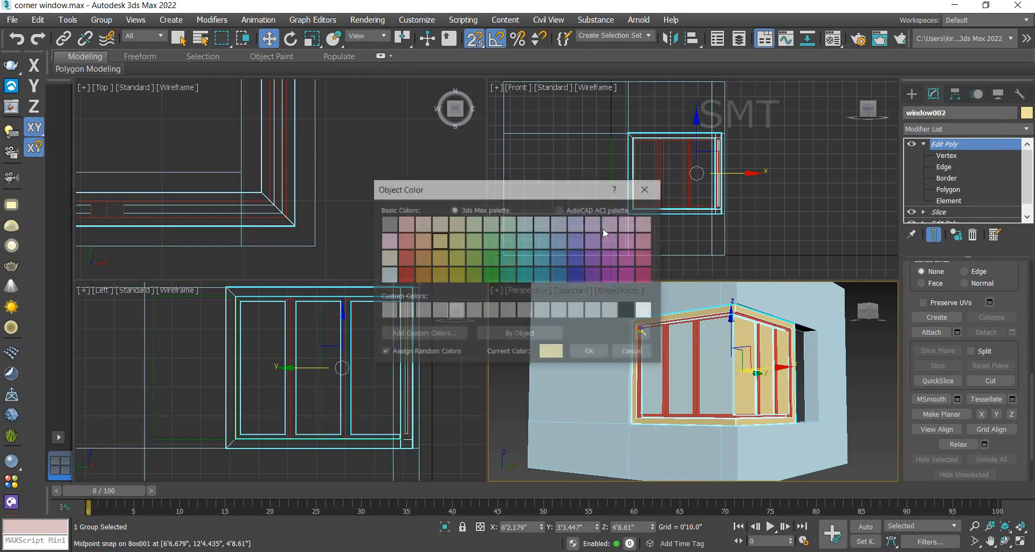
left_click(525, 240)
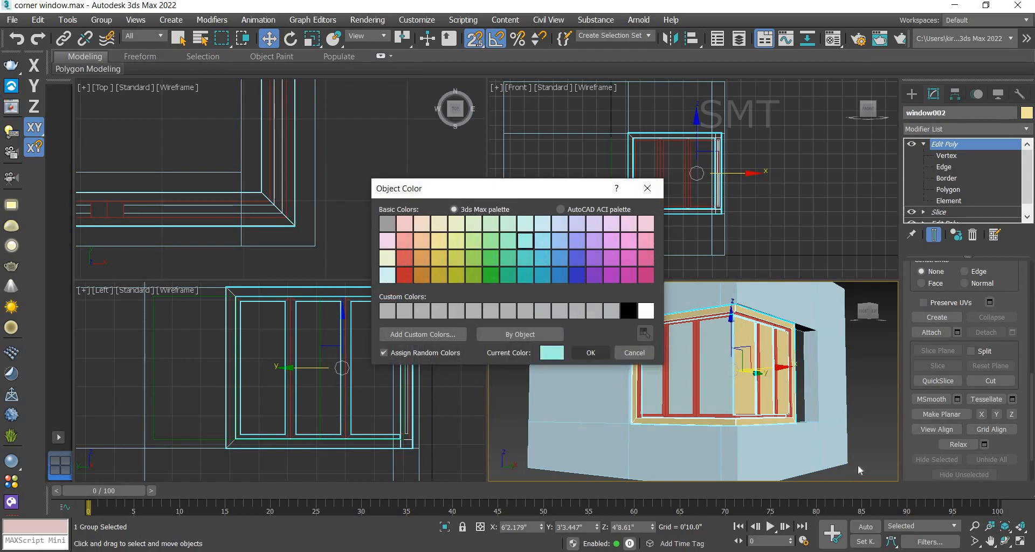
left_click(888, 374)
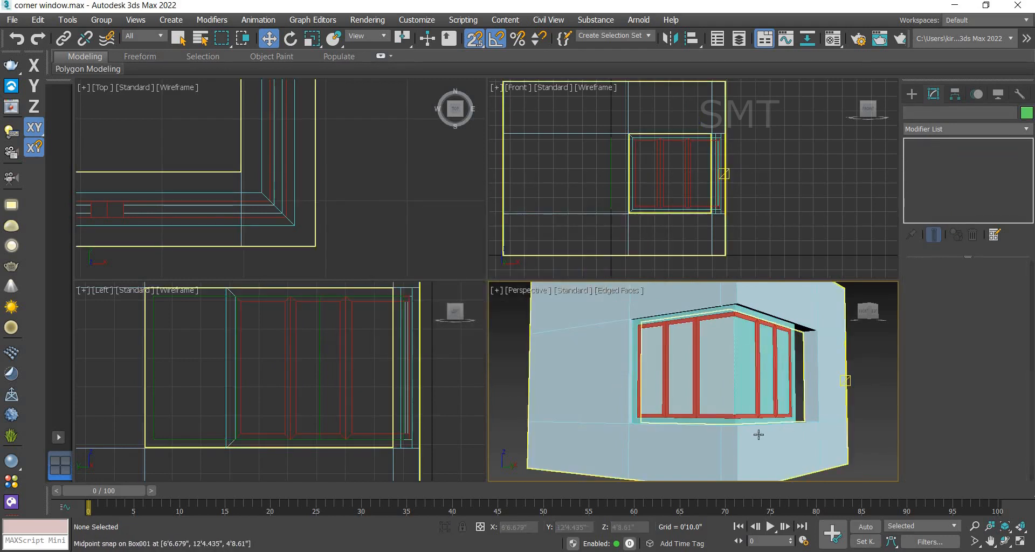
Step: At Element level, select and detach the two wall pieces that were attached to window002
left_click(738, 422)
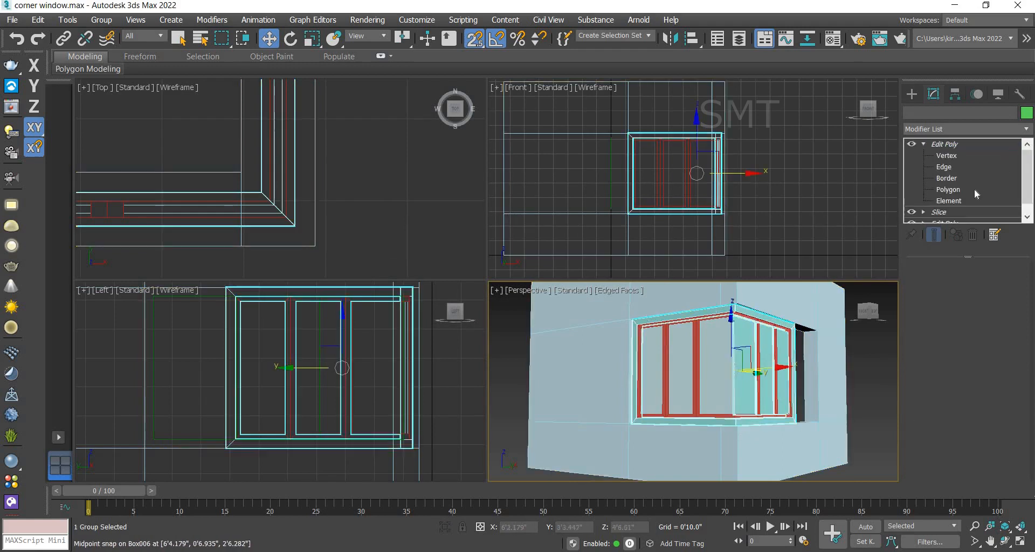
key("5")
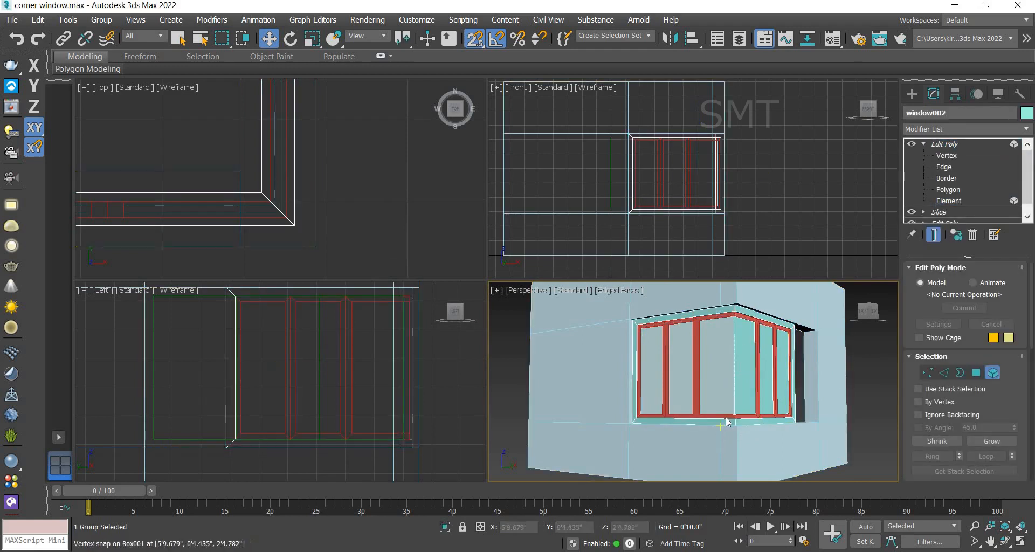
key("F5")
left_click(729, 422)
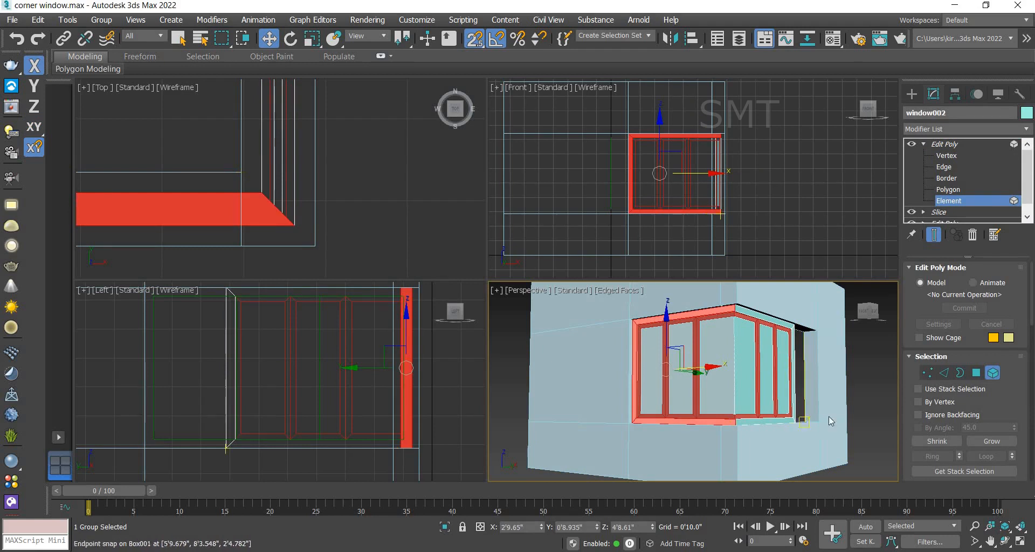
scroll(1020, 395, "down", 10)
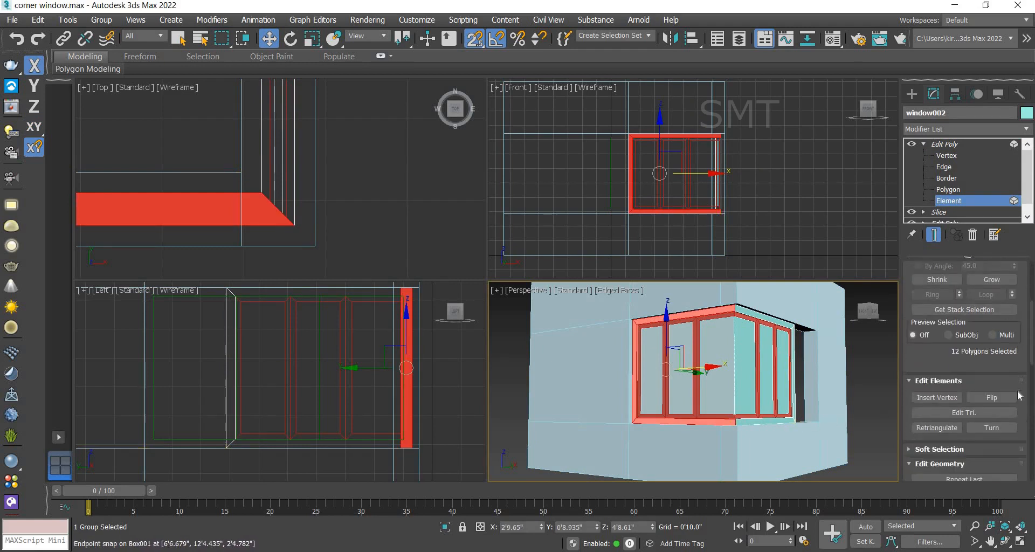
left_click(986, 433)
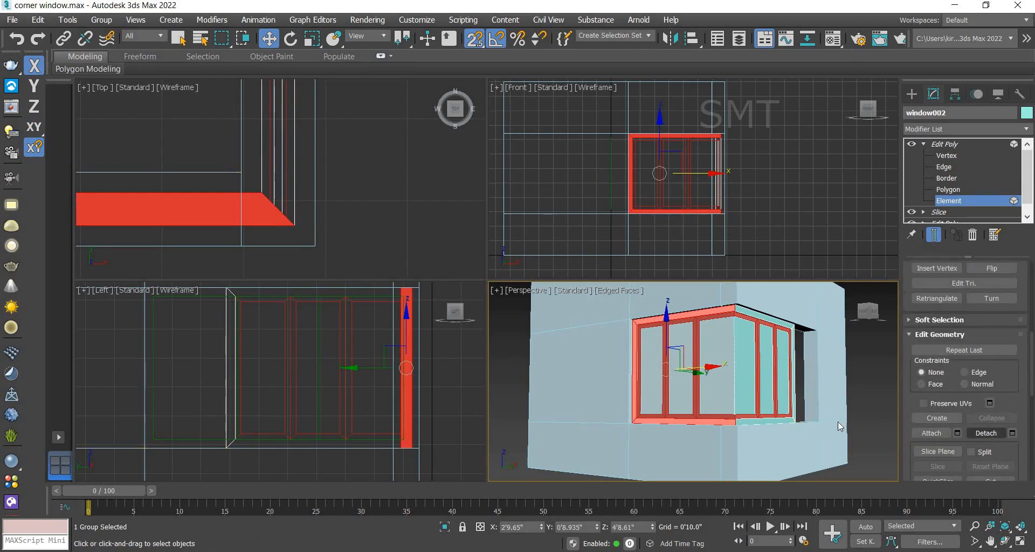
left_click(759, 421)
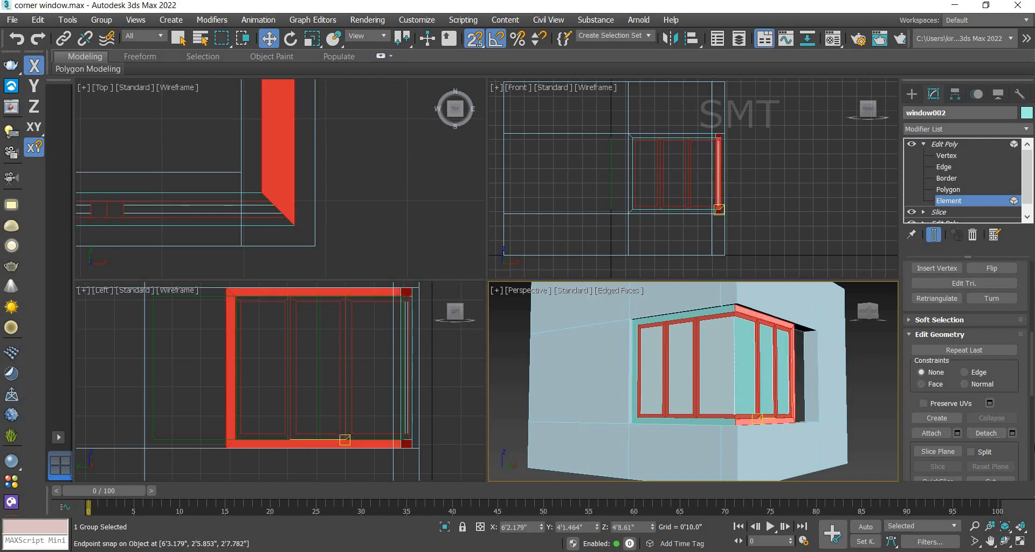
left_click(986, 434)
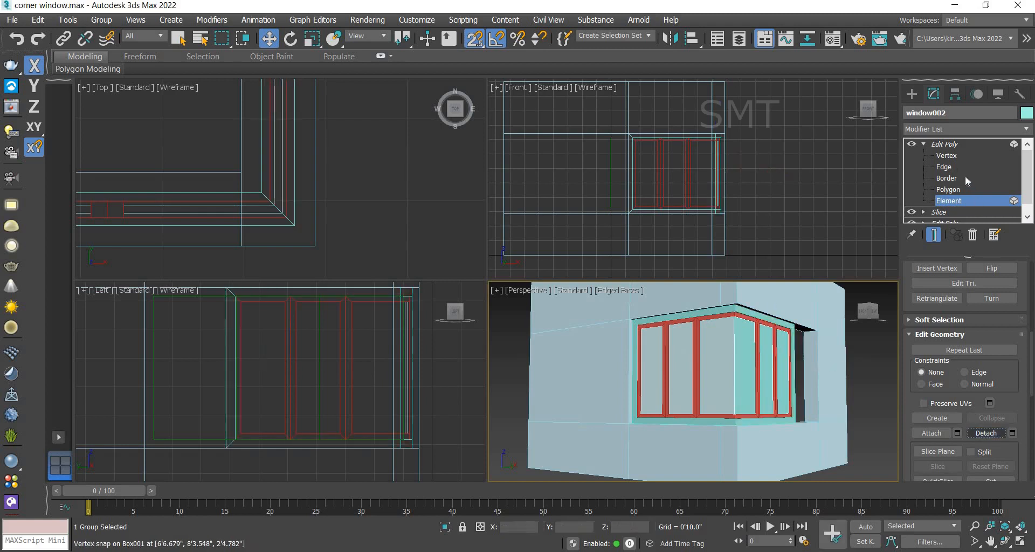
Step: Select the detached wall-frame piece on the right wall and set its object colour to orange
left_click(946, 144)
left_click(745, 426)
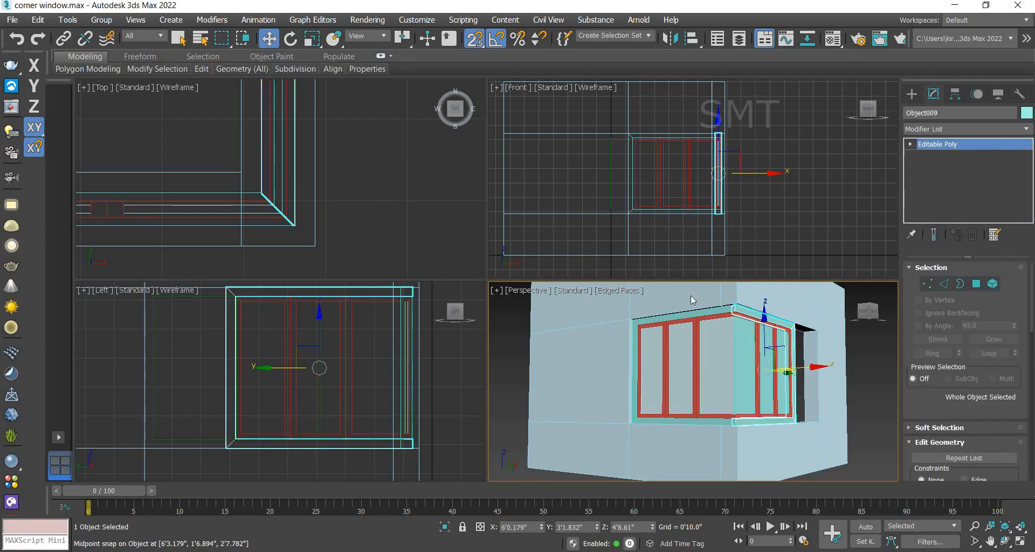
left_click(1026, 113)
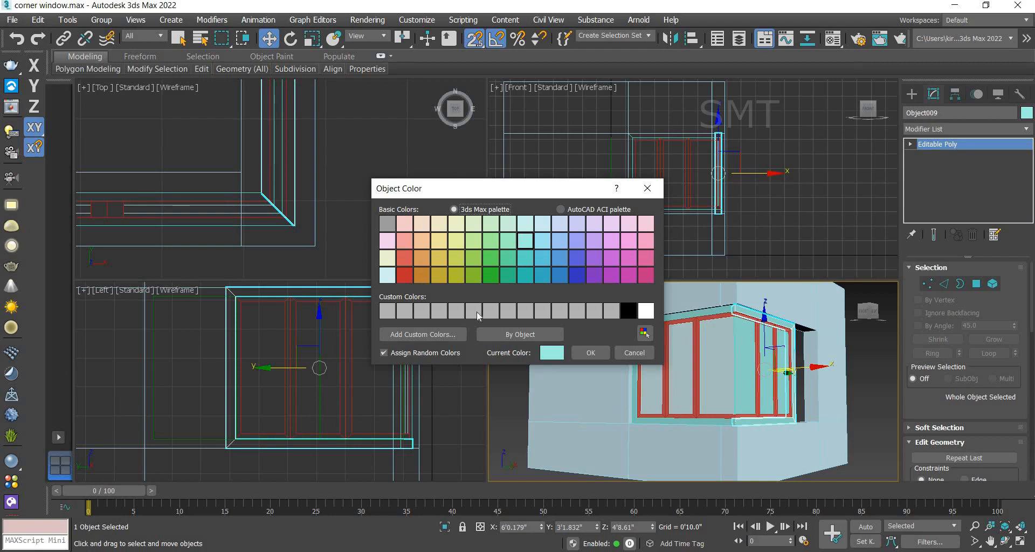
left_click(422, 275)
left_click(591, 353)
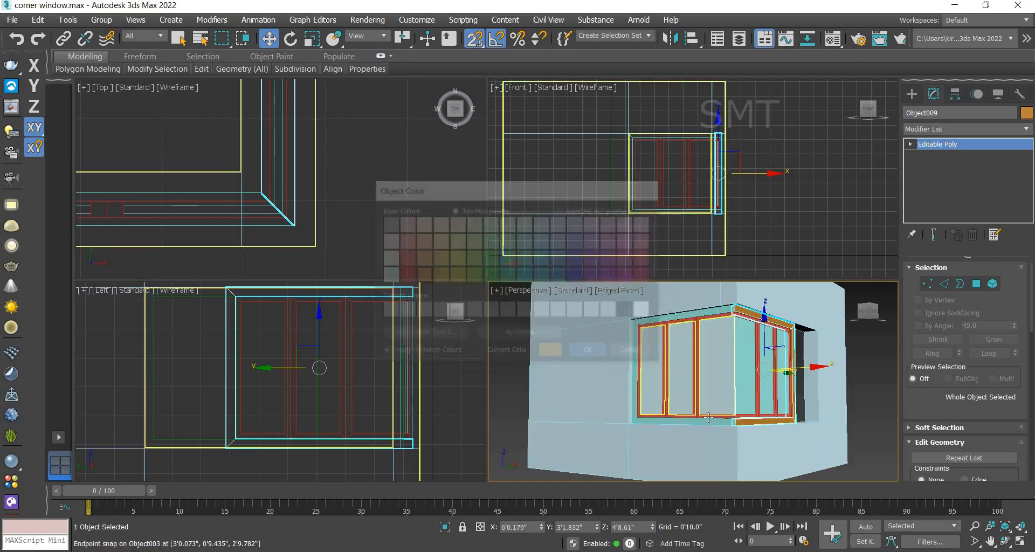
Step: Select the detached wall-frame piece on the left wall, apply the object colour, and deselect
left_click(709, 421)
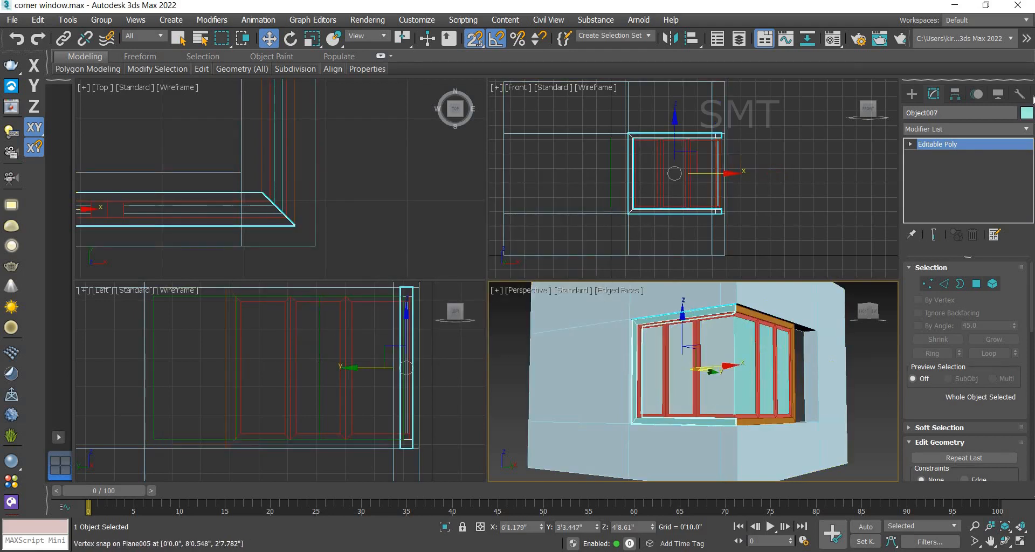
left_click(1027, 112)
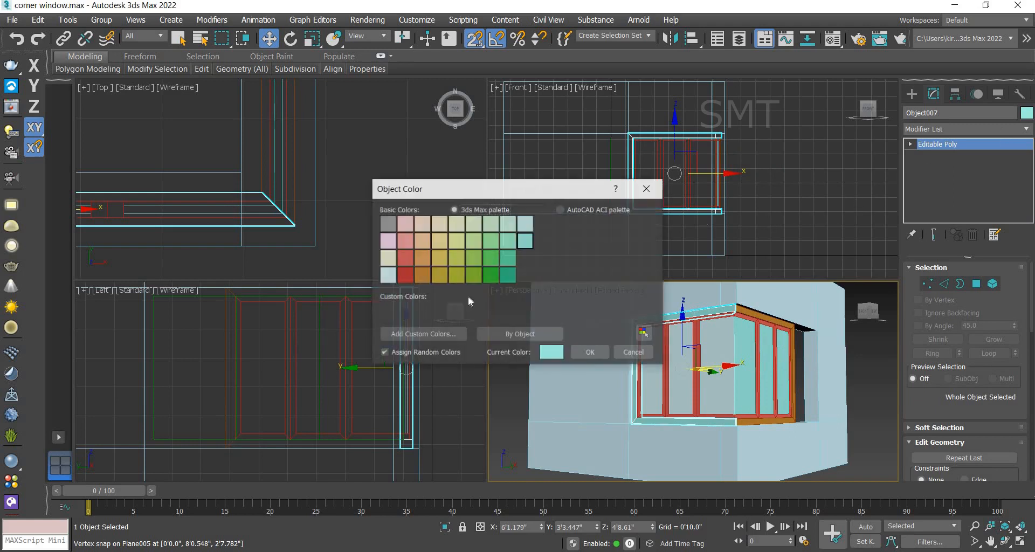
left_click(591, 352)
left_click(880, 441)
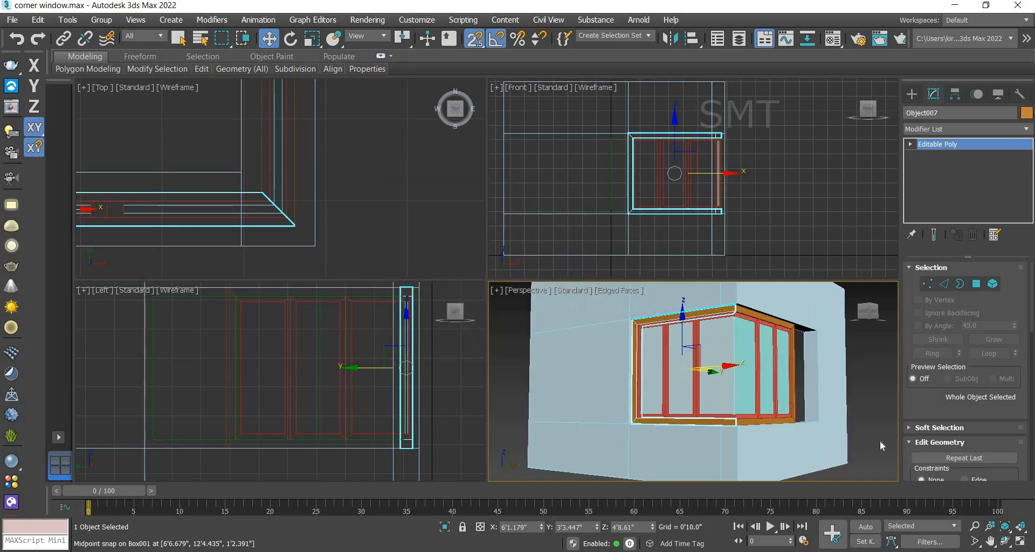
Step: Select window002, reapply its pale object colour, and deselect
left_click(750, 371)
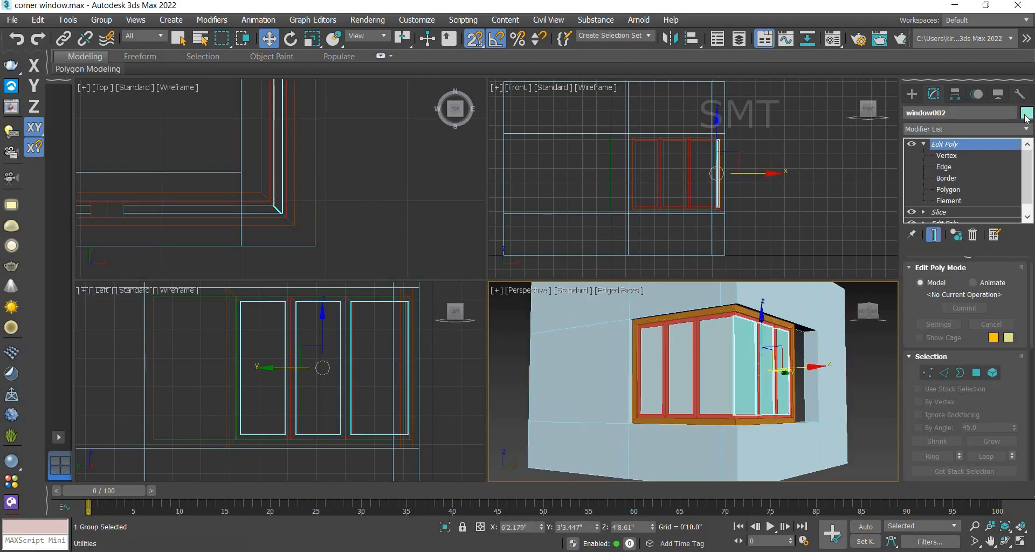
left_click(1027, 112)
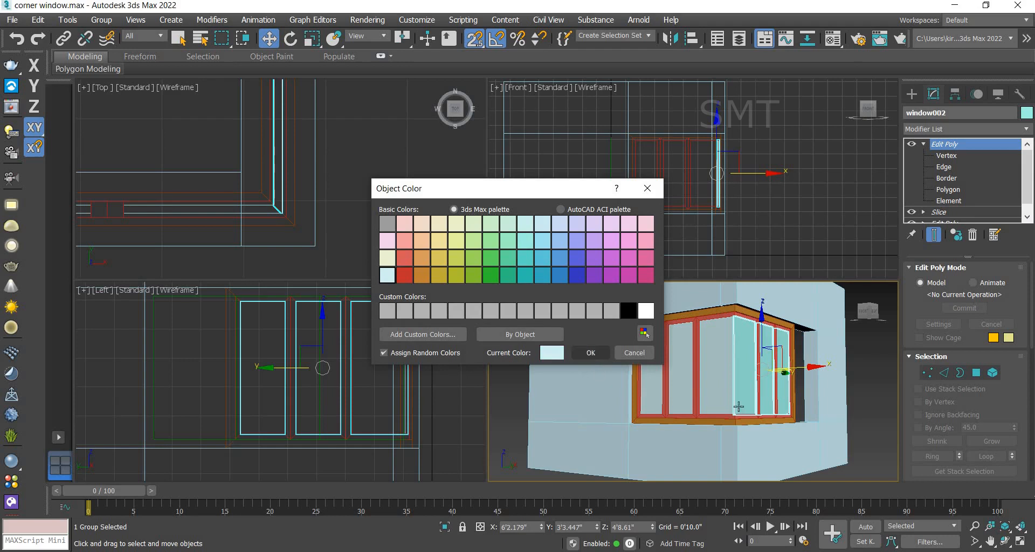
left_click(590, 352)
left_click(872, 399)
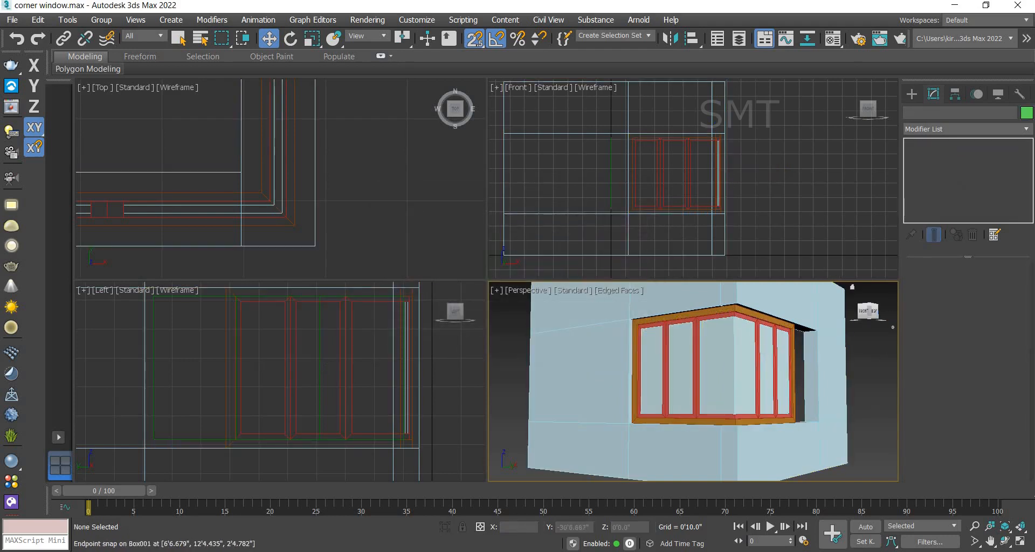
Step: Move the end vertices of the right wall frame piece along Y to snap to the wall opening's edge
key("alt+w")
left_click(473, 244)
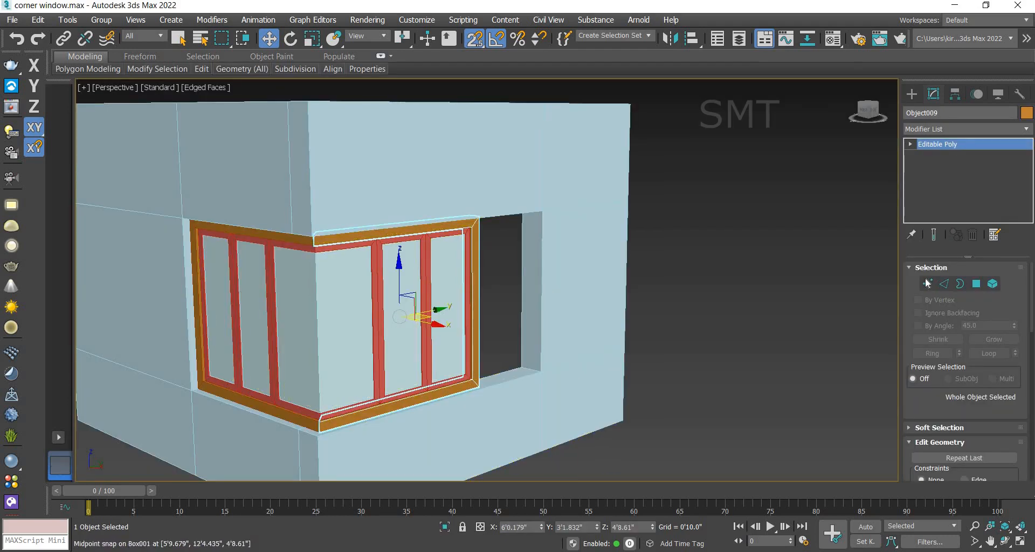
left_click(928, 284)
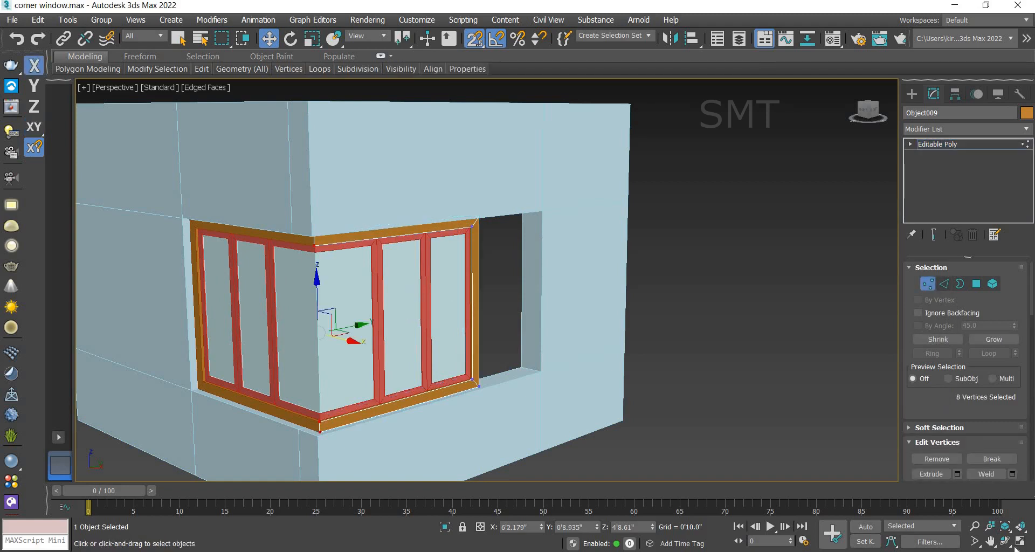
key("alt+w")
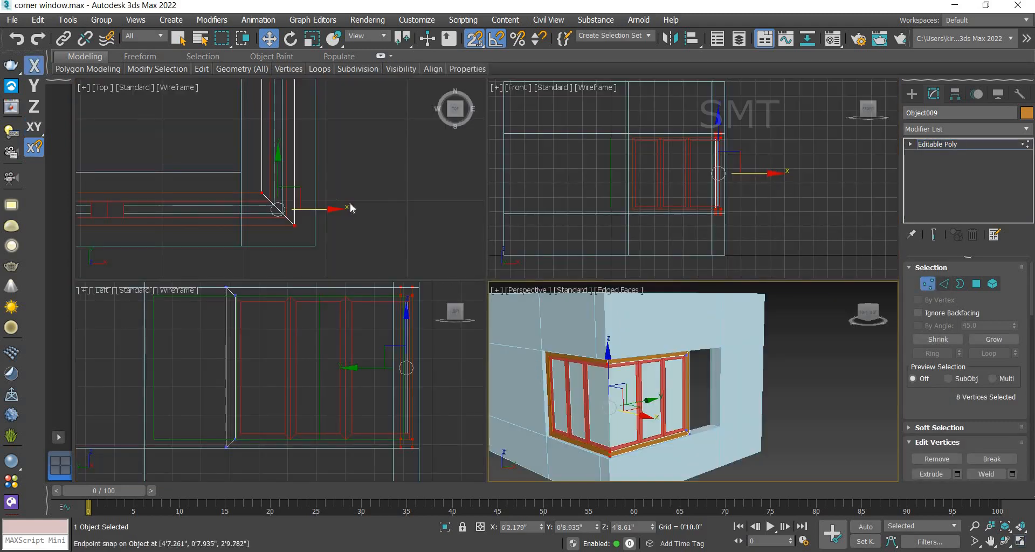
scroll(688, 180, "down", 4)
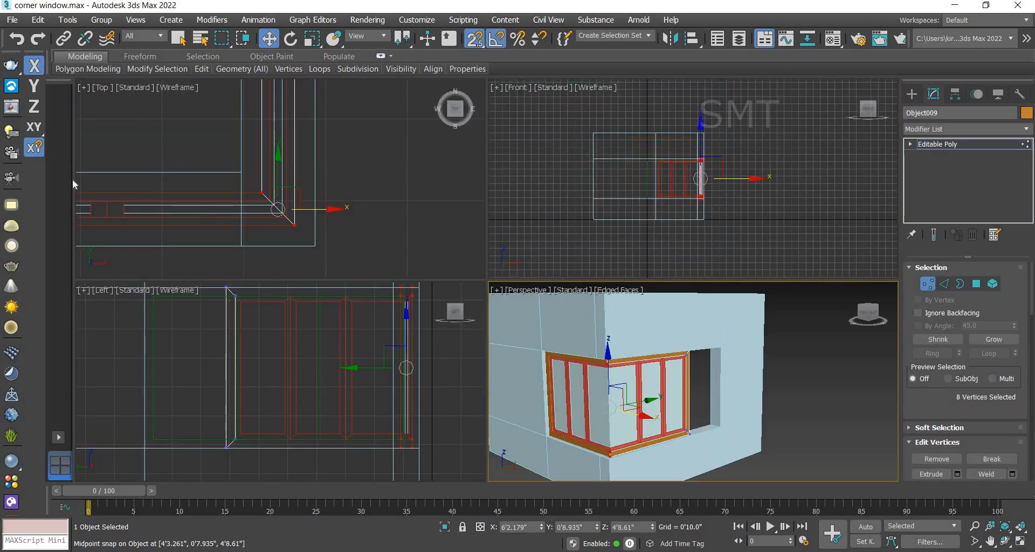
scroll(314, 211, "down", 5)
middle_click_drag(317, 162, 366, 273)
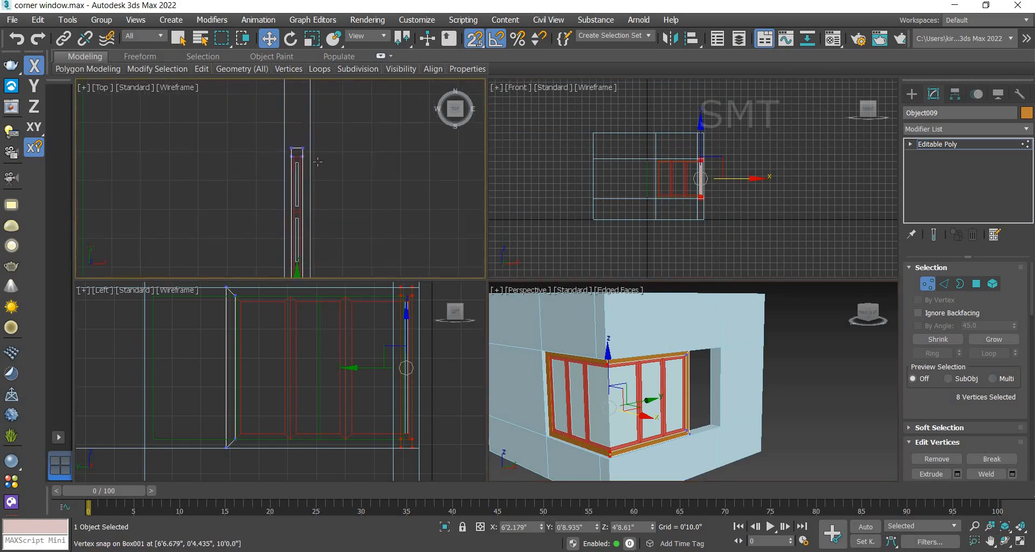
middle_click_drag(347, 156, 353, 231)
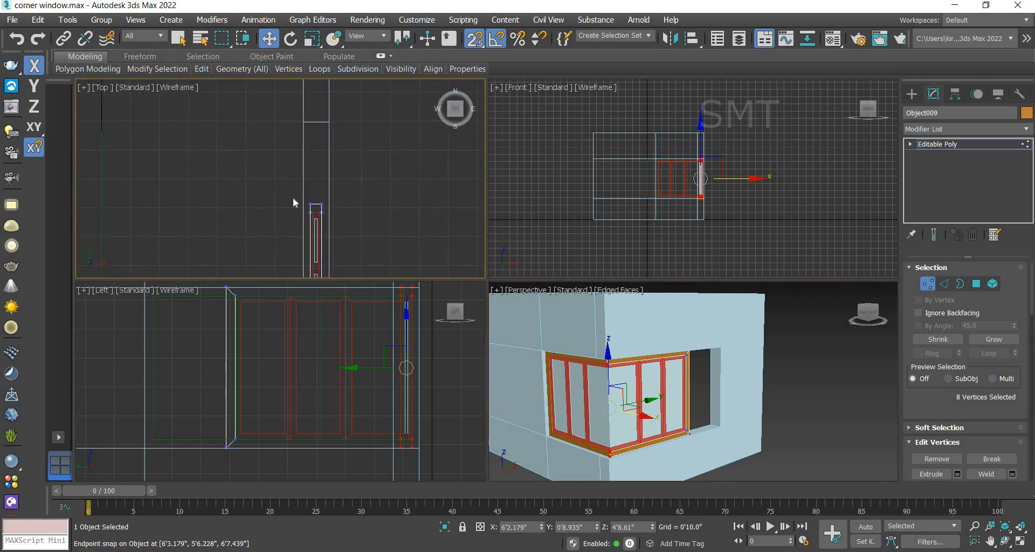
left_click_drag(294, 200, 286, 158)
scroll(309, 109, "up", 5)
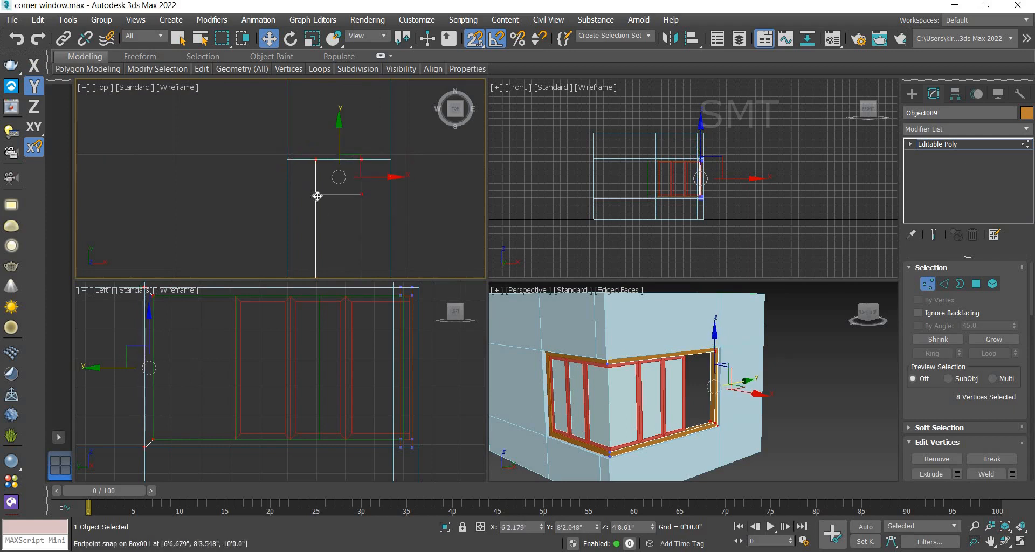
scroll(319, 180, "down", 7)
scroll(324, 223, "up", 4)
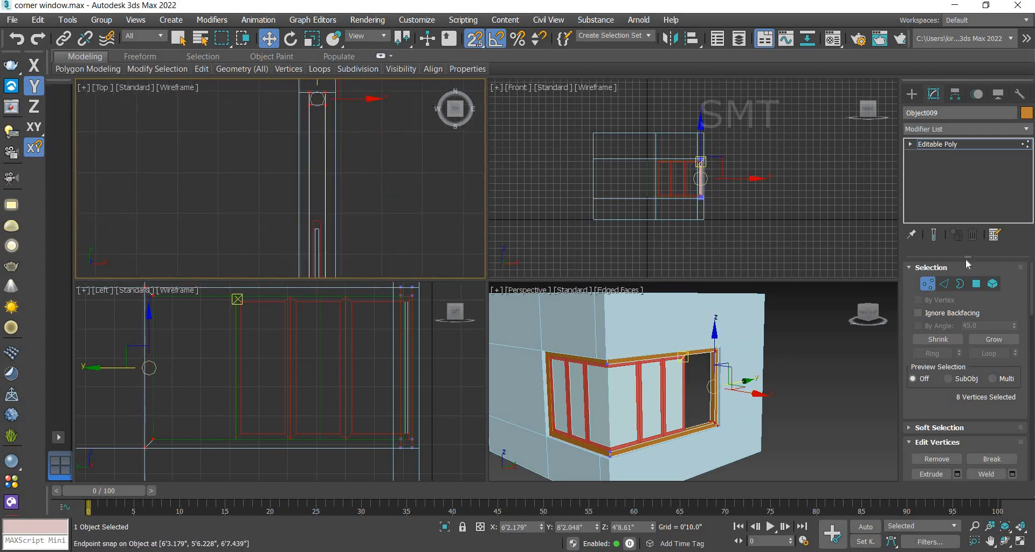
left_click(937, 144)
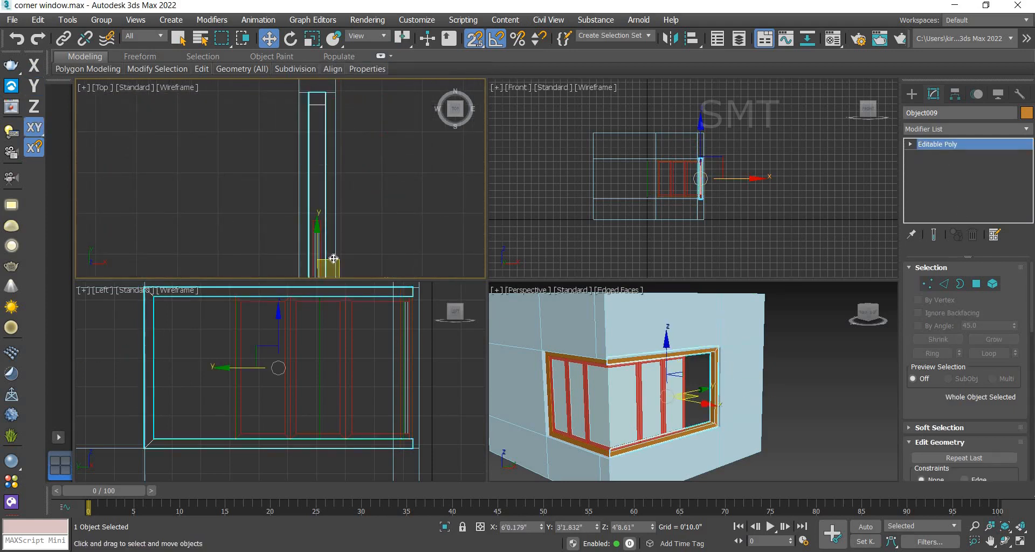
Step: Stretch the right wall's red window frame by selecting its end vertices and moving them along Y to the opening edge
scroll(302, 181, "up", 3)
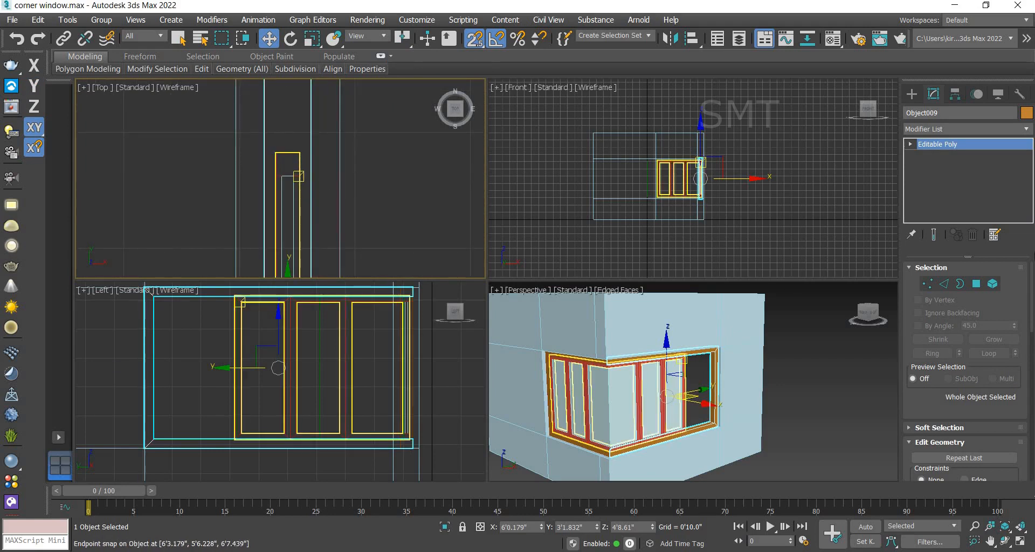
left_click(300, 182)
left_click(929, 283)
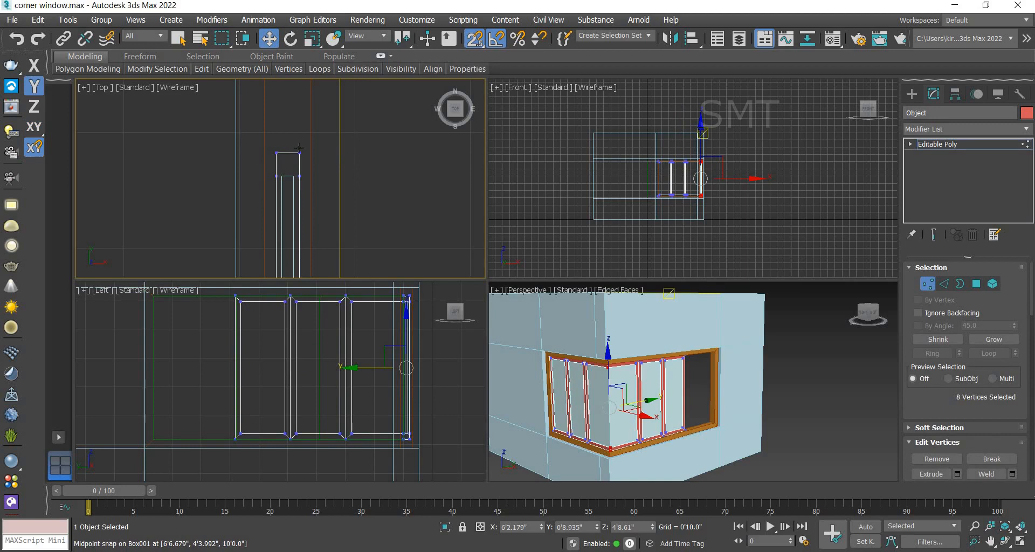
scroll(302, 162, "down", 4)
scroll(305, 180, "up", 2)
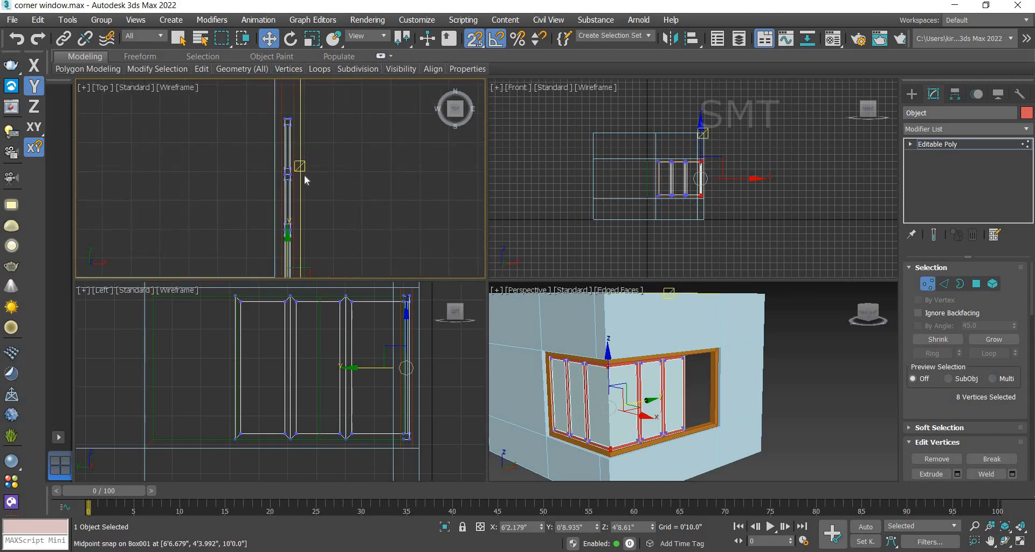
left_click_drag(250, 106, 340, 193)
middle_click_drag(376, 170, 383, 273)
scroll(310, 241, "up", 4)
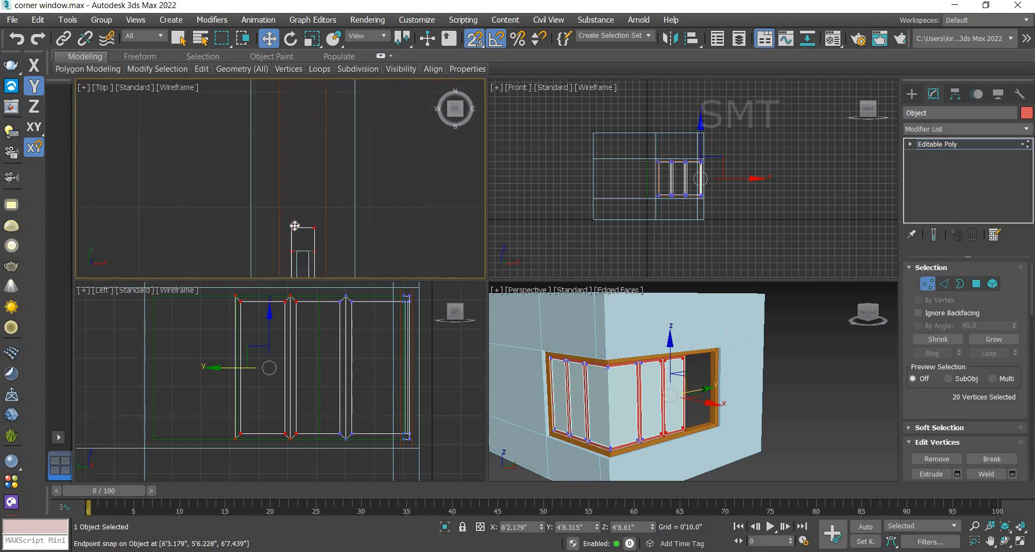
left_click_drag(291, 184, 287, 144)
scroll(289, 148, "down", 4)
middle_click_drag(287, 144, 296, 271)
left_click_drag(296, 271, 319, 176)
scroll(369, 162, "down", 7)
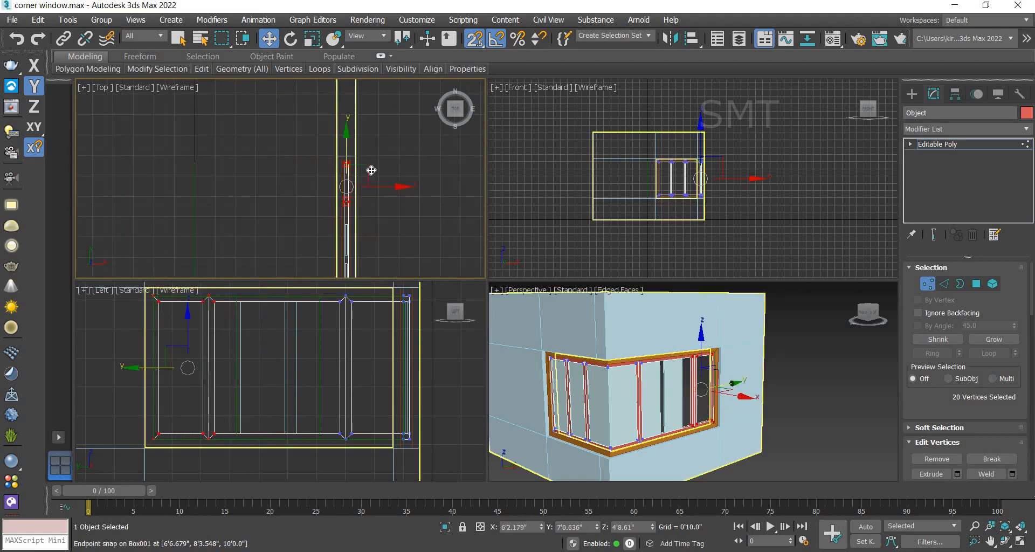
scroll(377, 215, "up", 5)
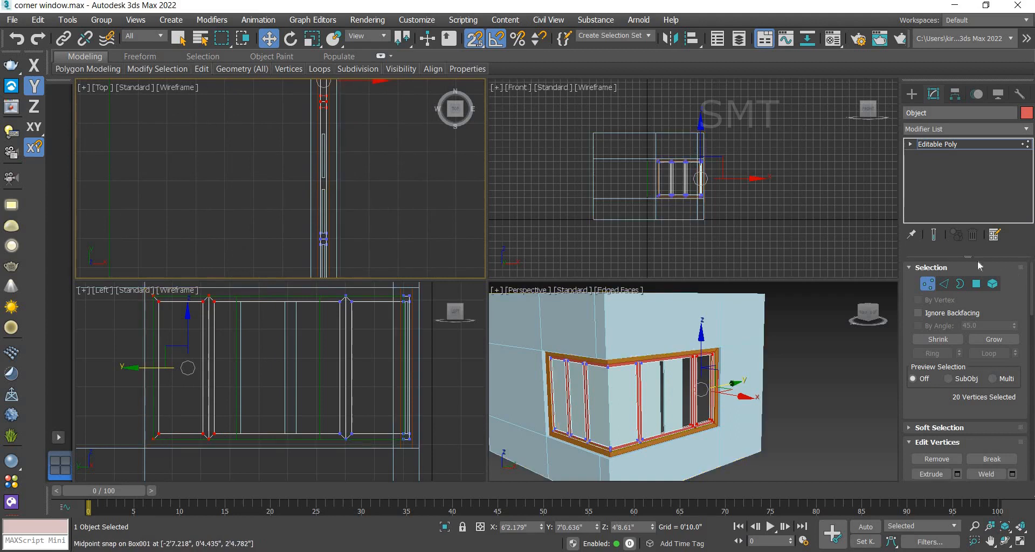
left_click(949, 144)
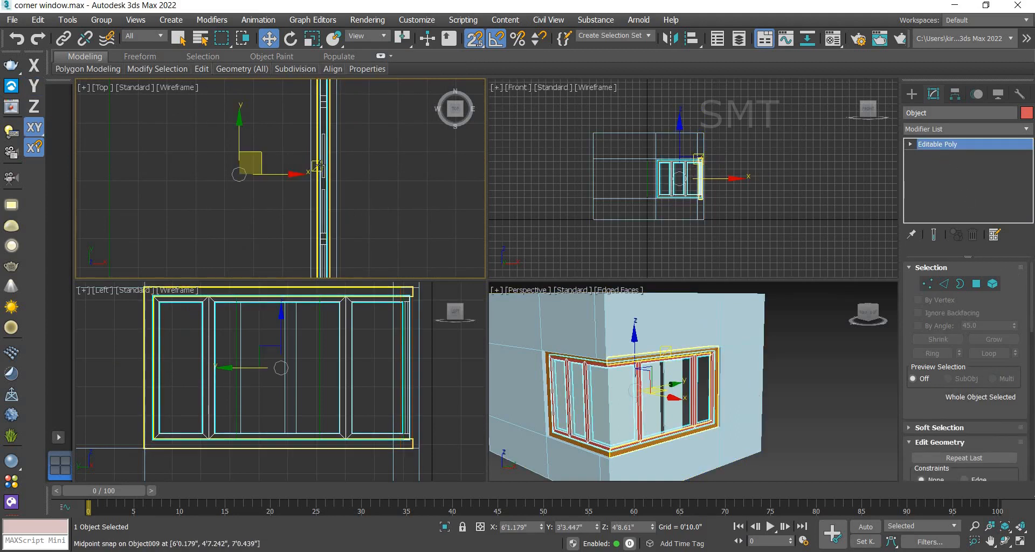
left_click(321, 165)
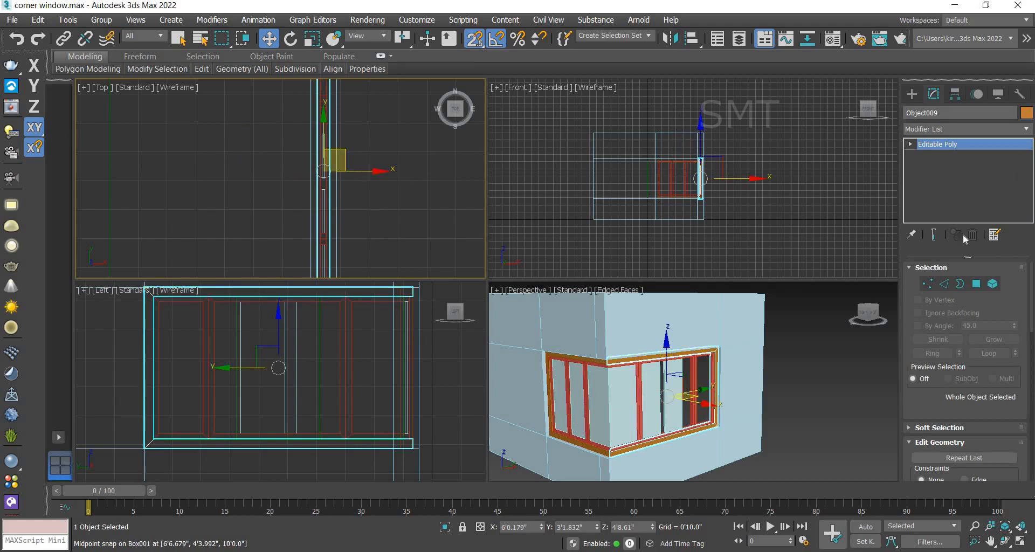
left_click(927, 285)
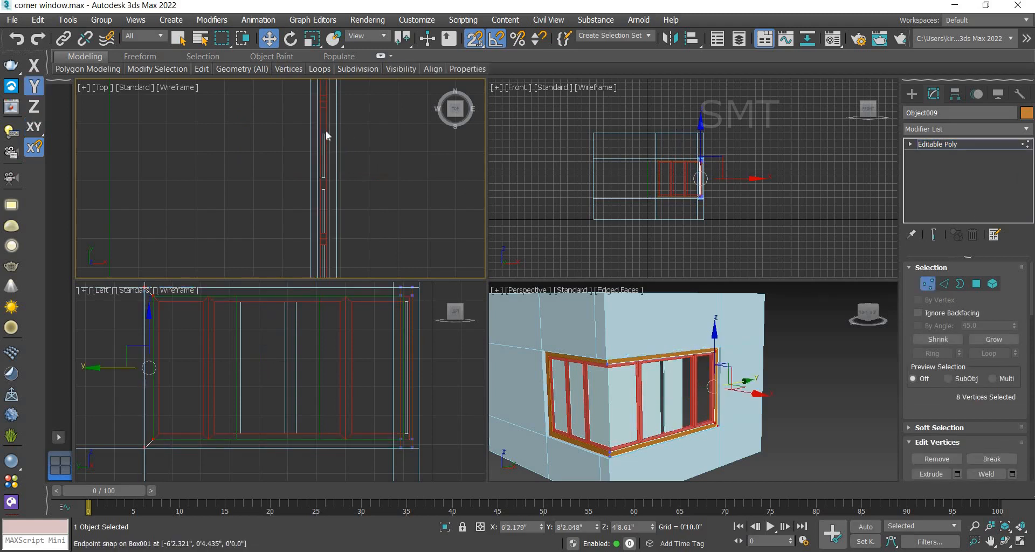
scroll(323, 150, "up", 5)
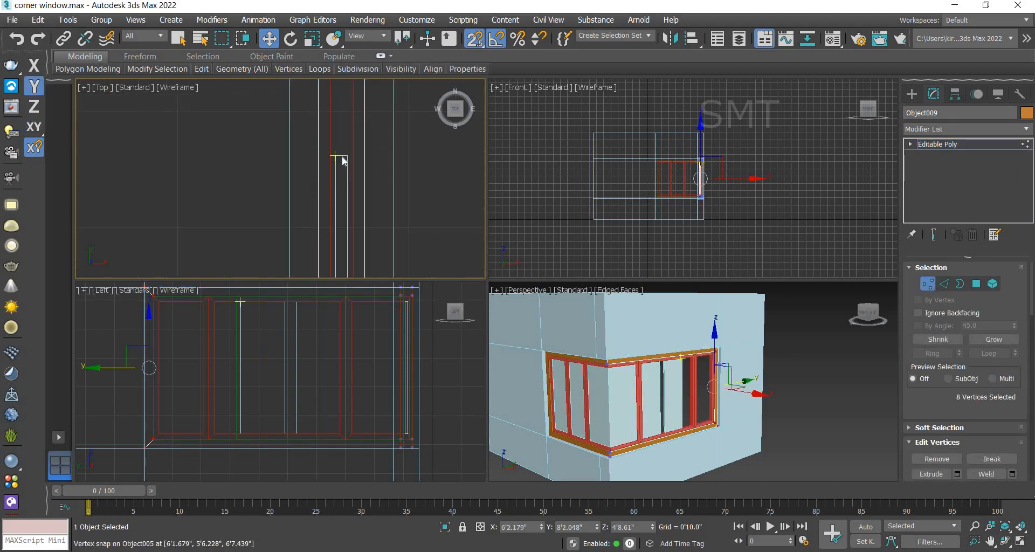
left_click(342, 157)
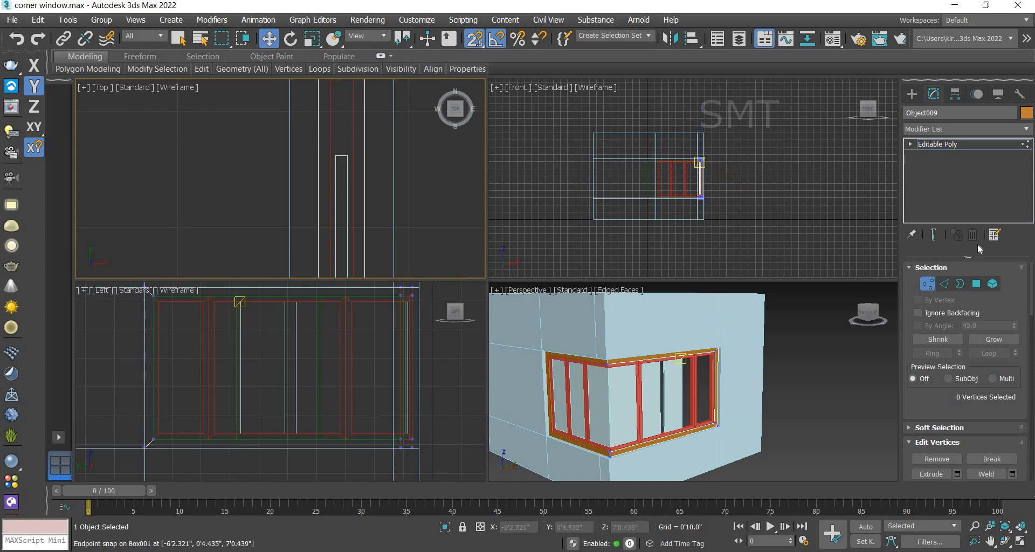
left_click(943, 145)
Step: Select window002's glass end vertices and move them along Y so the glass reaches the stretched frame
left_click(340, 158)
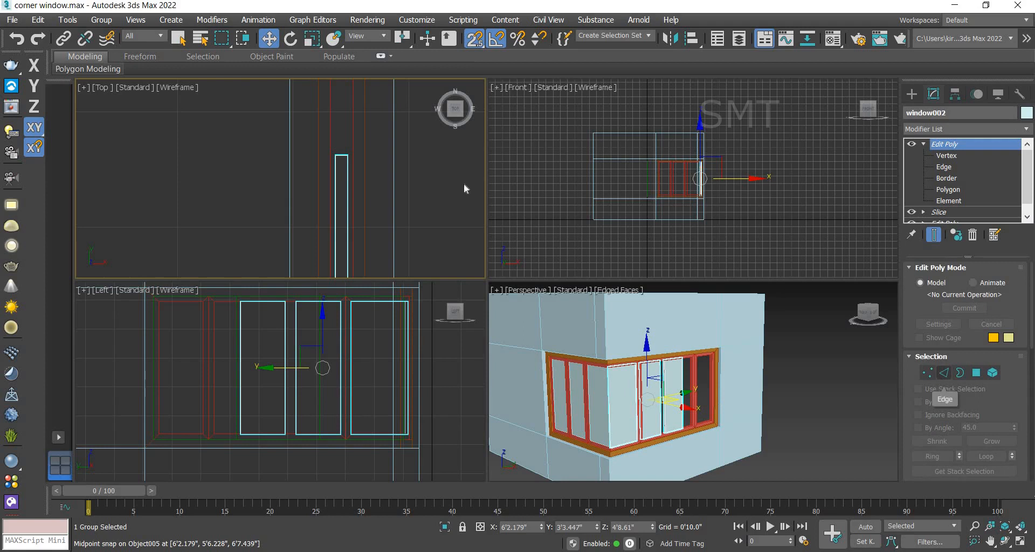
left_click_drag(325, 143, 377, 168)
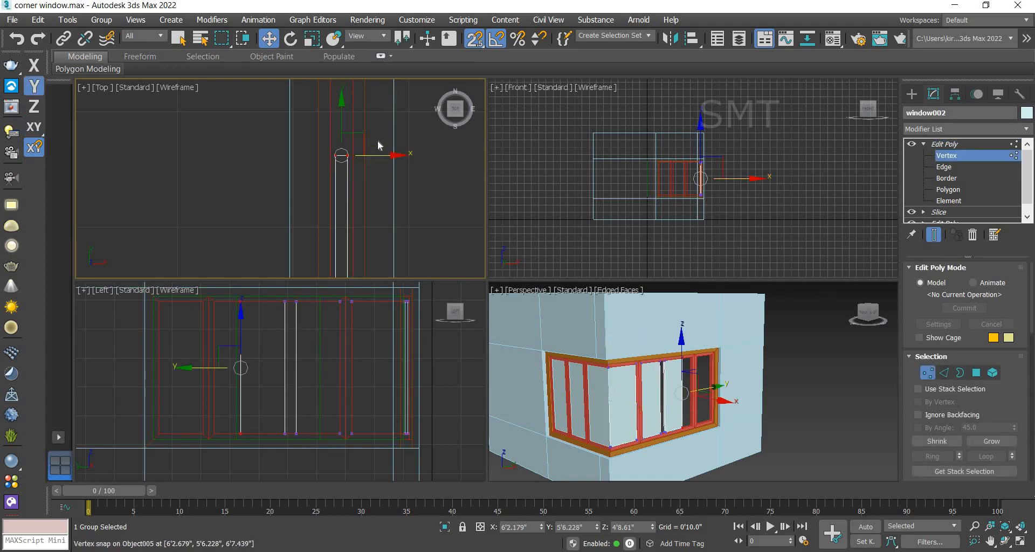
scroll(378, 143, "down", 3)
middle_click_drag(385, 117, 384, 168)
scroll(383, 166, "down", 3)
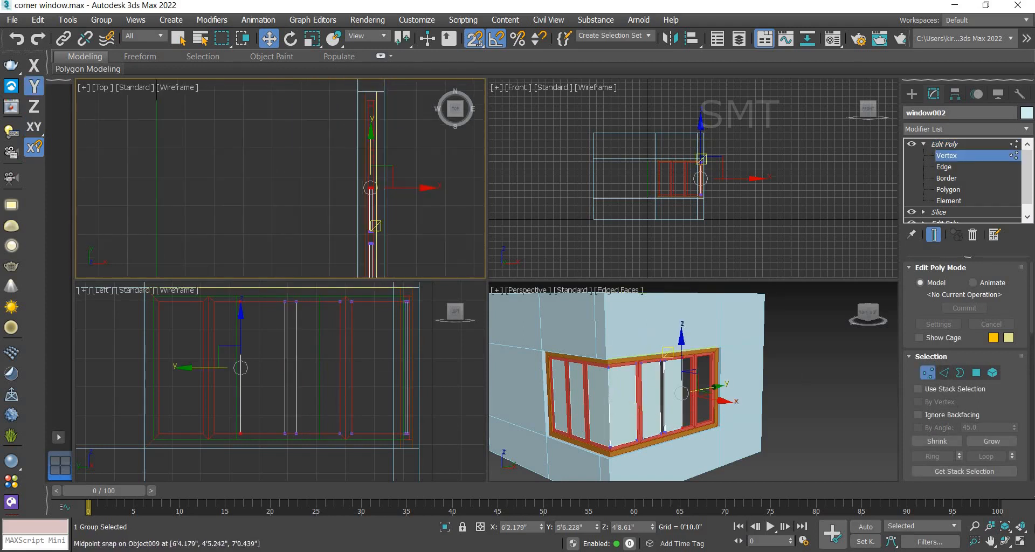
key("alt+w")
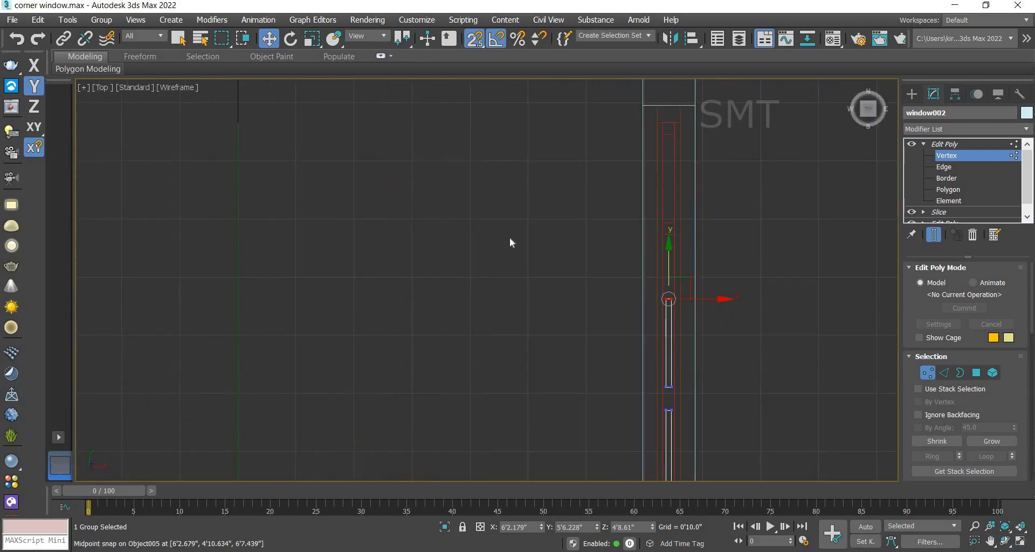
scroll(511, 243, "down", 2)
scroll(552, 233, "up", 3)
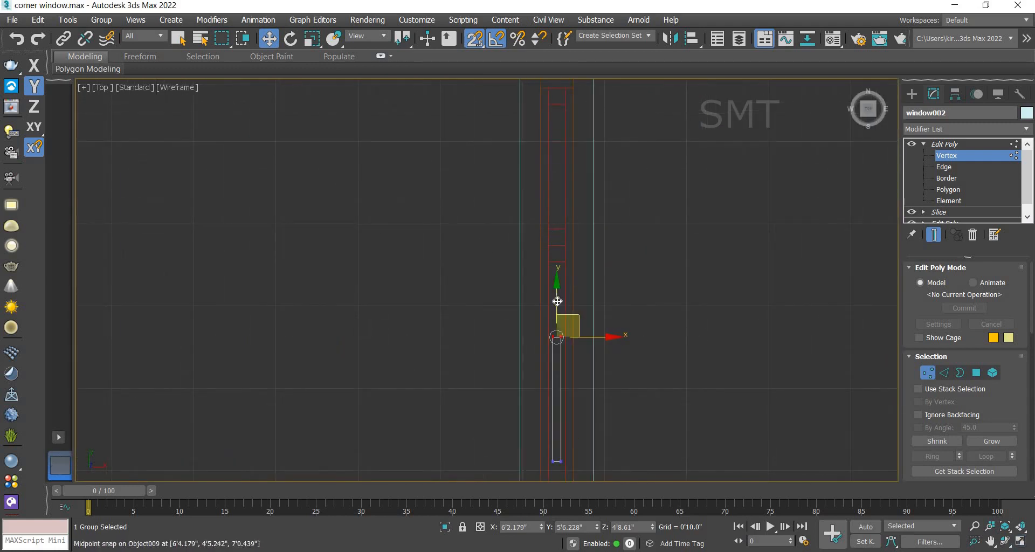
left_click_drag(561, 284, 563, 108)
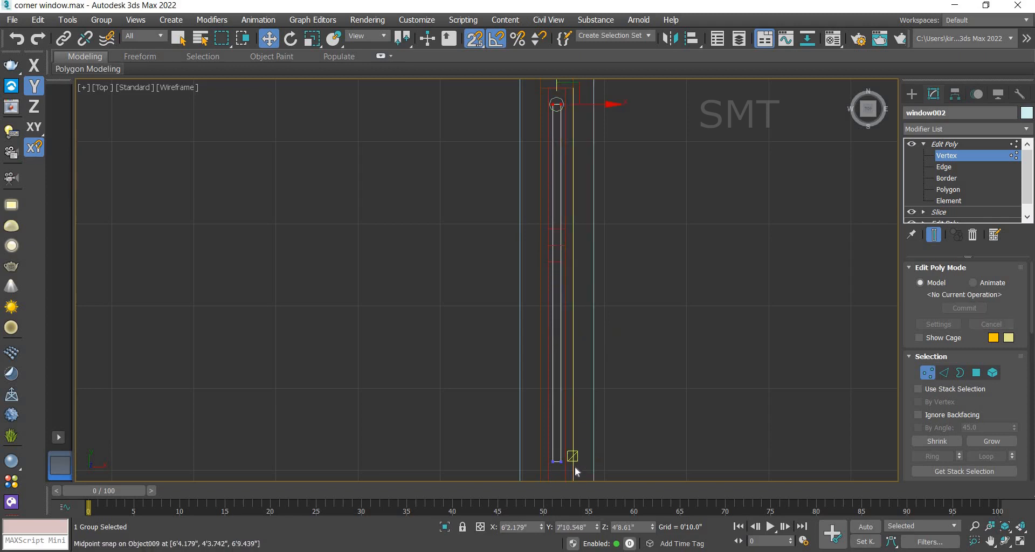
Step: Select the opposite end vertices of window002's glass and move them along Y to snap to the frame's end
left_click_drag(536, 456, 575, 464)
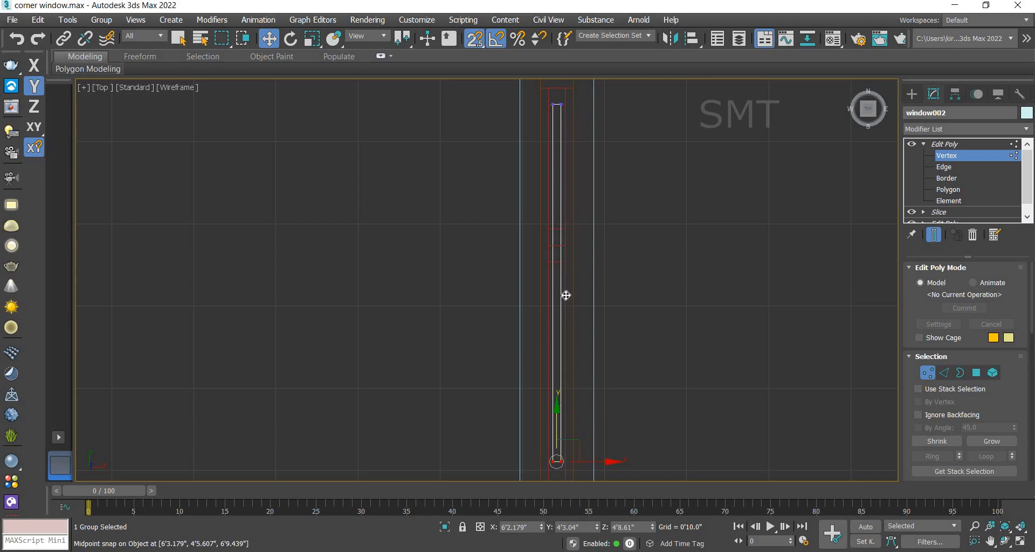
left_click_drag(565, 294, 556, 229)
scroll(588, 291, "down", 4)
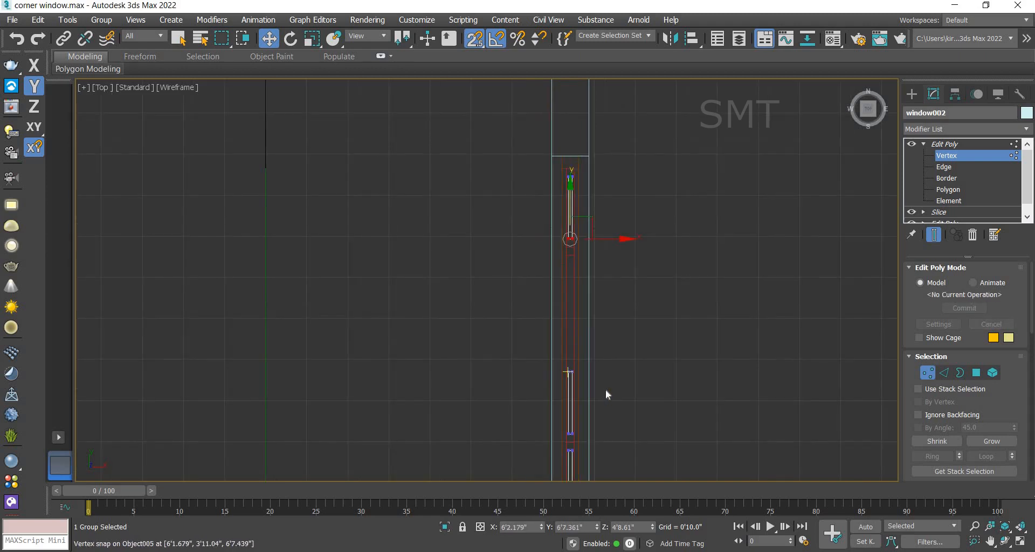
left_click_drag(576, 371, 573, 260)
scroll(599, 294, "down", 5)
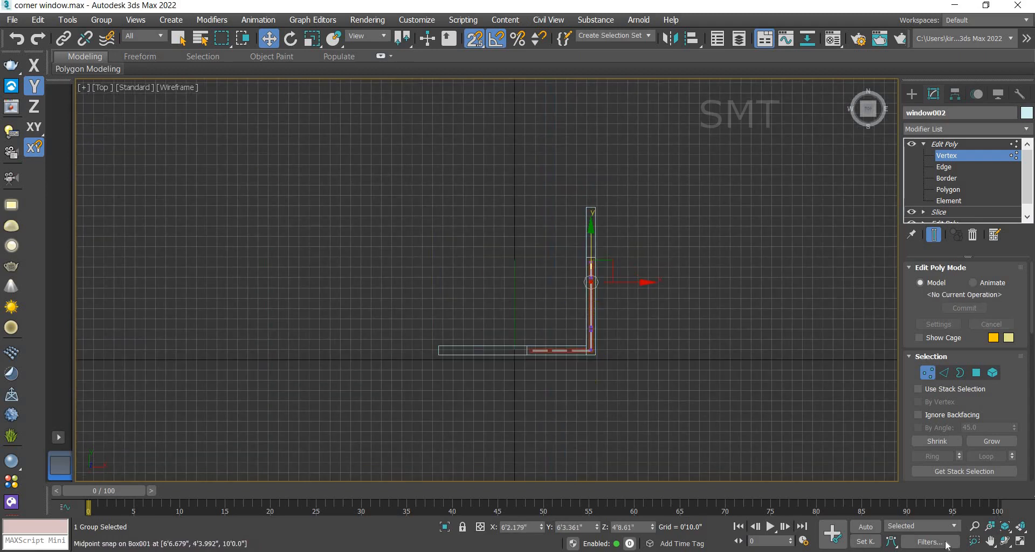
Step: Leave vertex sub-object editing on window002 and deselect it in the maximized perspective view
left_click(1020, 541)
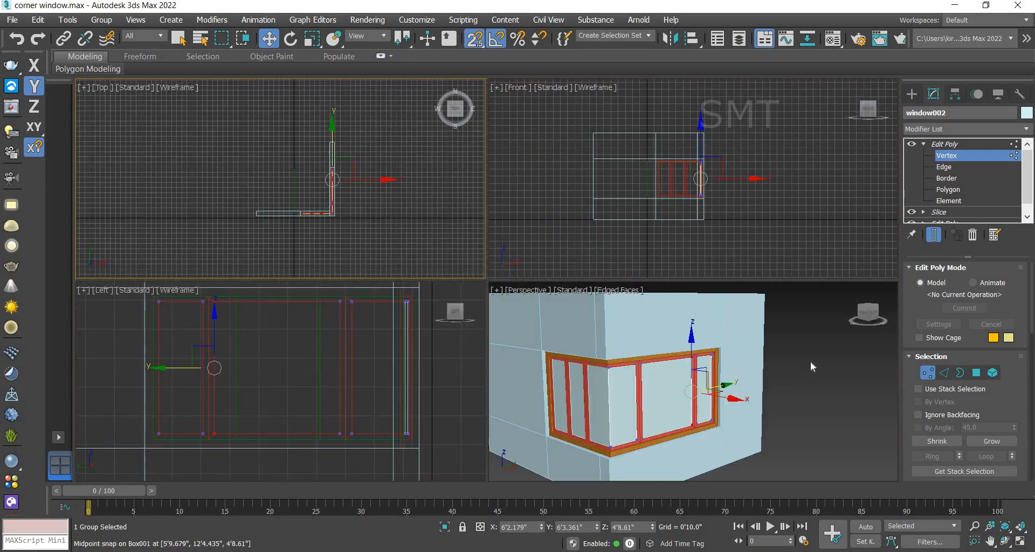
left_click(801, 371)
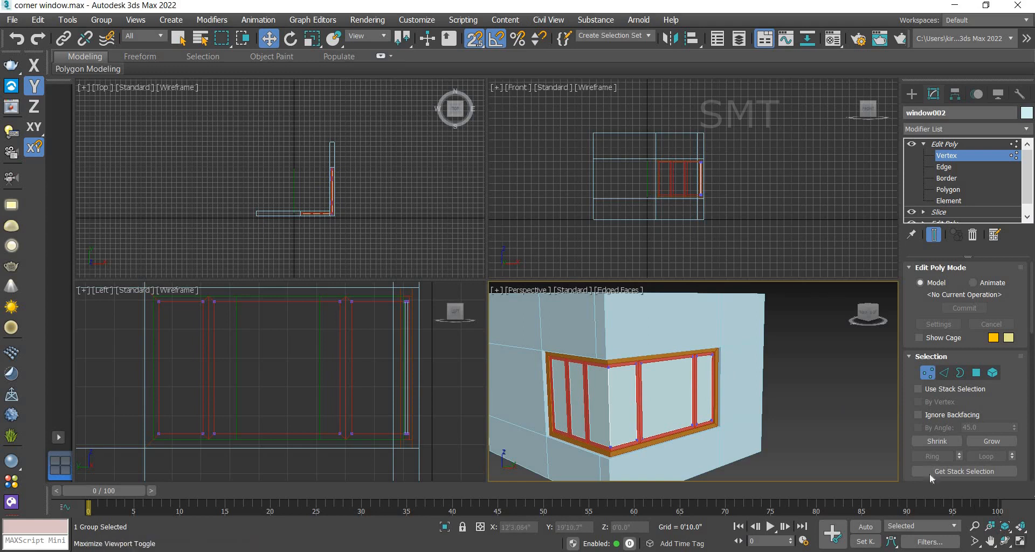
key("alt+w")
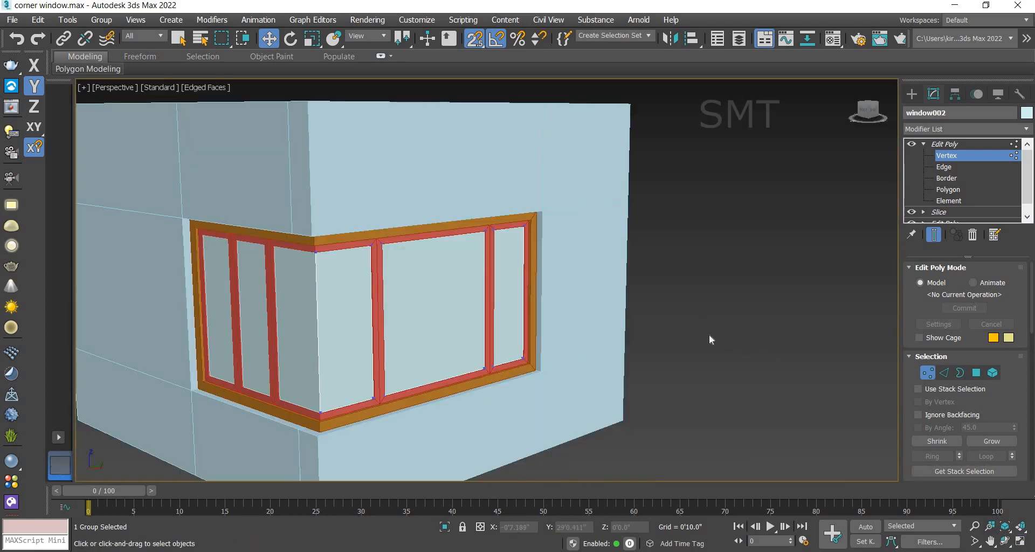
scroll(709, 334, "down", 3)
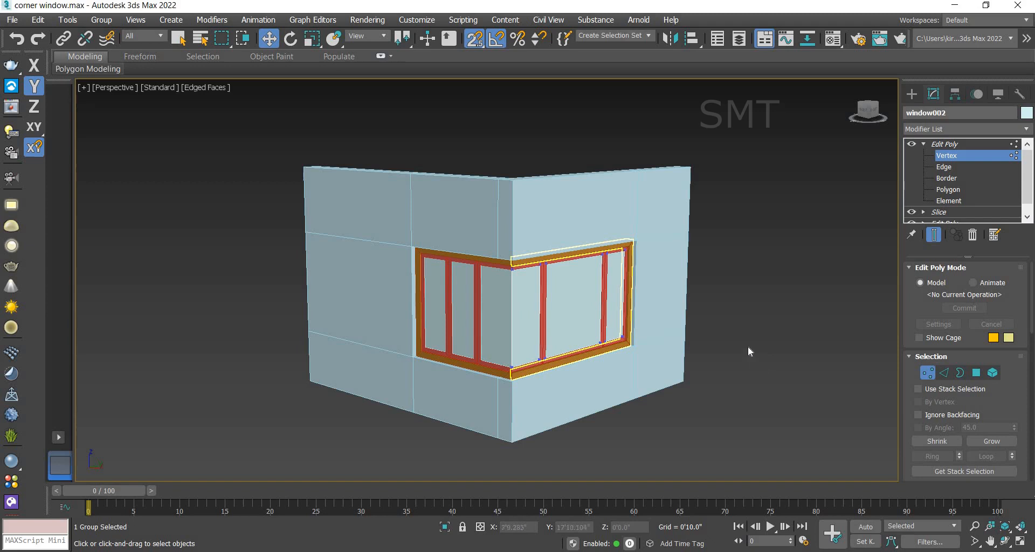
left_click(953, 144)
left_click(795, 354)
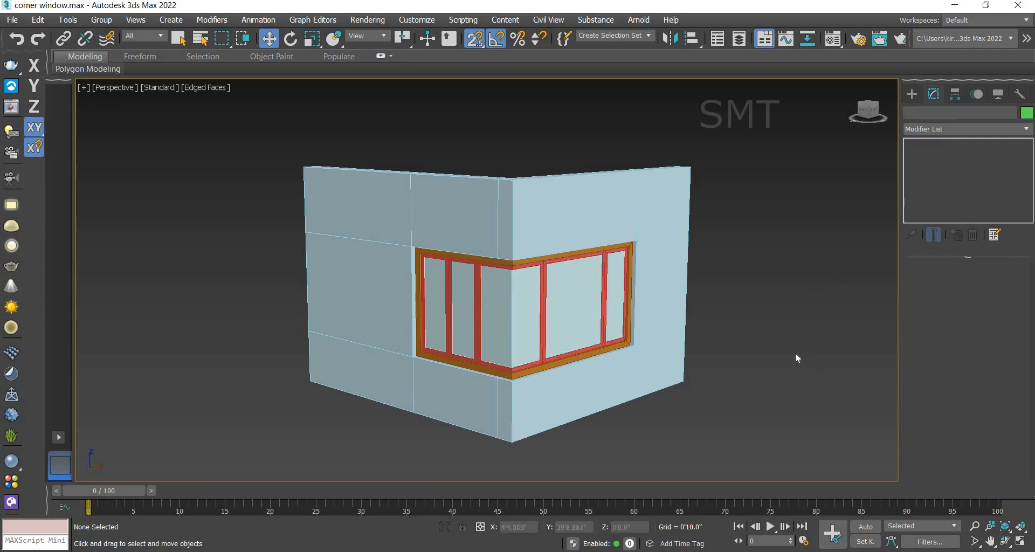